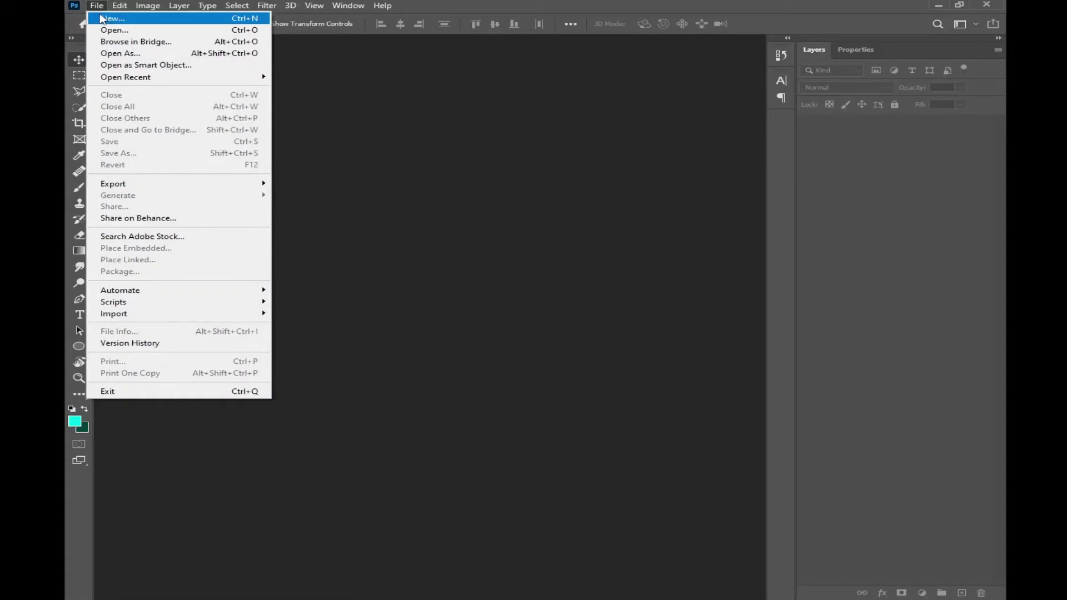
# - Create a new 900 x 900 pixel document at 72 pixels/inch in RGB Color with a white background
pyautogui.click(111, 19)
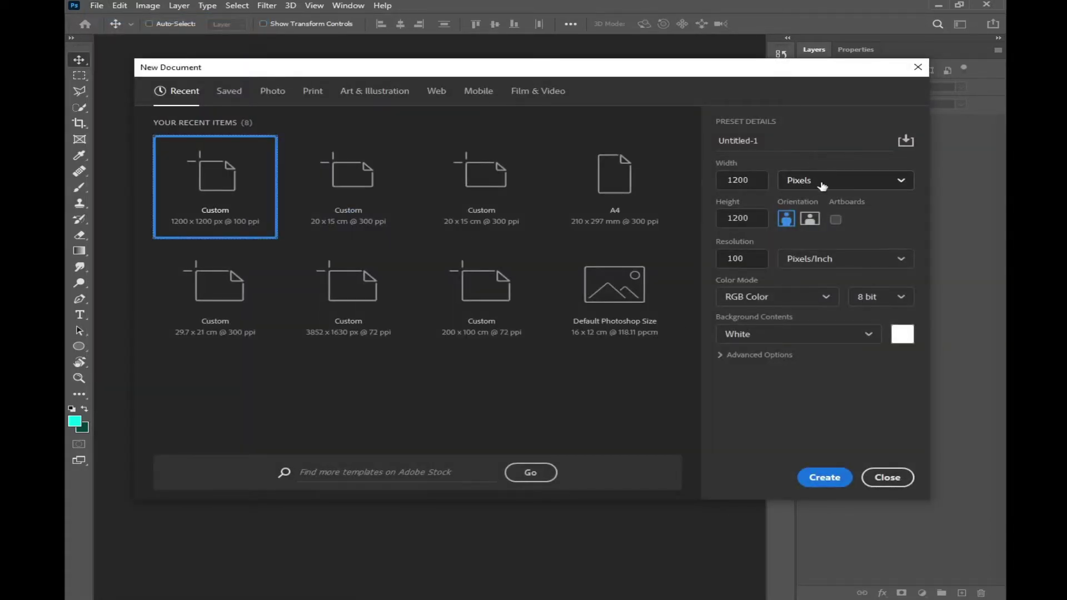
pyautogui.click(821, 183)
pyautogui.click(821, 182)
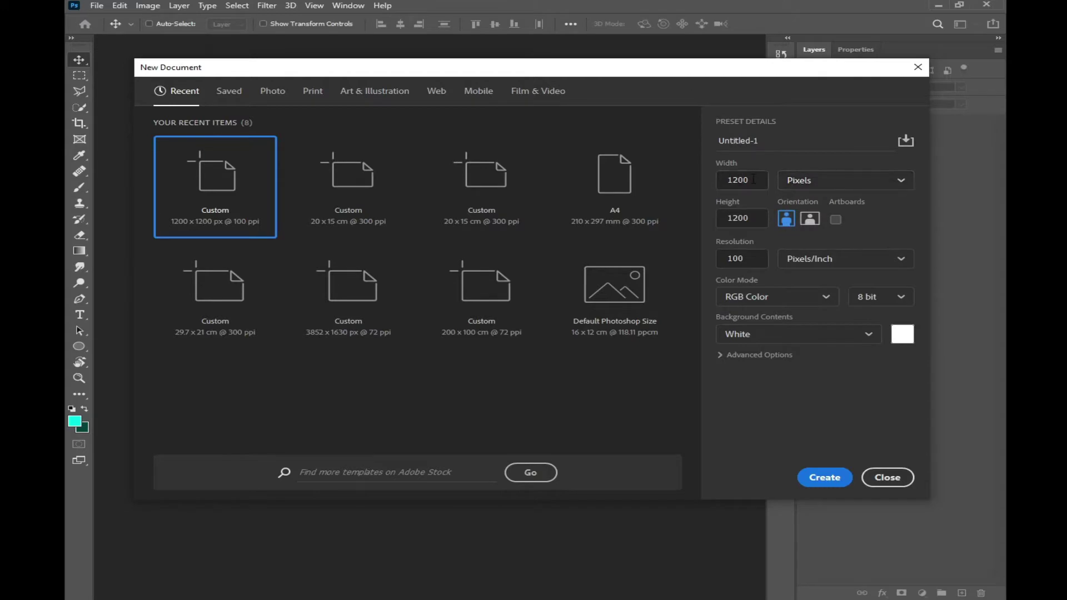
pyautogui.click(754, 179)
pyautogui.write('900')
pyautogui.click(713, 218)
pyautogui.write('900')
pyautogui.click(723, 258)
pyautogui.write('72')
pyautogui.click(776, 298)
pyautogui.click(869, 379)
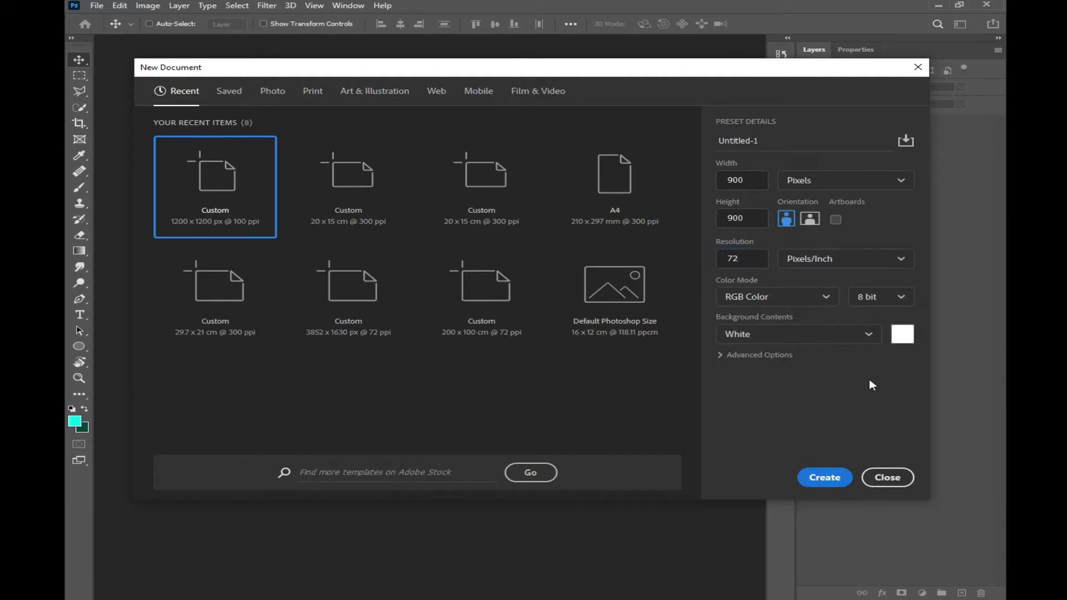
pyautogui.click(822, 479)
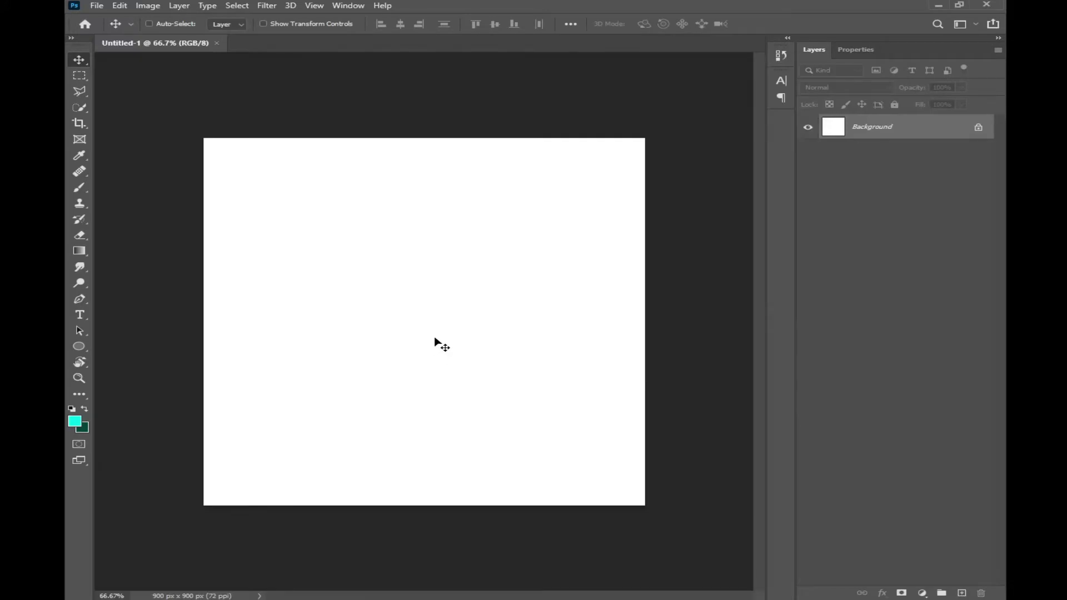
# - Show the Timeline and create a frame animation in it, adjusting how the Timeline sits below the canvas
pyautogui.click(341, 7)
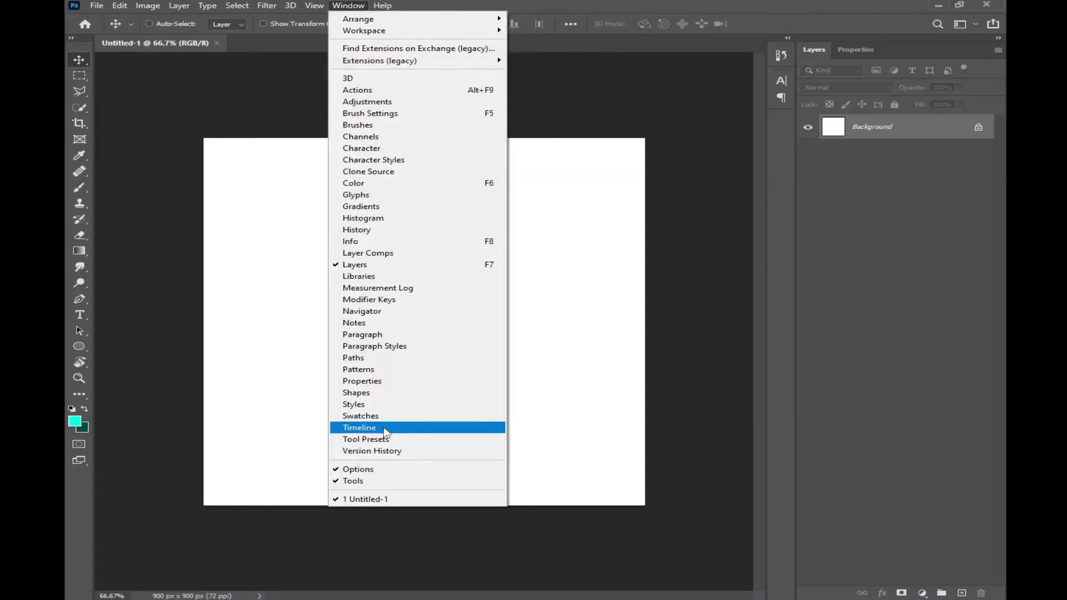
pyautogui.click(522, 437)
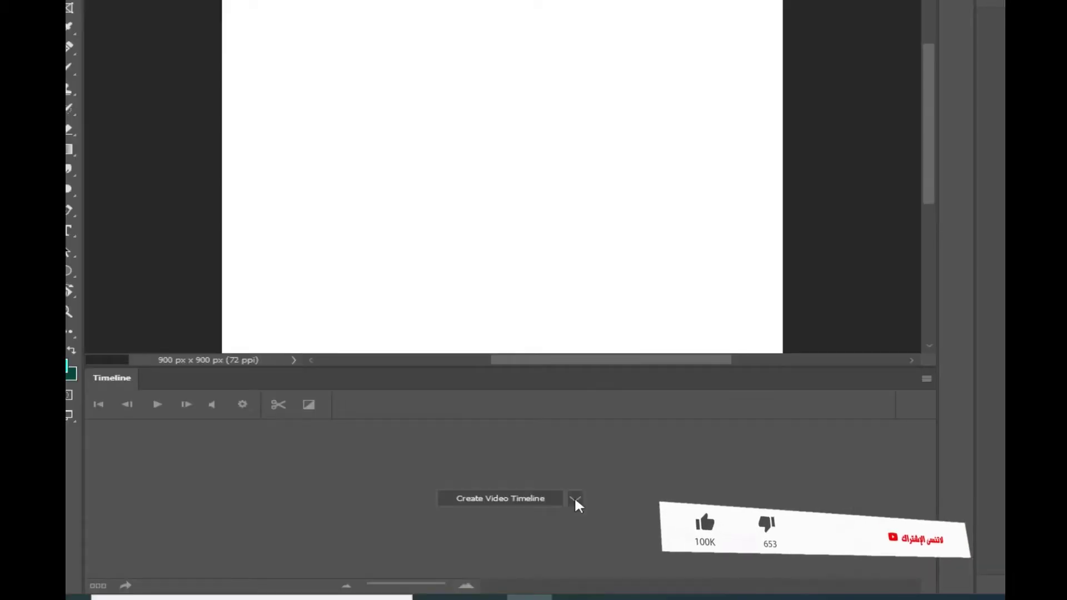
pyautogui.click(481, 526)
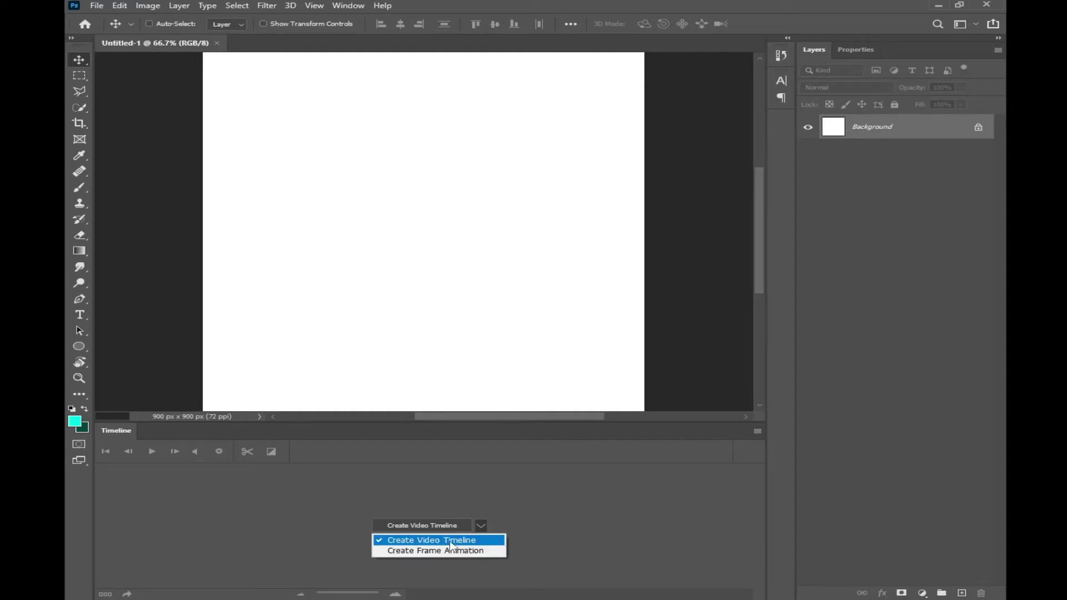
pyautogui.click(418, 551)
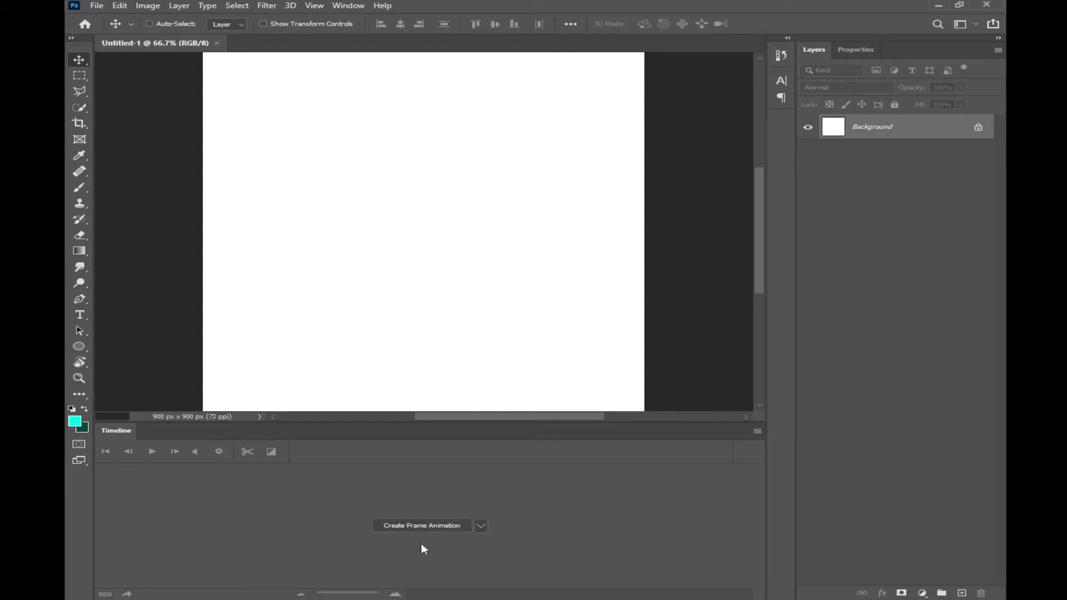
pyautogui.click(439, 529)
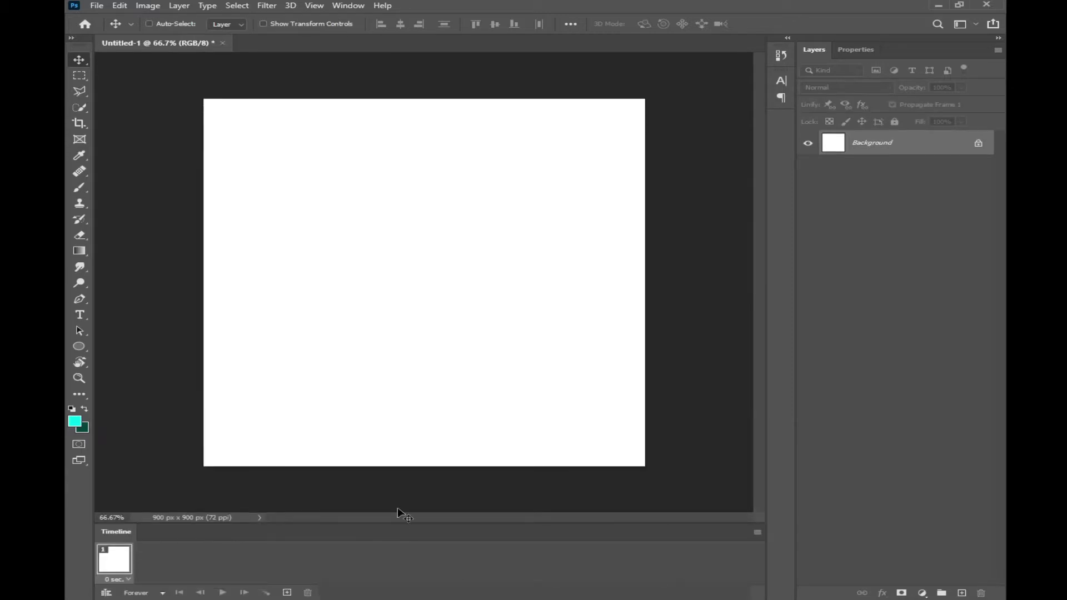
pyautogui.moveTo(411, 523); pyautogui.dragTo(420, 489)
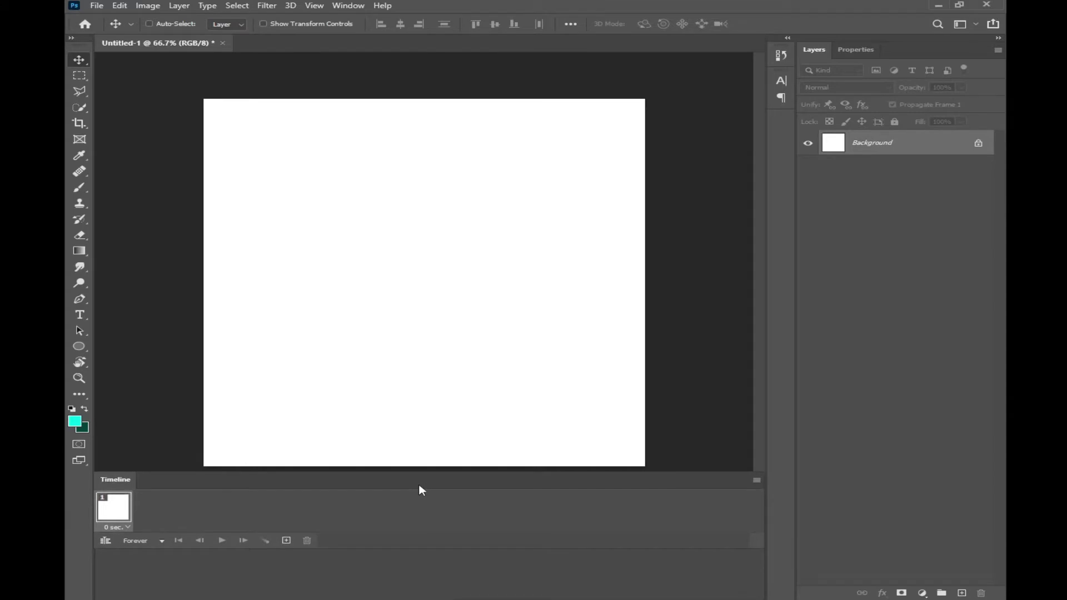
pyautogui.moveTo(741, 572); pyautogui.dragTo(746, 571)
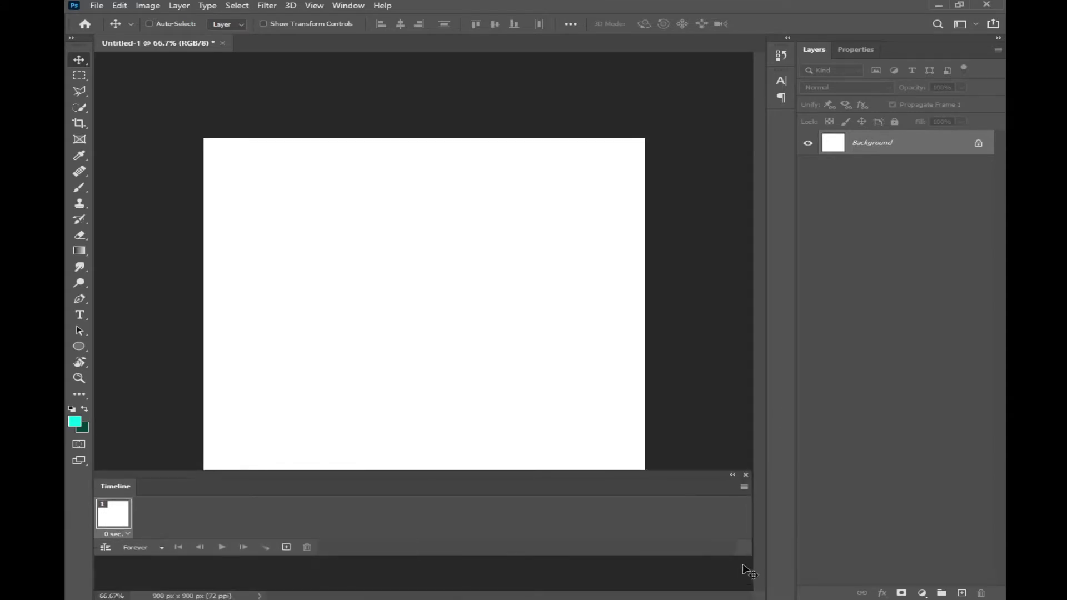
# - Unlock the background layer and fill it with a radial gradient from turquoise at the canvas centre to dark green
pyautogui.click(980, 145)
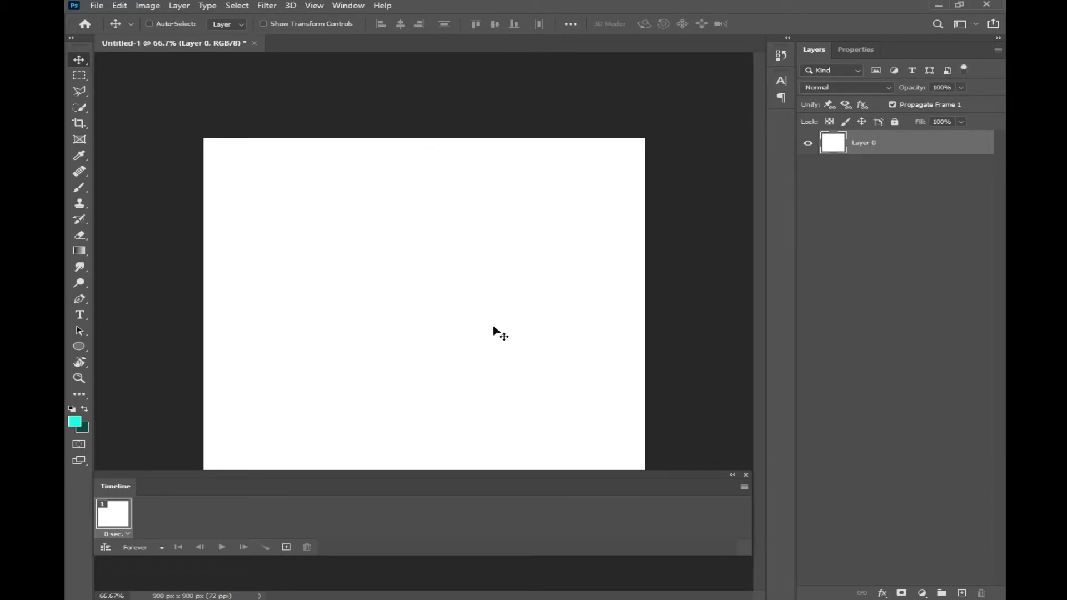
pyautogui.press('ctrl')
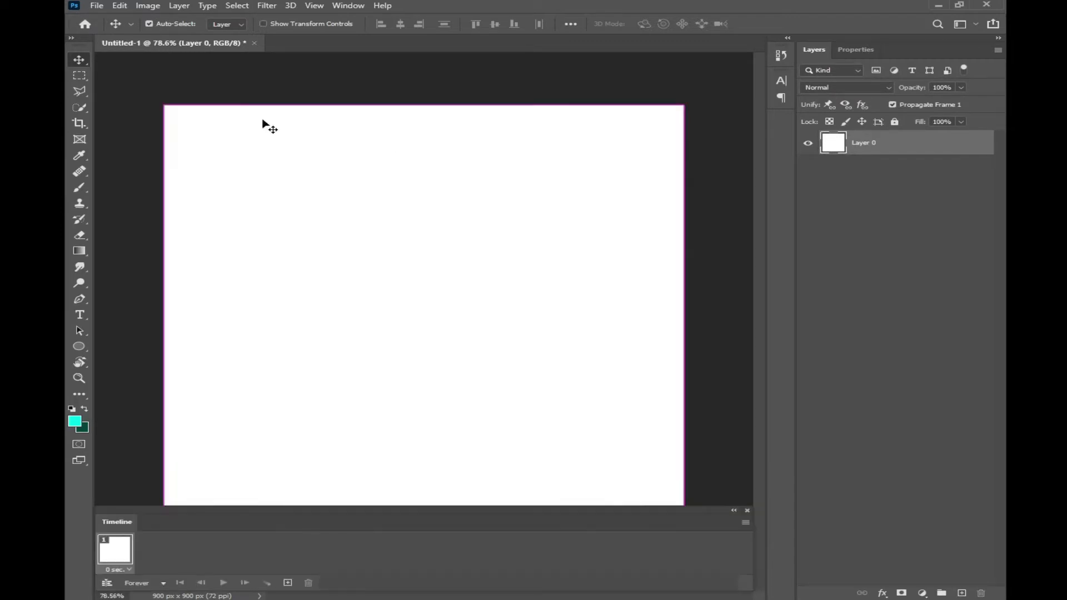
pyautogui.click(80, 251)
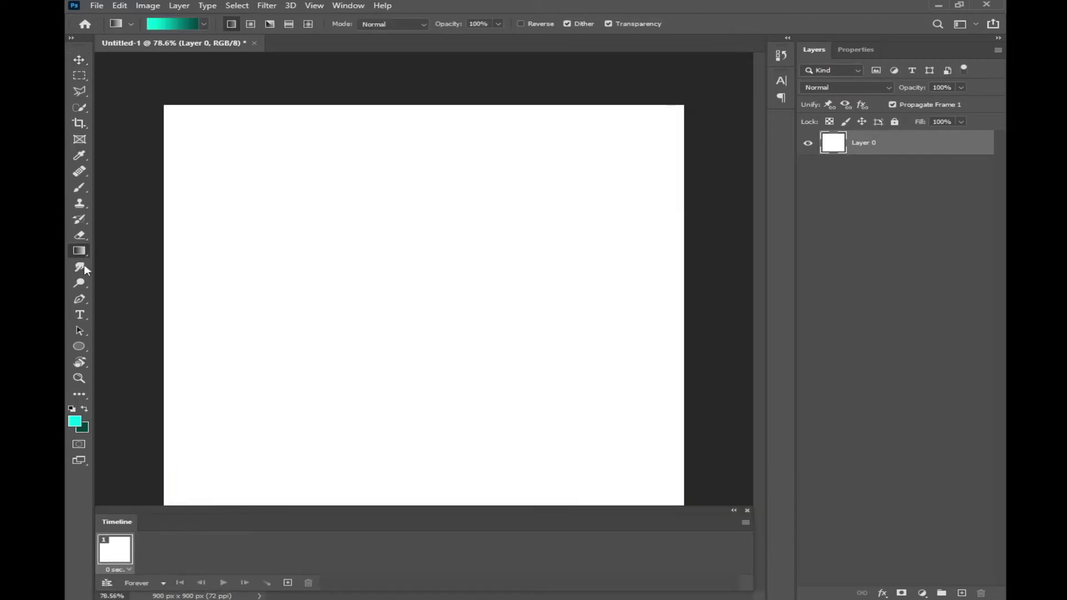
pyautogui.moveTo(422, 297); pyautogui.dragTo(508, 384)
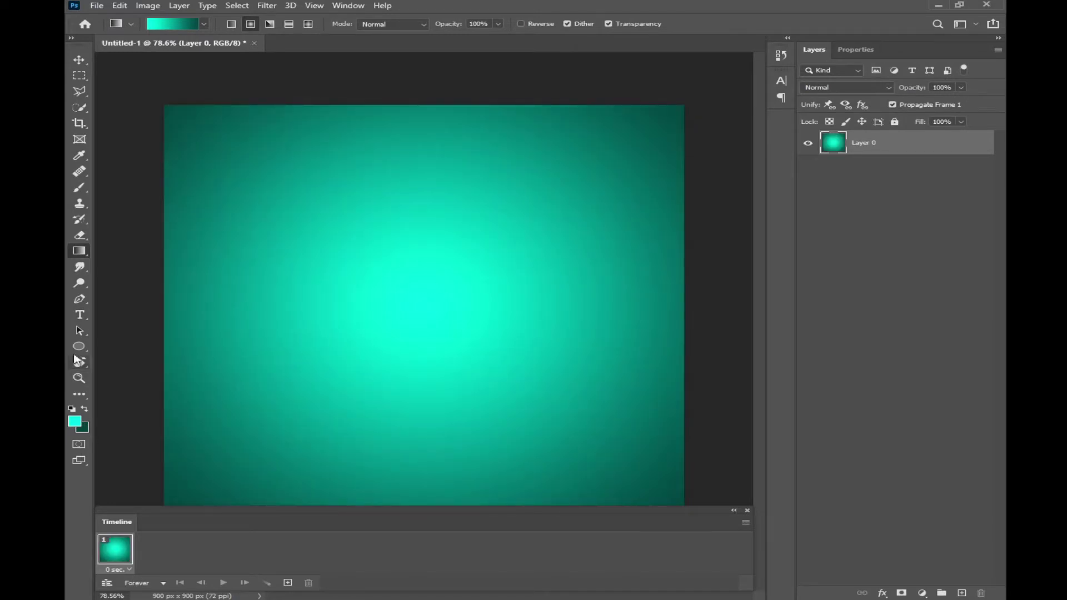
# - Add the text "Alhagar" and scale it up to about 267 pt, centred on the canvas
pyautogui.click(76, 316)
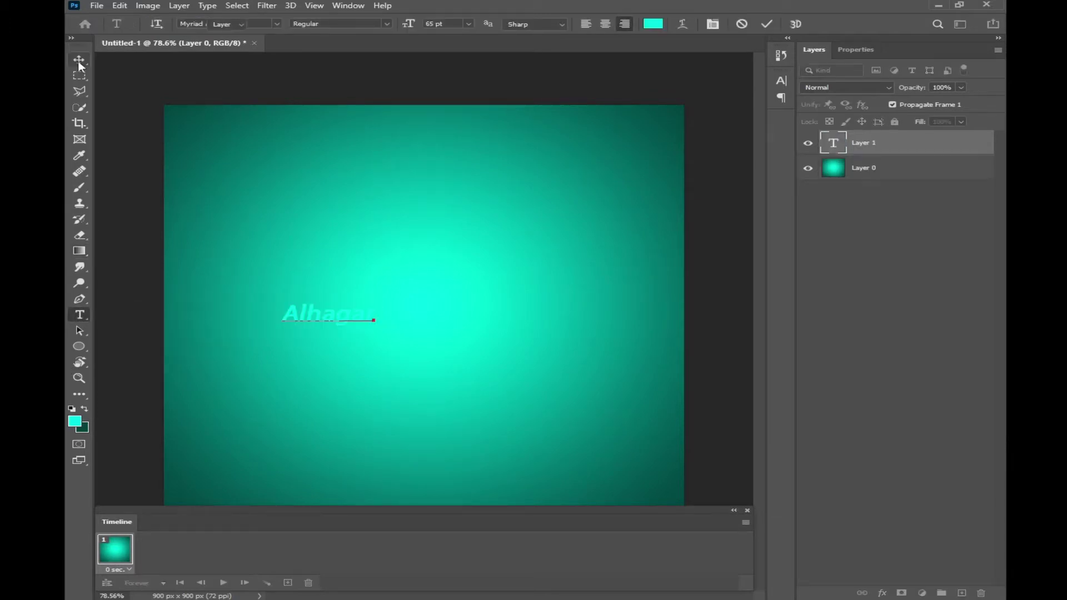
pyautogui.write('agar')
pyautogui.hotkey('ctrl', 'Return')
pyautogui.hotkey('ctrl', 't')
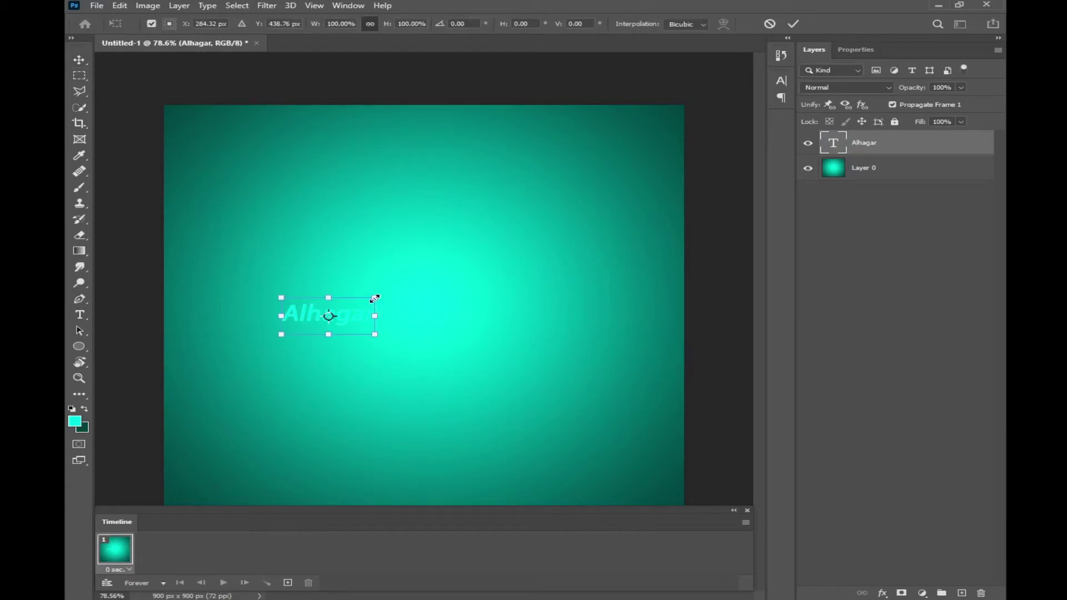
pyautogui.moveTo(375, 298); pyautogui.dragTo(519, 238)
pyautogui.moveTo(406, 315); pyautogui.dragTo(497, 300)
pyautogui.press('Return')
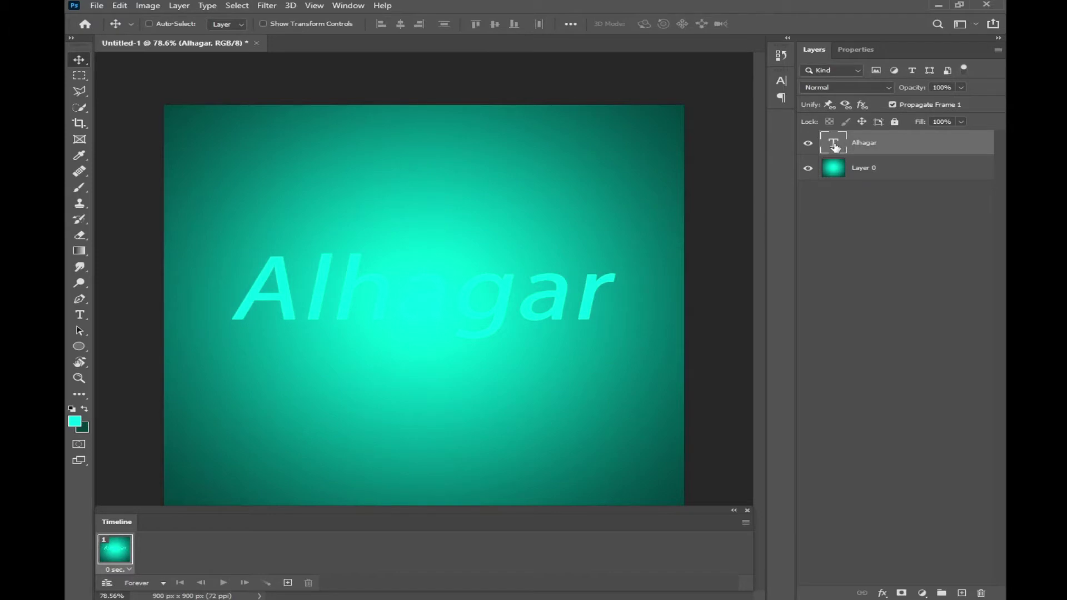
# - Change the colour of the "Alhagar" text to white
pyautogui.doubleClick(835, 145)
pyautogui.click(653, 23)
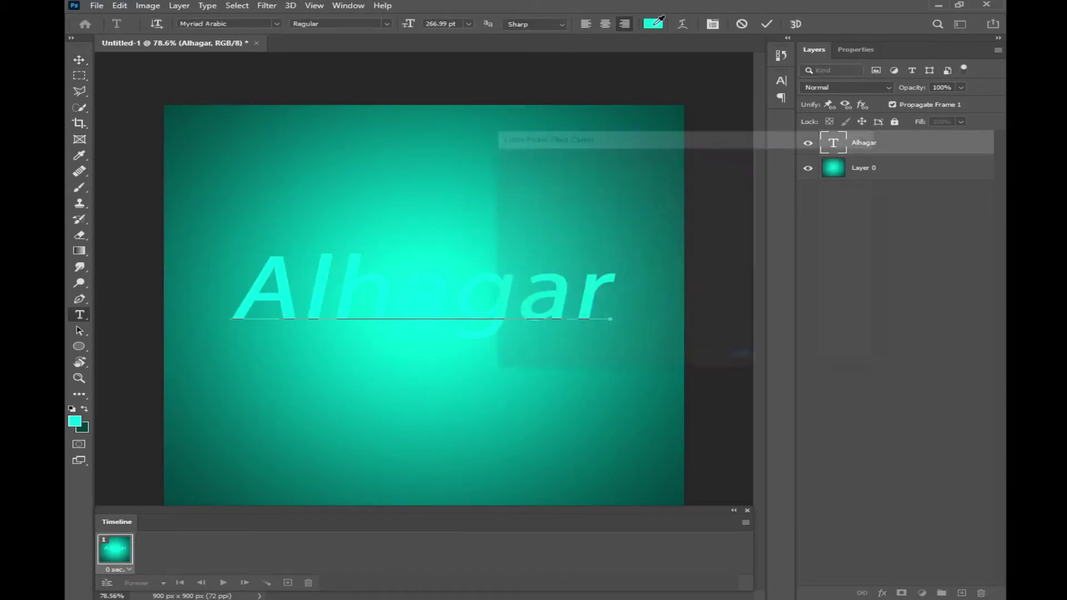
pyautogui.click(499, 165)
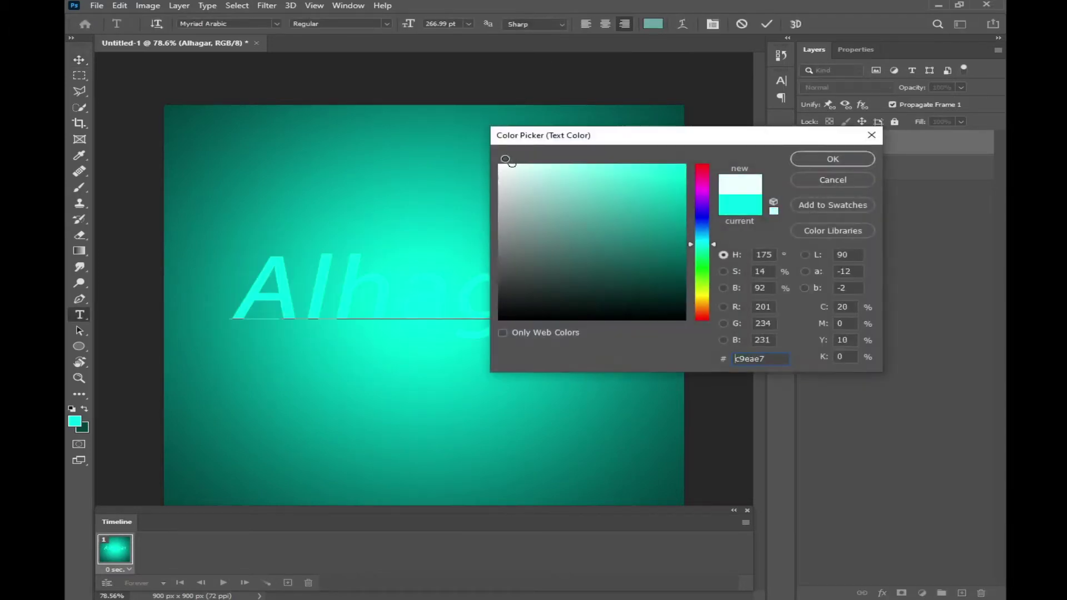
pyautogui.click(832, 160)
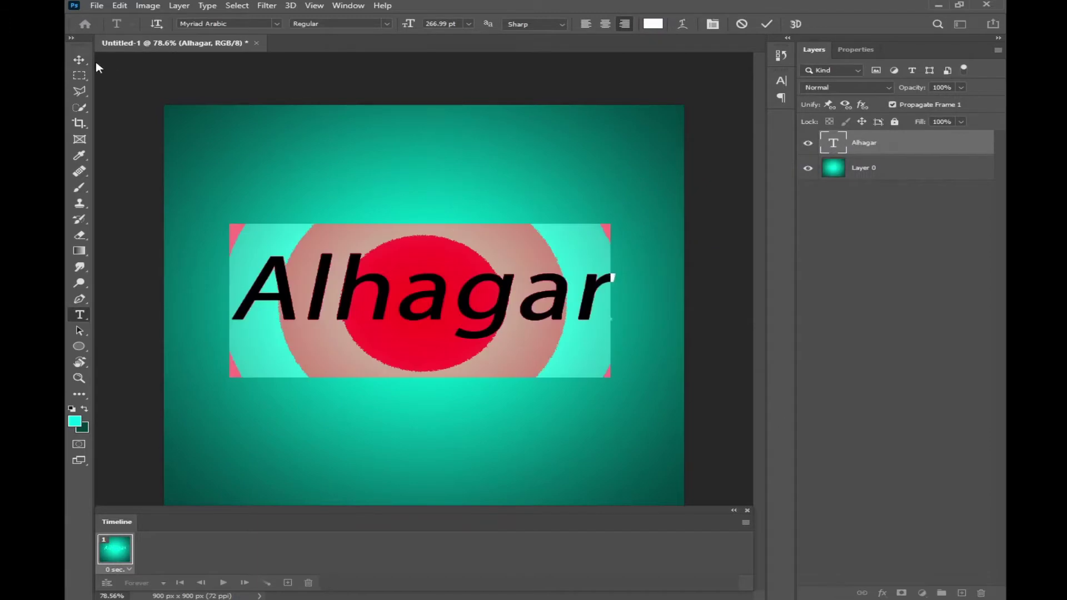
pyautogui.click(79, 60)
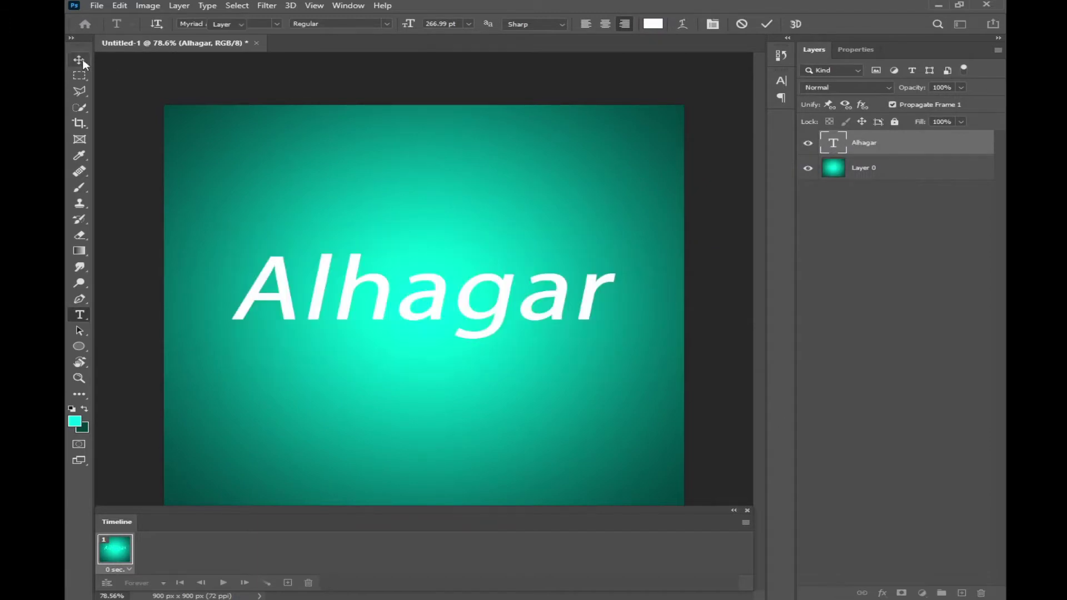
# - Add a drop shadow to the "Alhagar" text layer and move the text slightly down
pyautogui.click(883, 592)
pyautogui.click(894, 589)
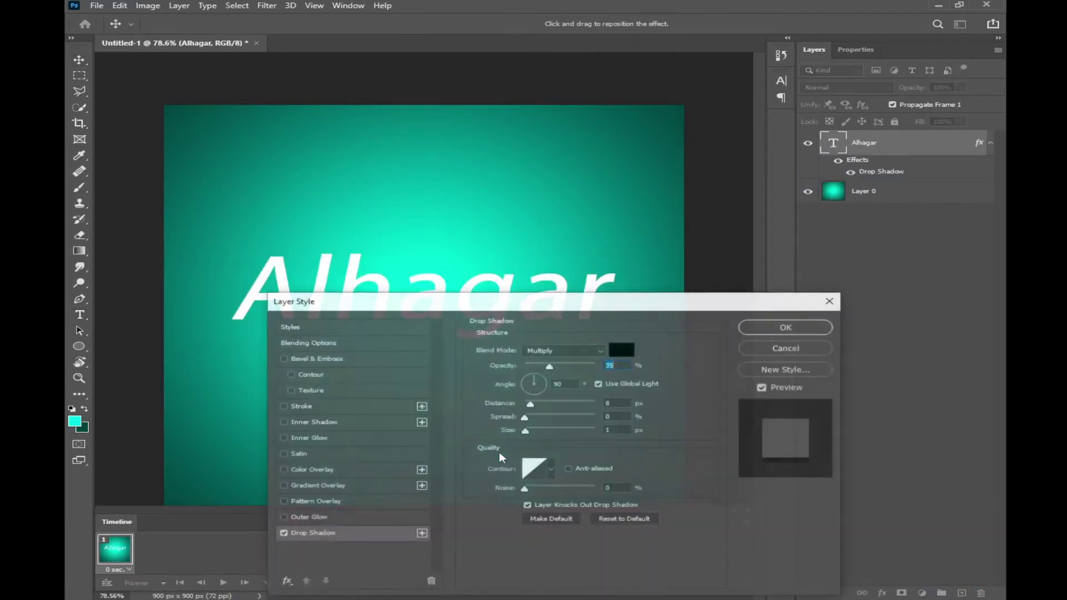
pyautogui.press('Return')
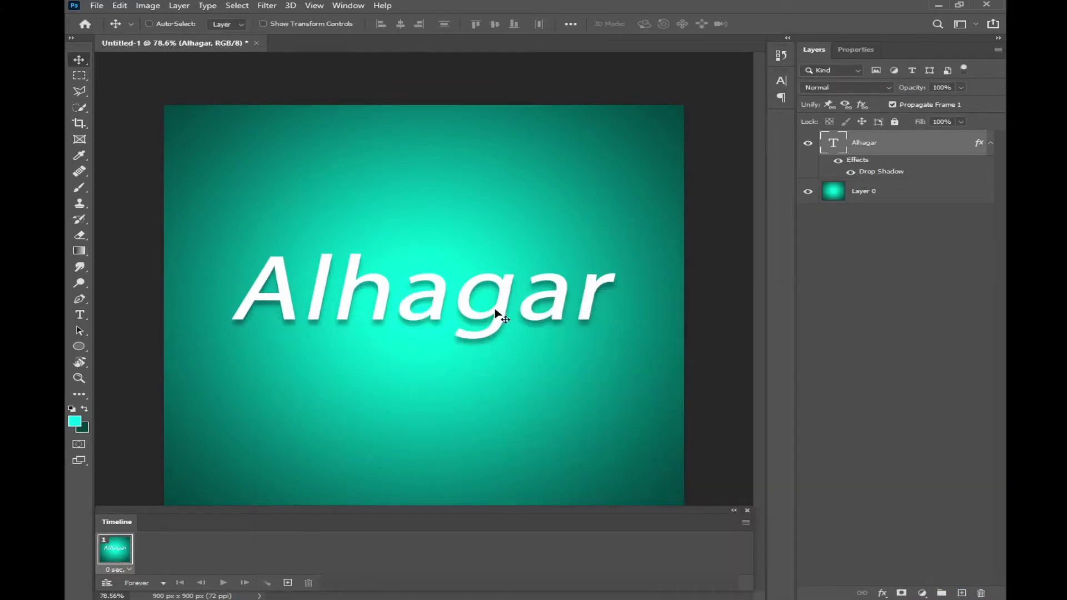
pyautogui.moveTo(495, 311); pyautogui.dragTo(495, 314)
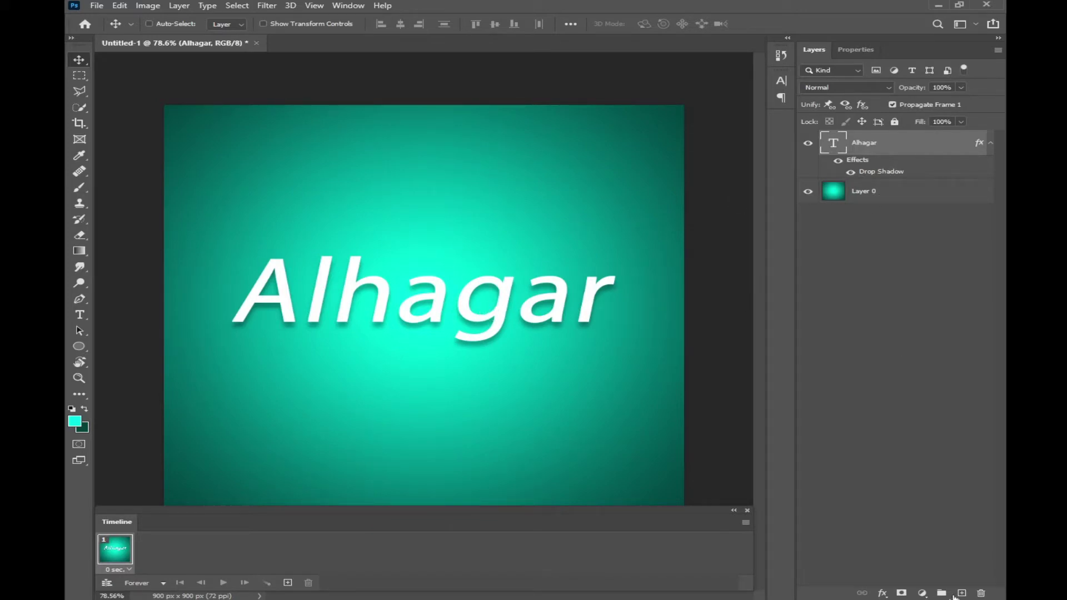
# - Duplicate the white text layer and recolour the copy yellow (#ffd200), with the original layer shown as well
pyautogui.moveTo(869, 146); pyautogui.dragTo(963, 593)
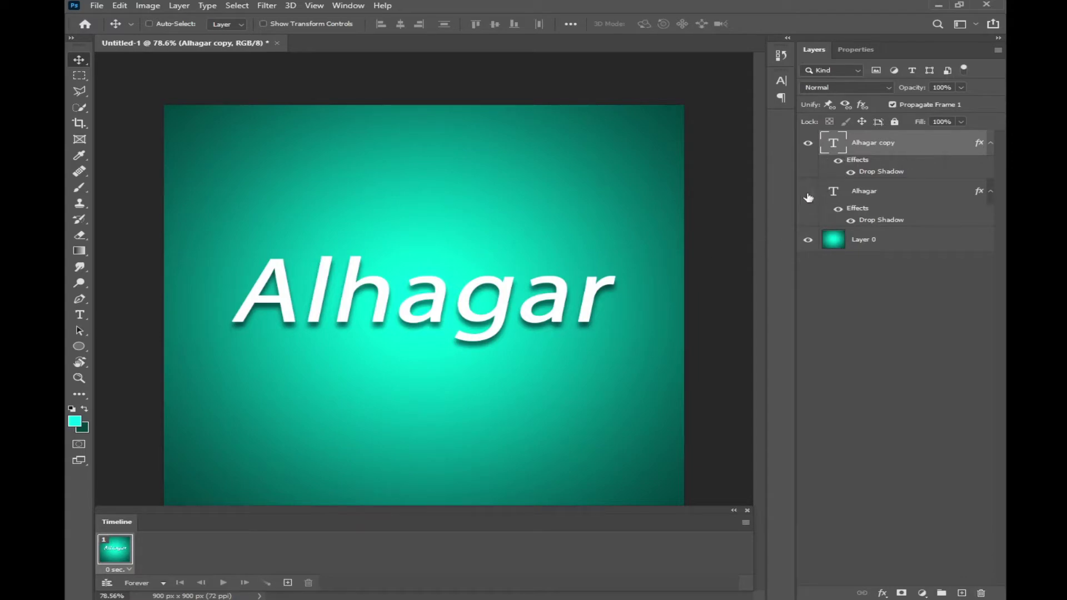
pyautogui.doubleClick(833, 143)
pyautogui.click(74, 421)
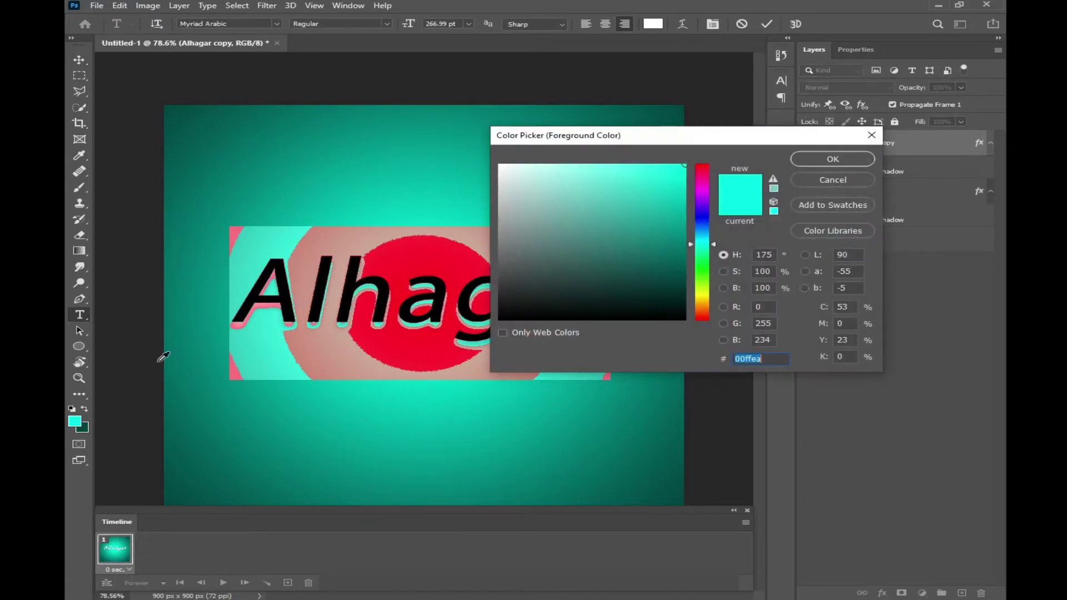
pyautogui.moveTo(698, 250); pyautogui.dragTo(703, 300)
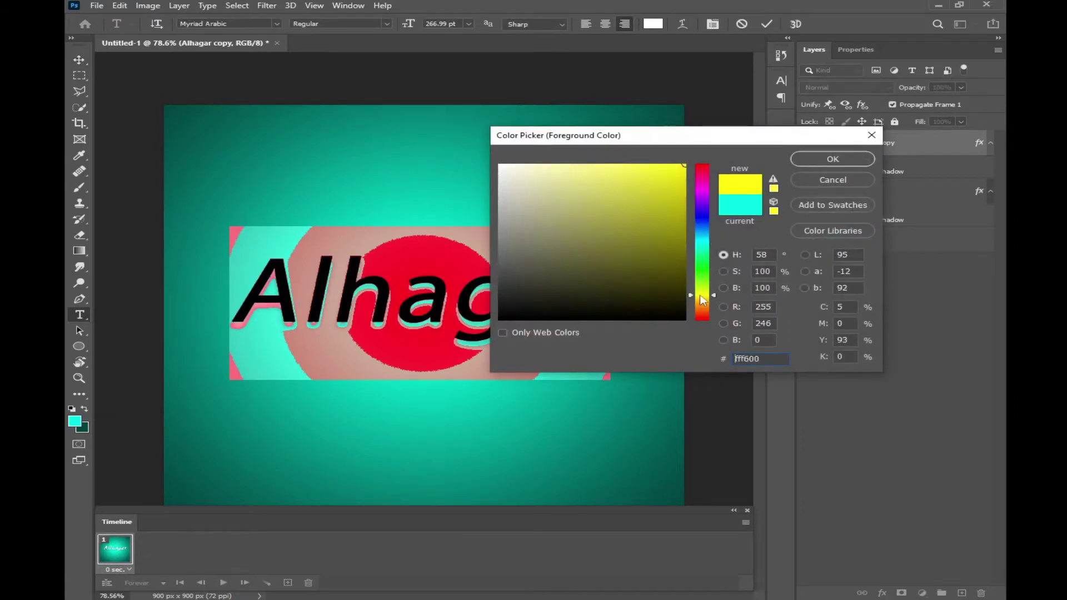
pyautogui.click(707, 300)
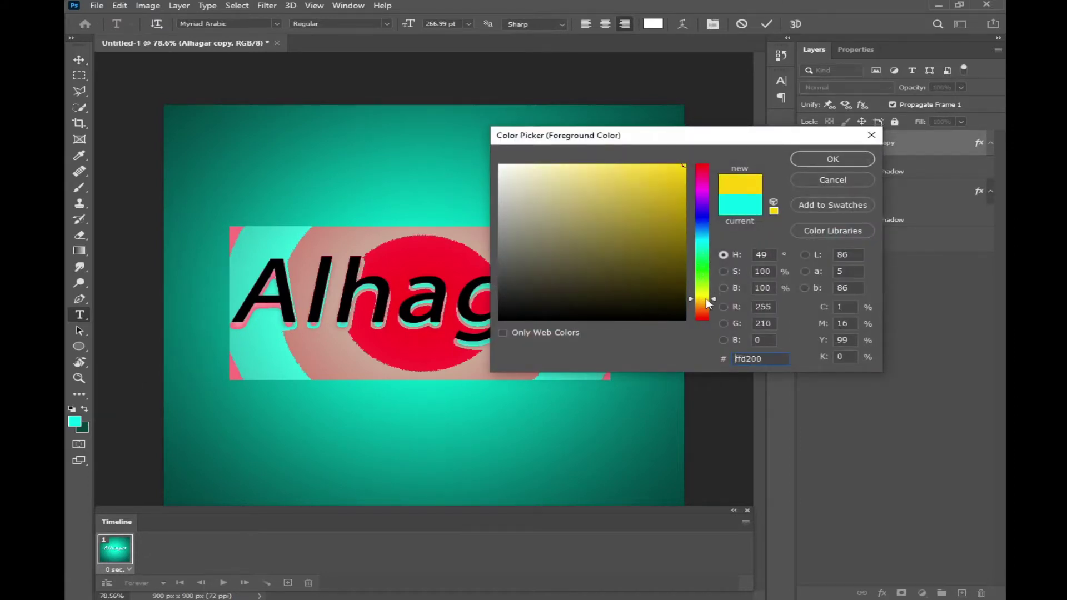
pyautogui.click(813, 162)
pyautogui.click(80, 61)
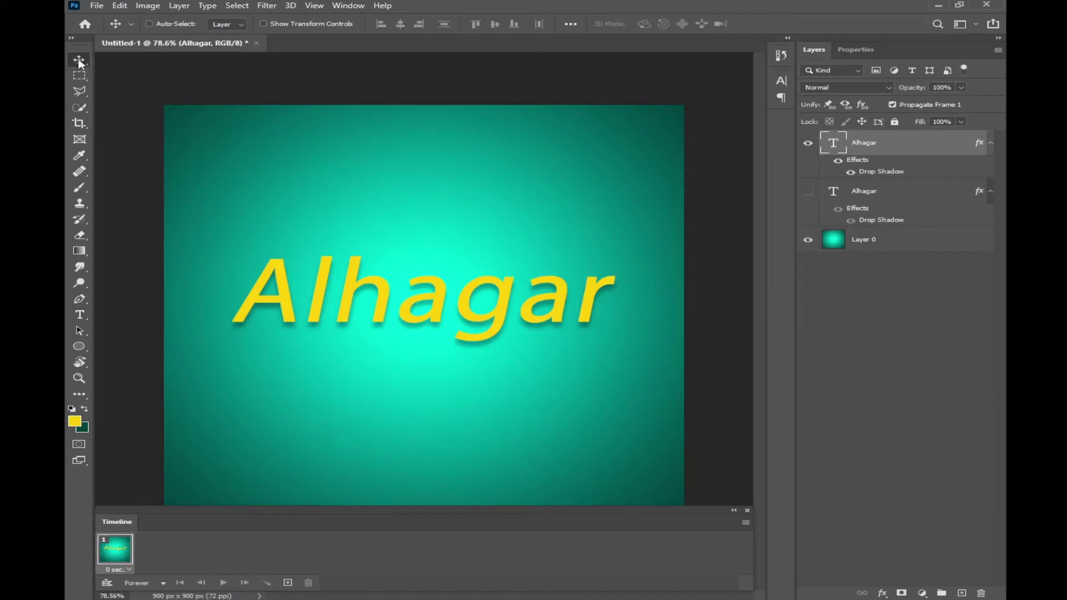
pyautogui.click(808, 191)
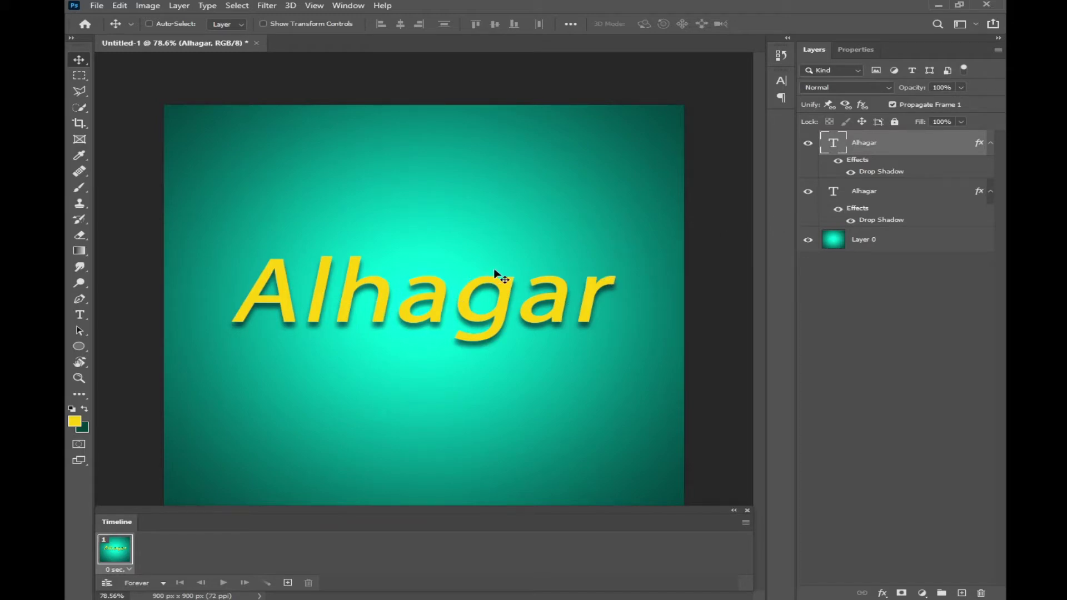
# - Duplicate the yellow text layer and recolour the copy red
pyautogui.hotkey('ctrl', 'j')
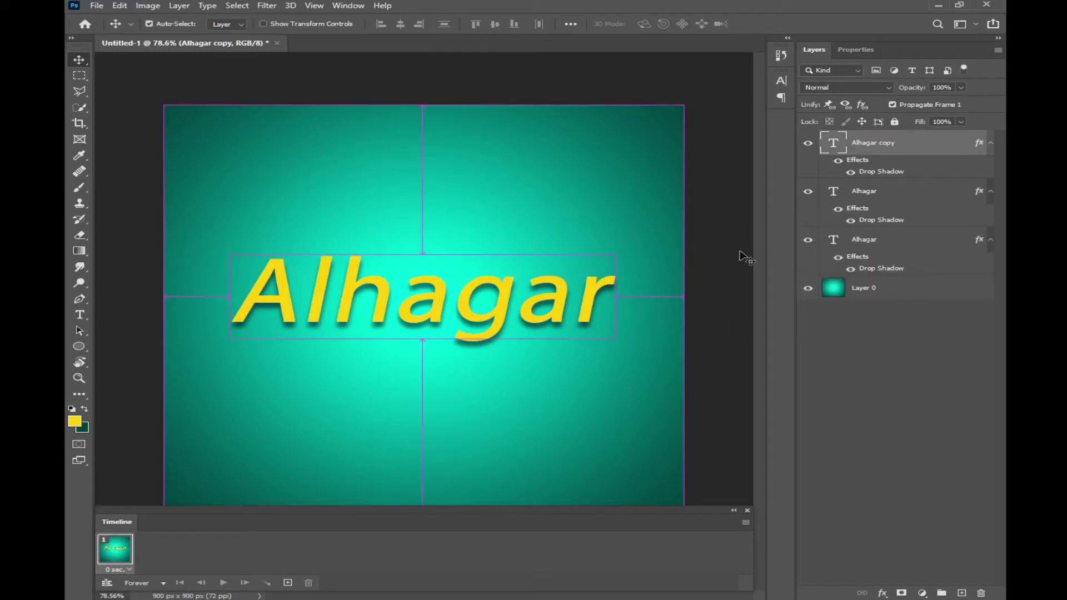
pyautogui.doubleClick(833, 143)
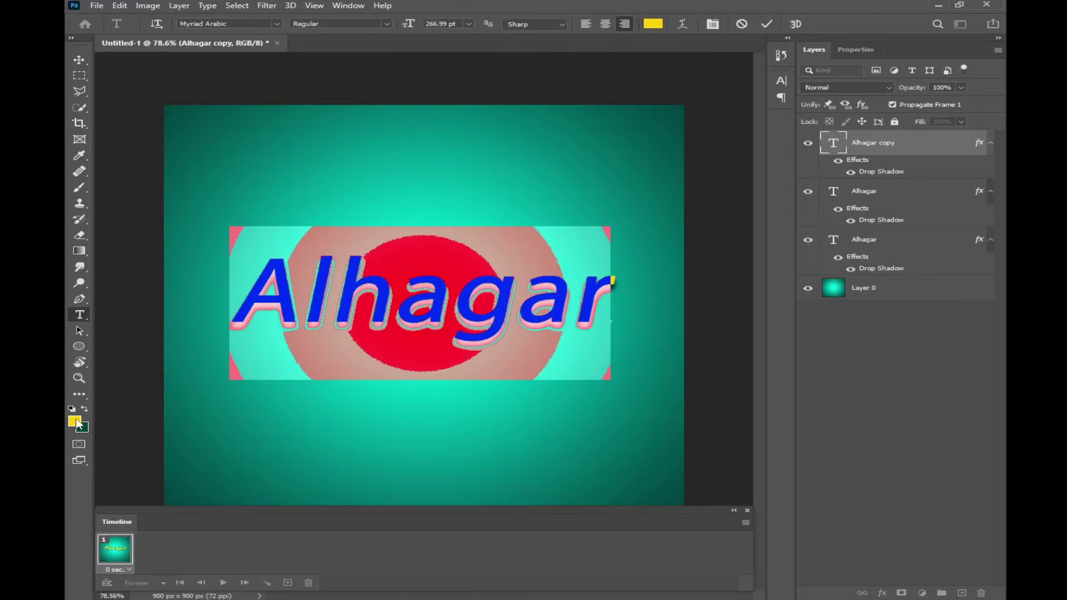
pyautogui.click(77, 422)
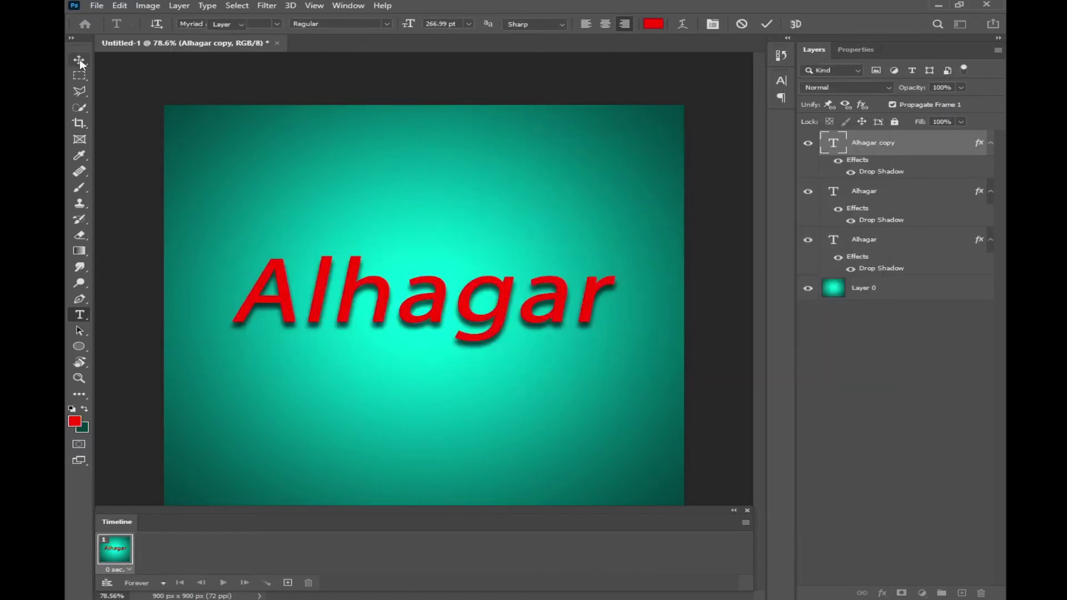
pyautogui.click(79, 60)
# - Duplicate the red "Alhagar" text layer and recolour the copy blue (#3b79f6)
pyautogui.hotkey('ctrl', 'j')
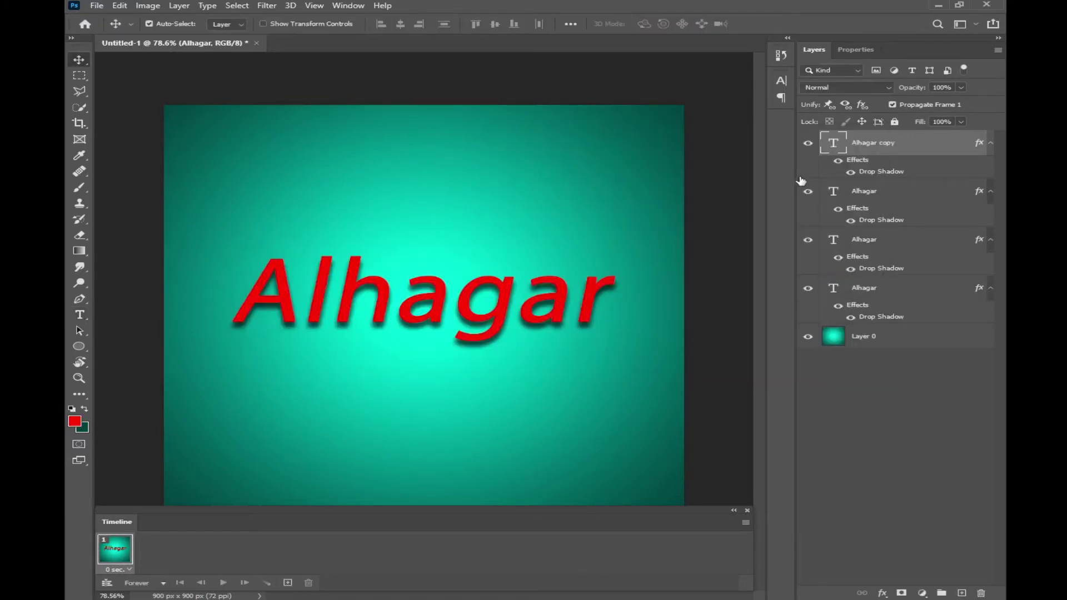
pyautogui.doubleClick(833, 143)
pyautogui.click(74, 421)
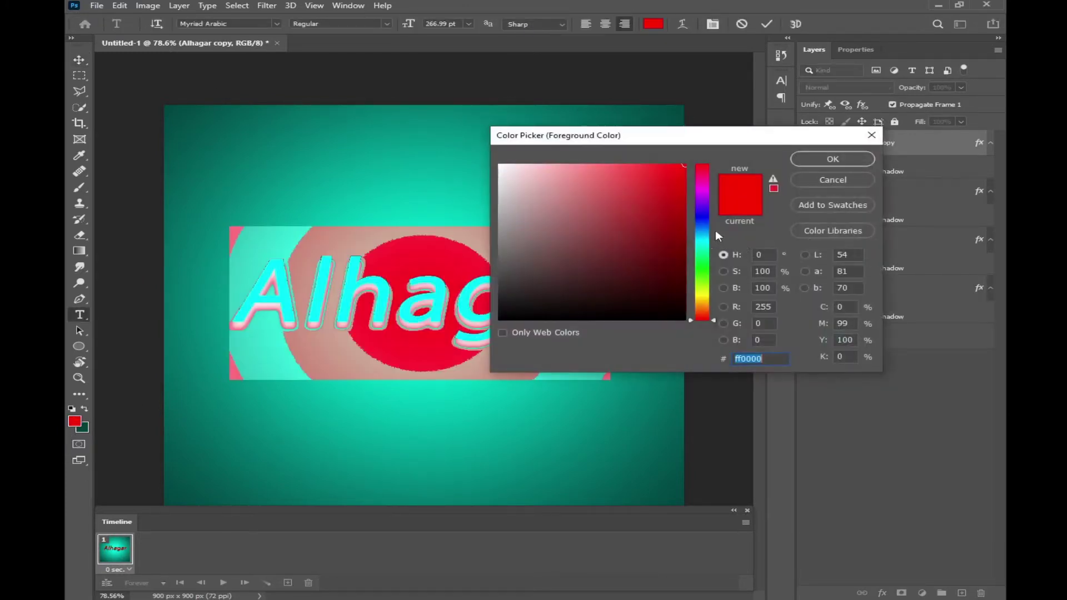
pyautogui.click(714, 226)
pyautogui.moveTo(672, 219); pyautogui.dragTo(601, 191)
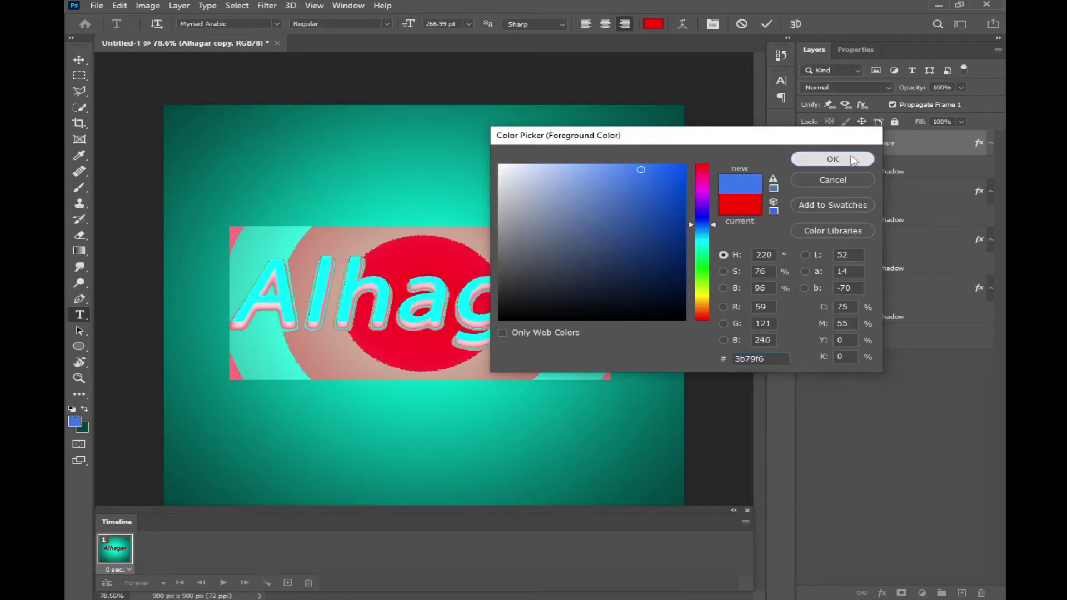
pyautogui.click(832, 159)
# - Hide the blue, red and yellow text layers, leaving only the white "Alhagar" text and Layer 0 shown
pyautogui.click(809, 145)
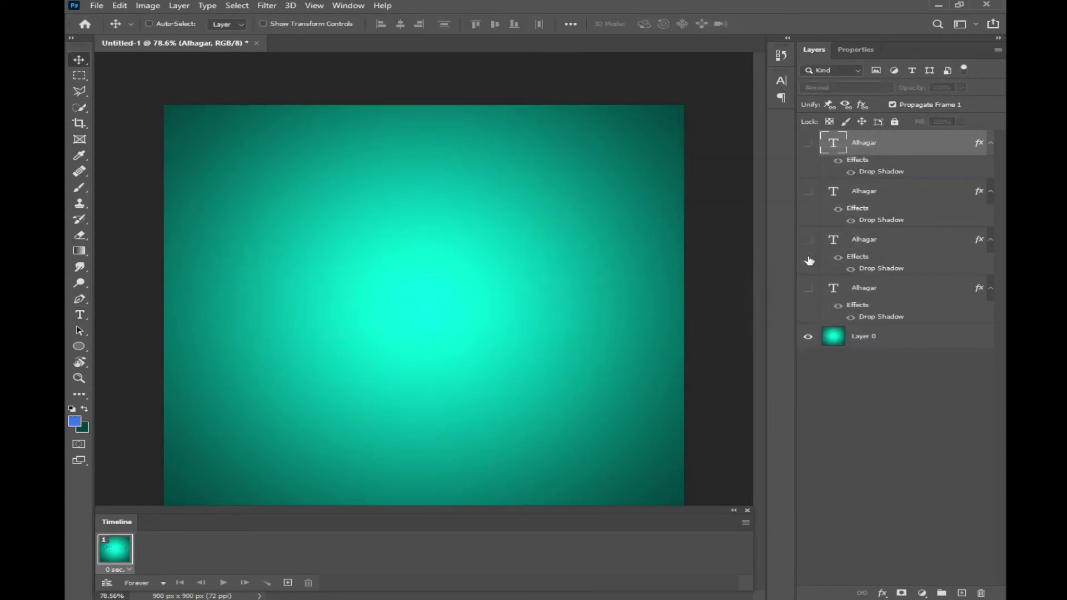
pyautogui.click(903, 346)
pyautogui.click(808, 288)
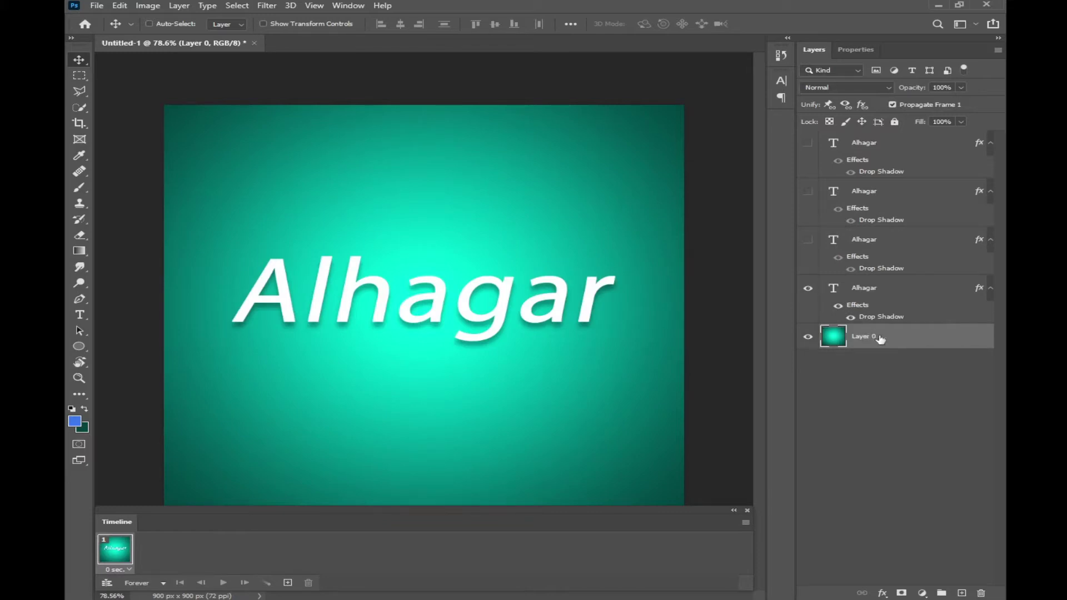
# - Duplicate Layer 0 above the white text layer and convert the white text with the original Layer 0 into one smart object
pyautogui.hotkey('ctrl', 'j')
pyautogui.moveTo(887, 342); pyautogui.dragTo(868, 311)
pyautogui.click(866, 314)
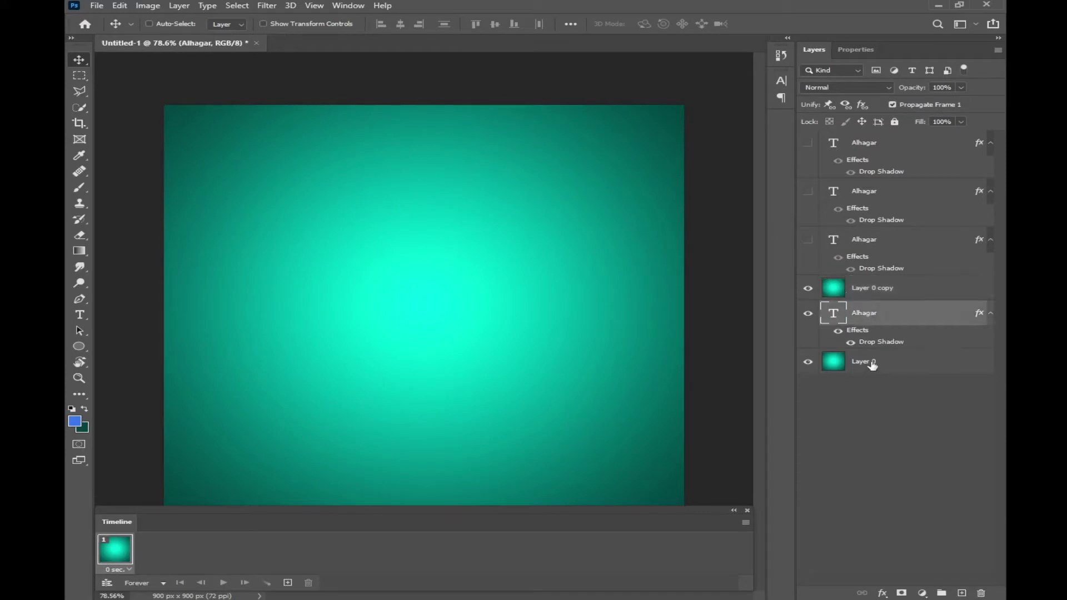
pyautogui.keyDown('ctrl'); pyautogui.click(876, 362); pyautogui.keyUp('ctrl')
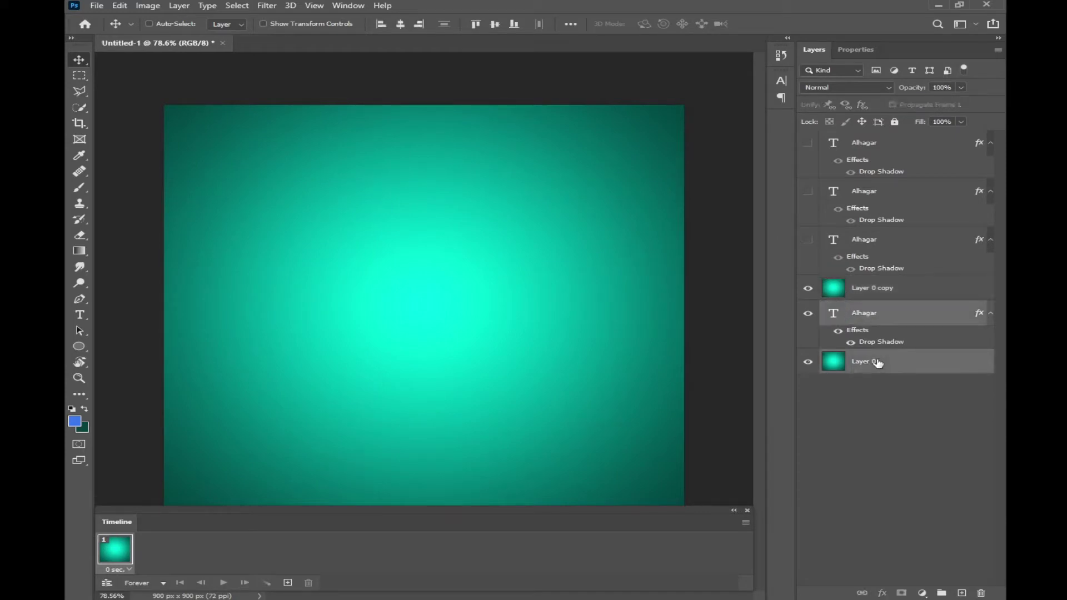
pyautogui.rightClick(870, 313)
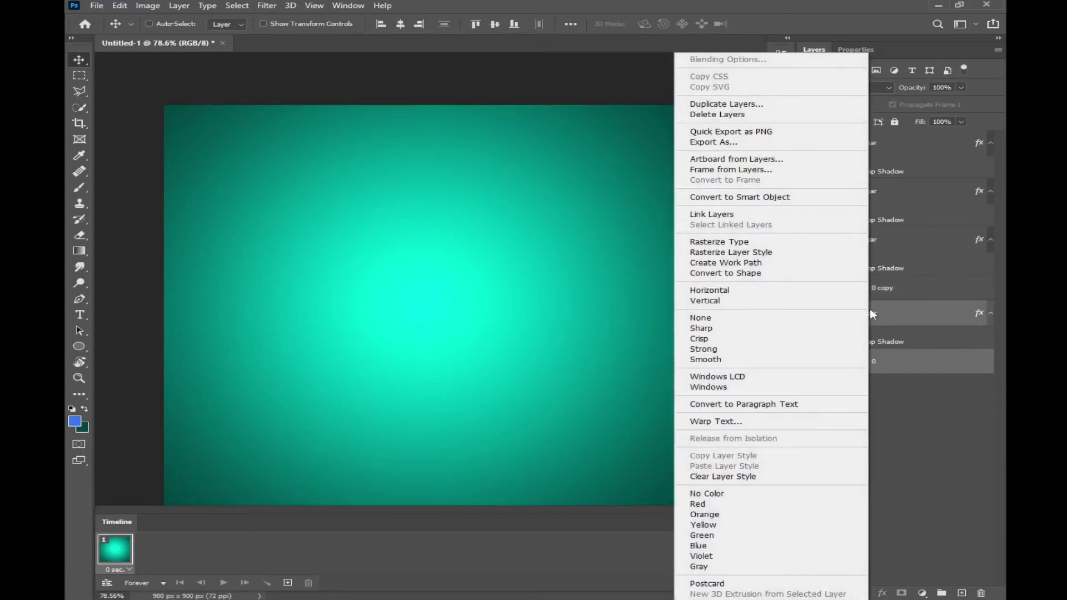
pyautogui.click(774, 198)
# - Show the yellow text, place a duplicate of Layer 0 copy above it, and convert the yellow text with Layer 0 copy into a smart object
pyautogui.click(808, 239)
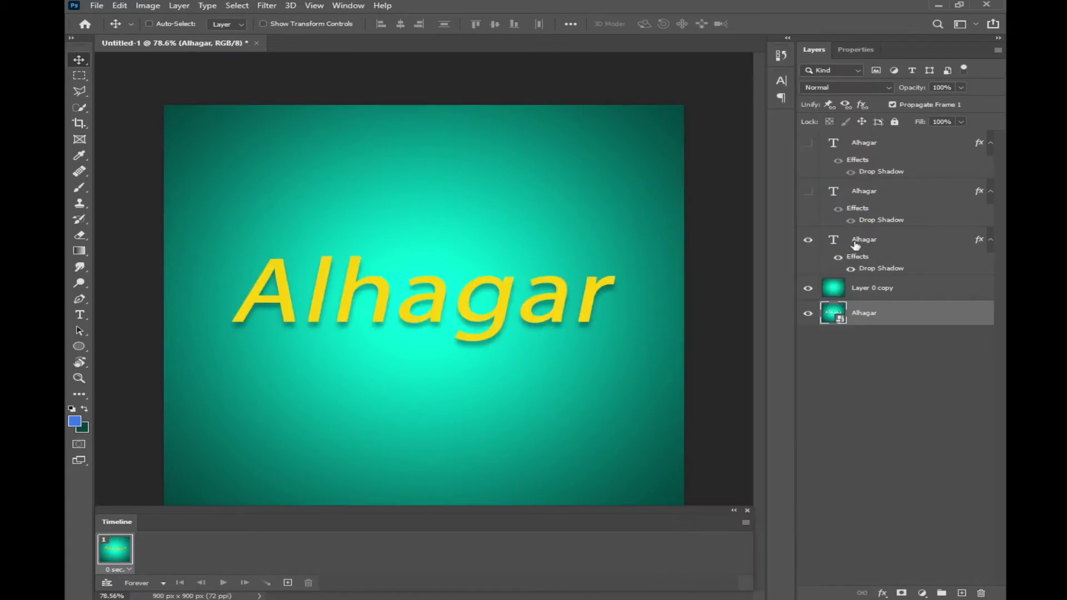
pyautogui.click(870, 288)
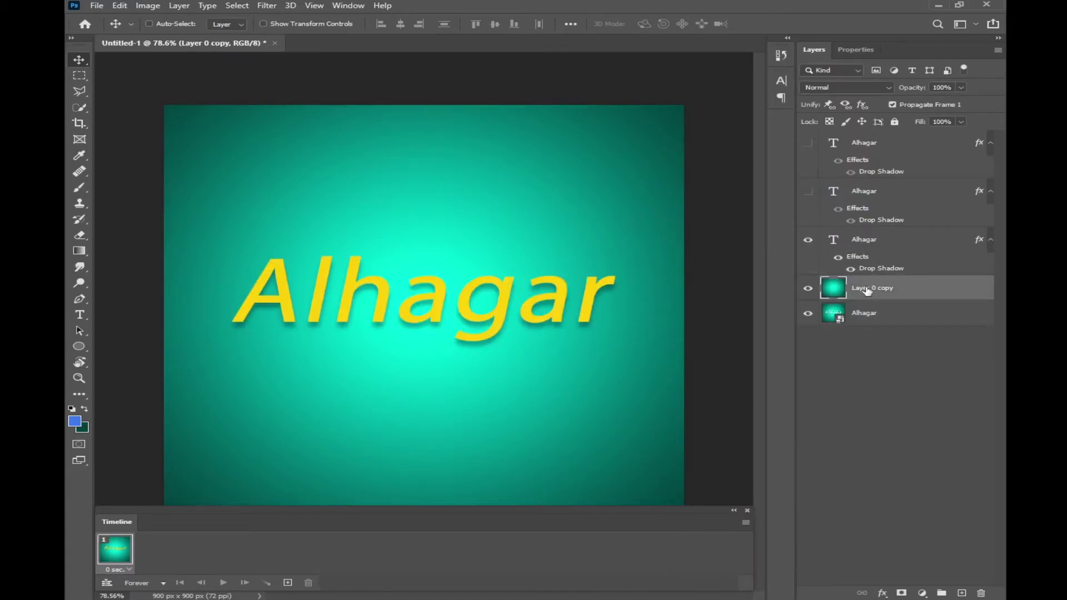
pyautogui.moveTo(867, 289); pyautogui.dragTo(861, 238)
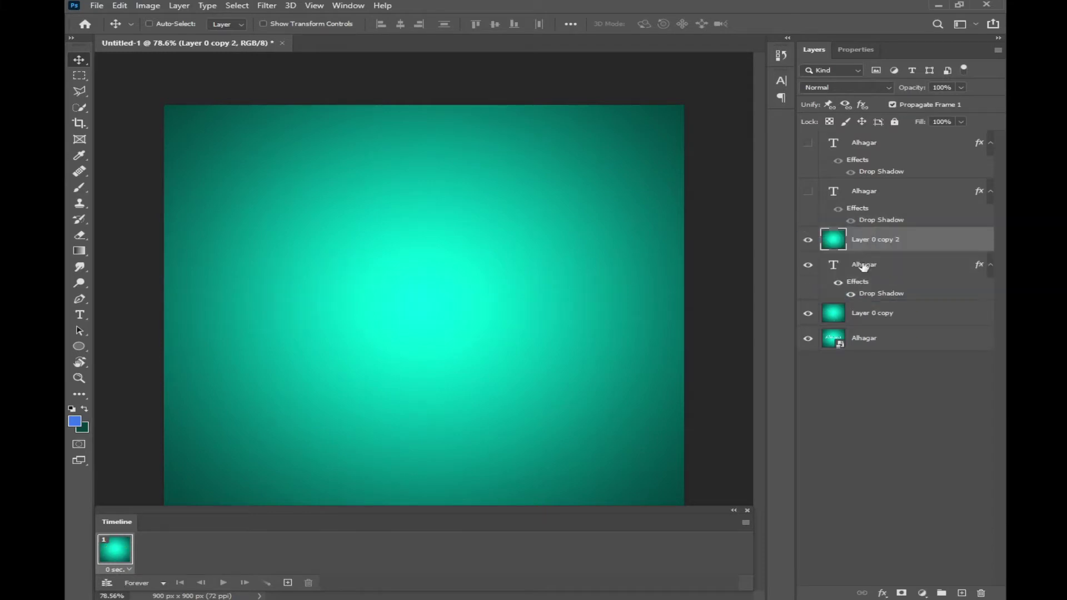
pyautogui.click(867, 316)
pyautogui.keyDown('ctrl'); pyautogui.click(869, 267); pyautogui.keyUp('ctrl')
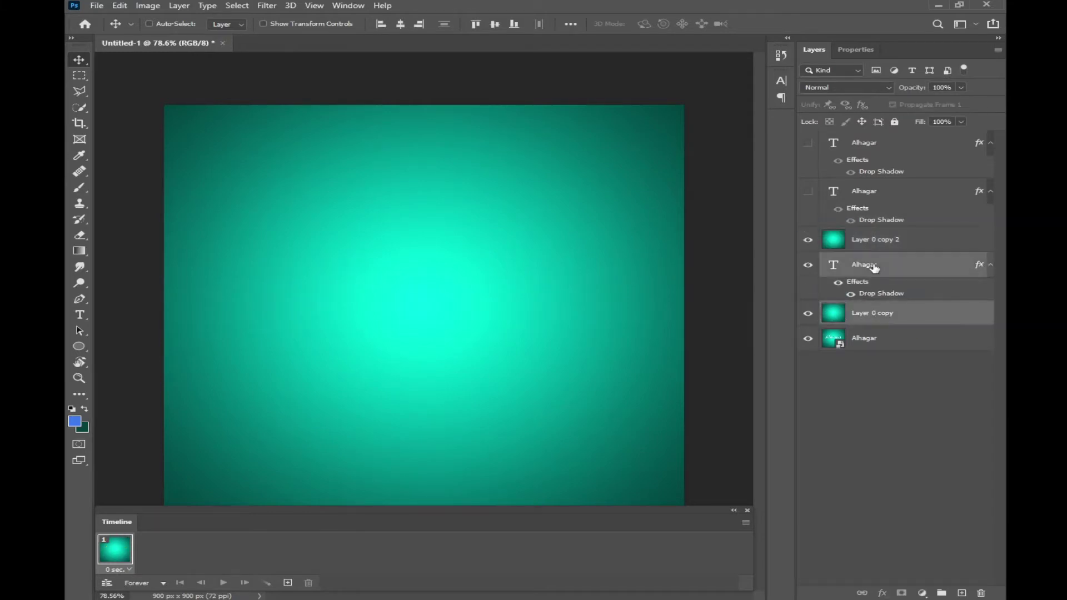
pyautogui.rightClick(870, 267)
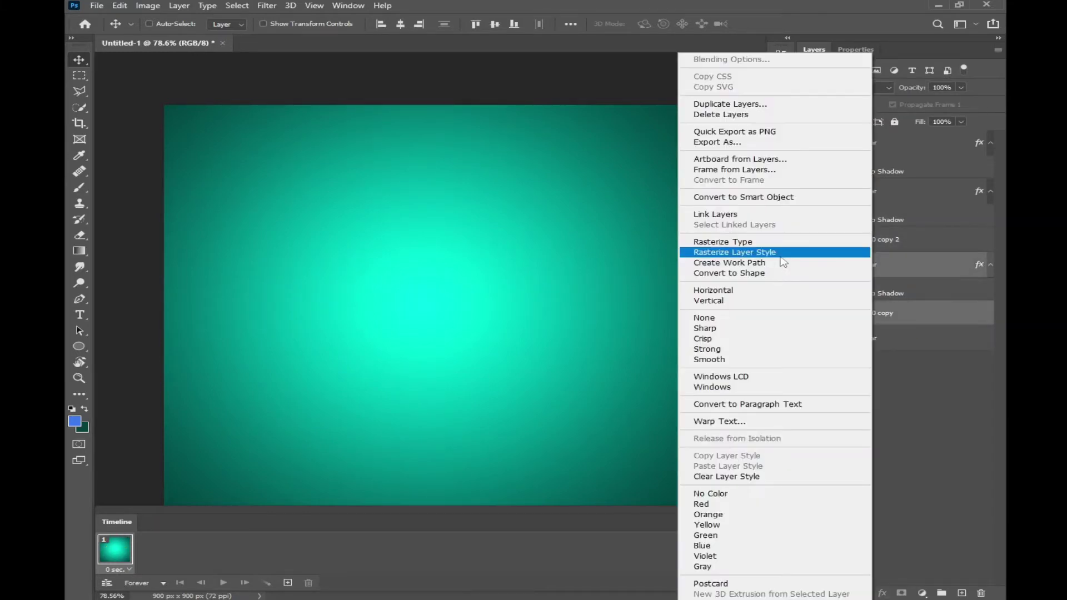
pyautogui.click(784, 198)
# - Place a duplicate of Layer 0 copy 2 above the red text and convert the red text with Layer 0 copy 2 into a smart object
pyautogui.click(875, 240)
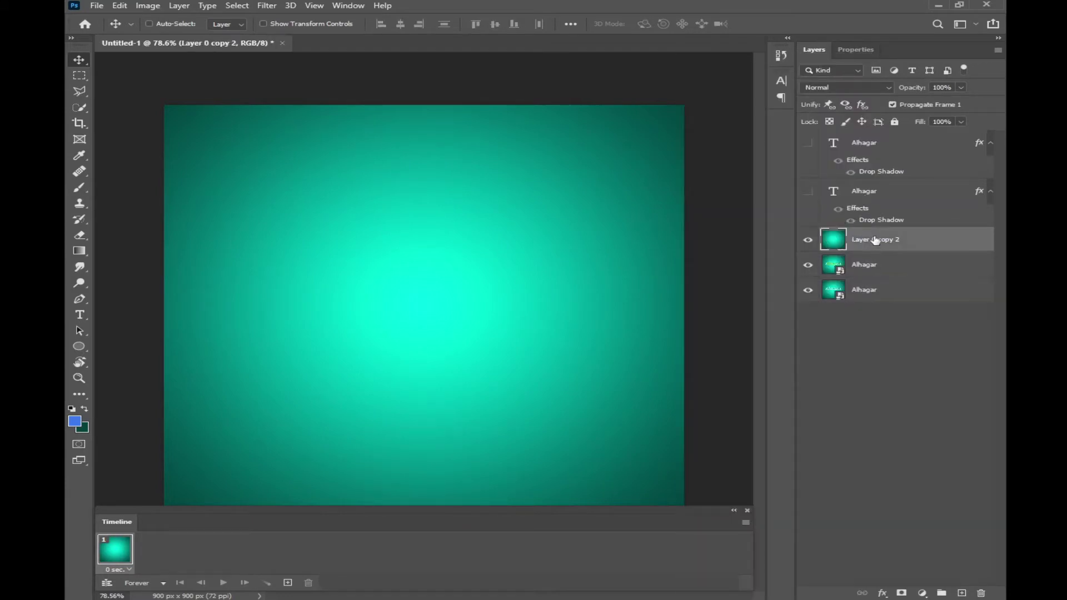
pyautogui.moveTo(877, 242); pyautogui.dragTo(880, 182)
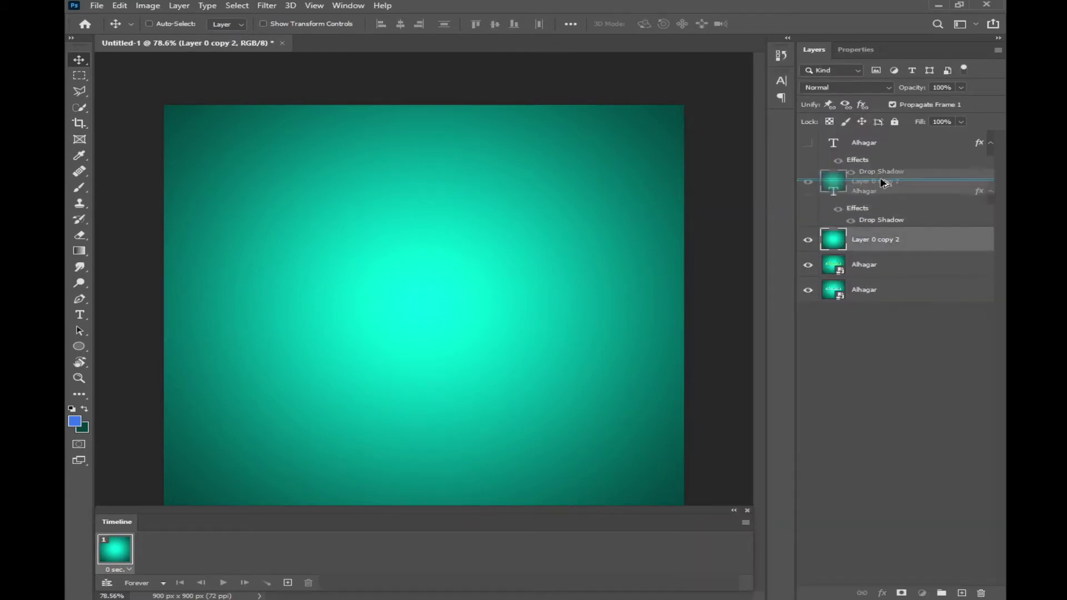
pyautogui.keyDown('ctrl'); pyautogui.click(871, 265); pyautogui.keyUp('ctrl')
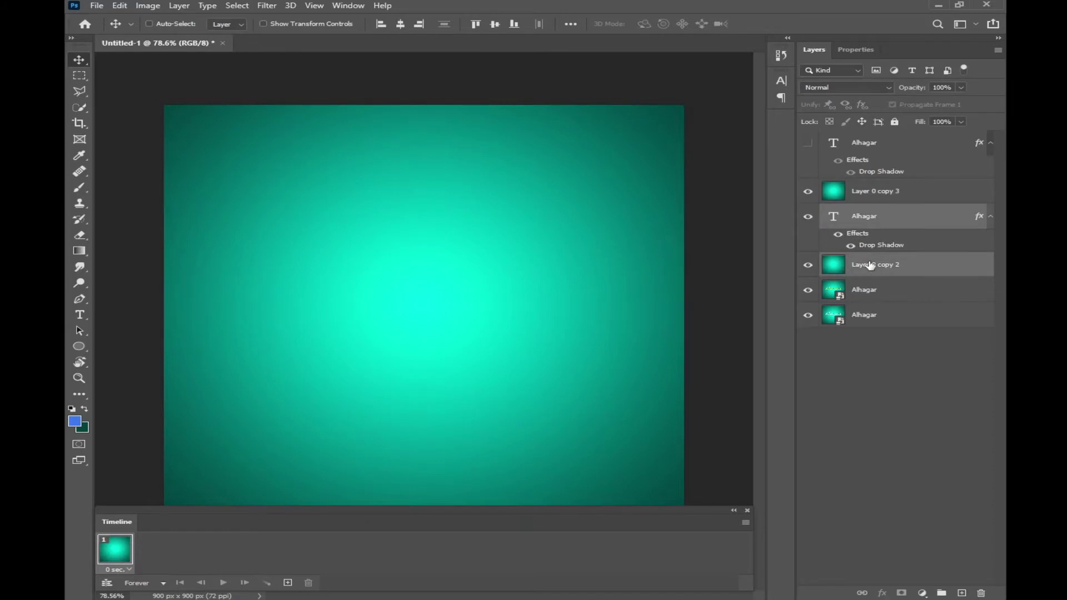
pyautogui.rightClick(871, 266)
pyautogui.click(821, 200)
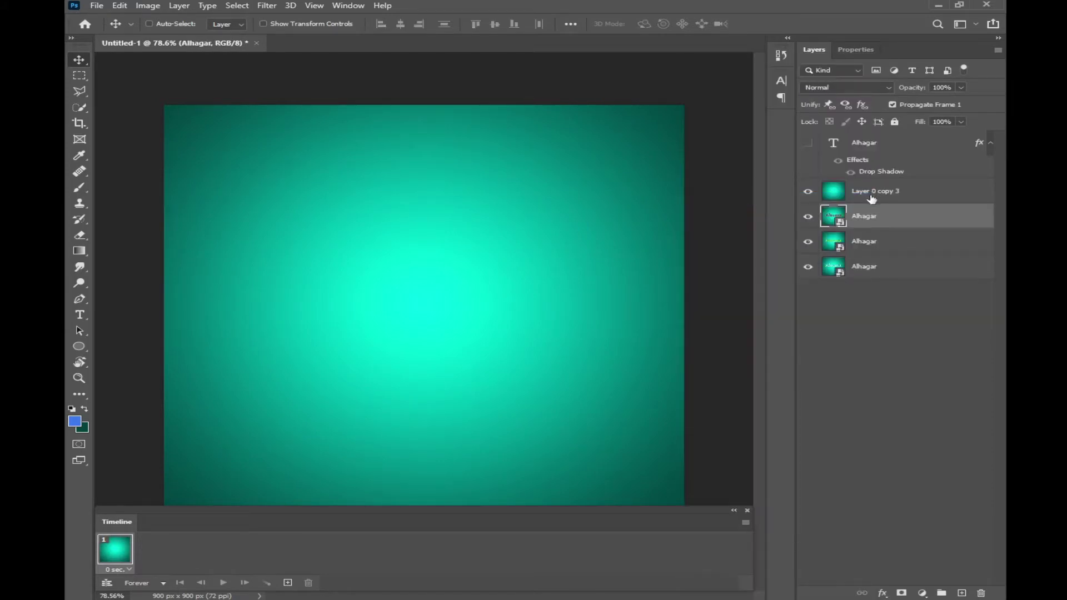
# - Show the blue "Alhagar" text layer above Layer 0 copy 3
pyautogui.click(871, 196)
pyautogui.click(805, 144)
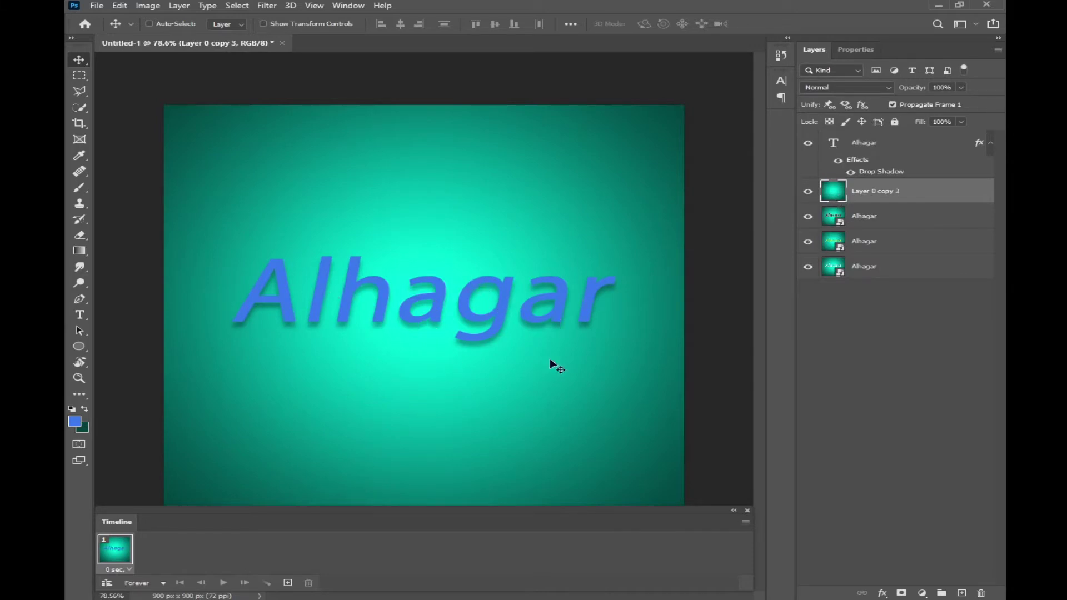
# - Open the contents of the red text's smart object for viewing and close that document again
pyautogui.doubleClick(843, 224)
pyautogui.click(557, 242)
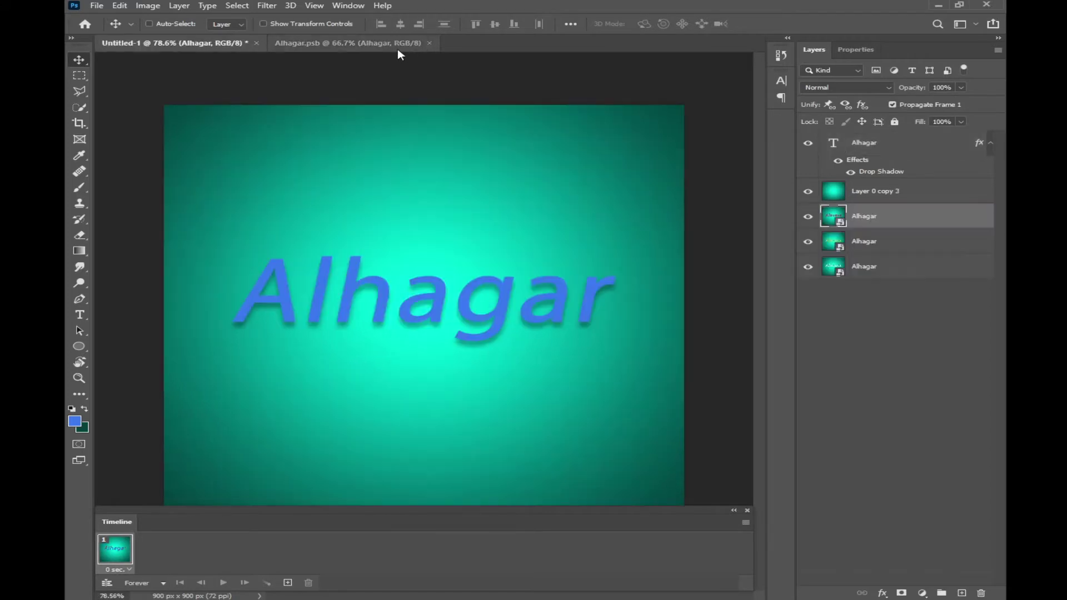
pyautogui.click(429, 42)
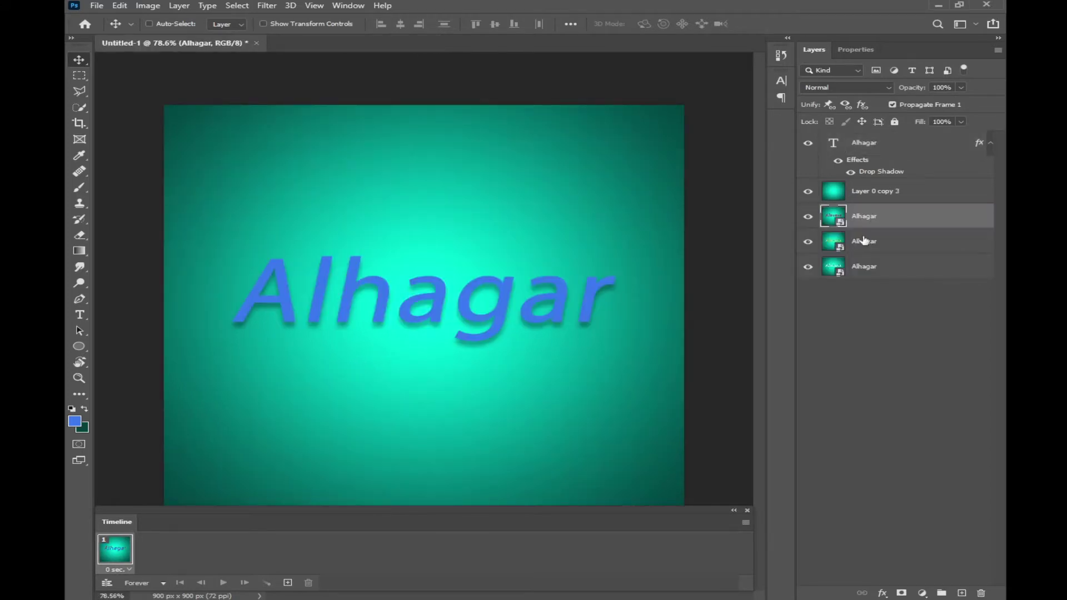
# - Convert the blue text layer together with Layer 0 copy 3 into one smart object
pyautogui.click(876, 146)
pyautogui.keyDown('ctrl'); pyautogui.click(877, 197); pyautogui.keyUp('ctrl')
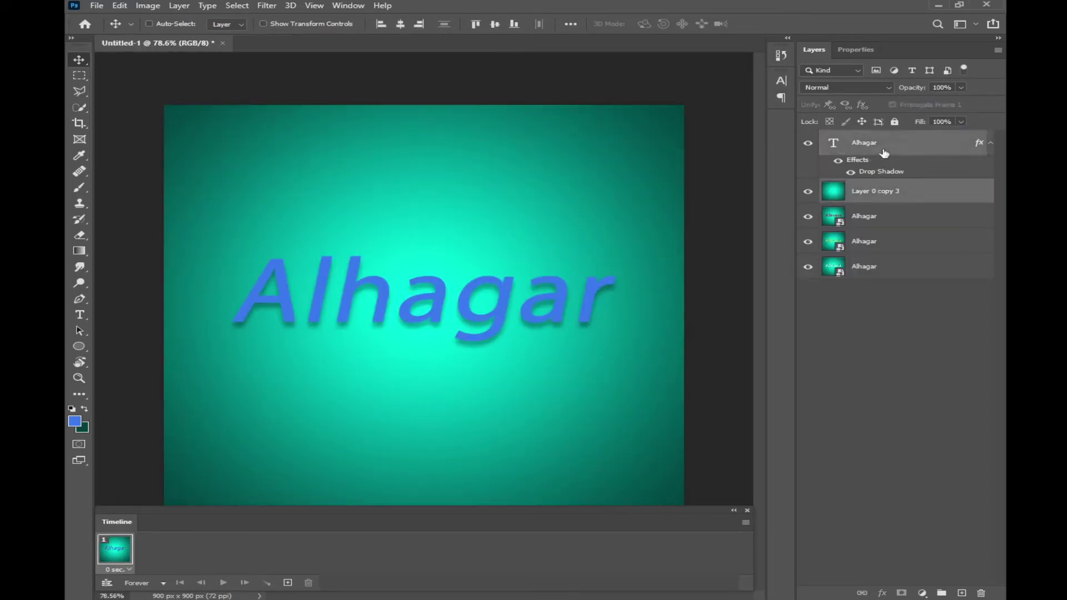
pyautogui.rightClick(884, 149)
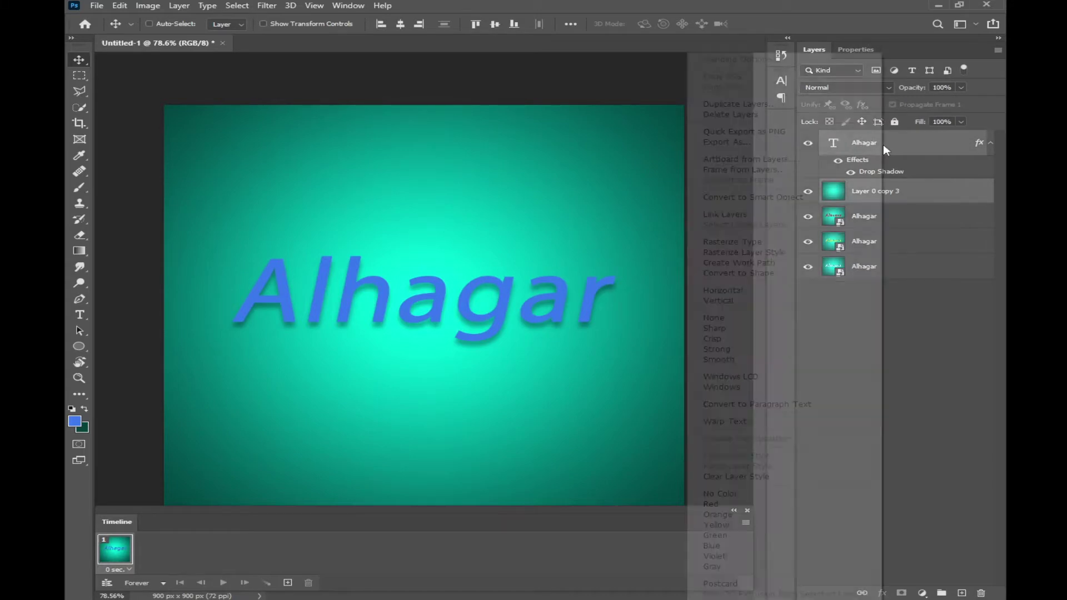
pyautogui.click(793, 201)
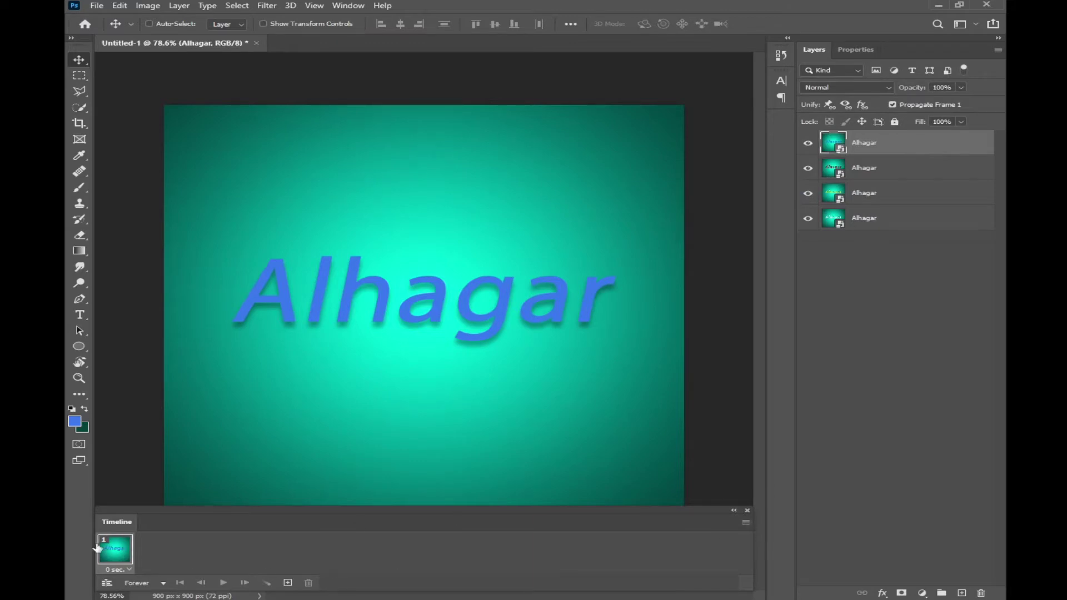
# - Make animation frames from the four "Alhagar" smart object layers
pyautogui.click(746, 523)
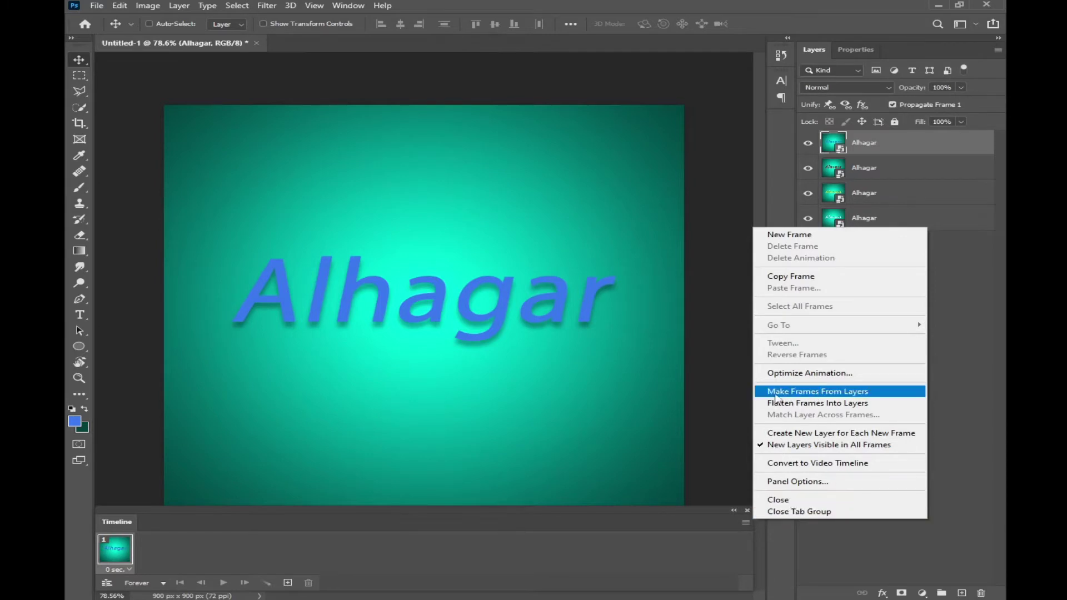
pyautogui.click(867, 392)
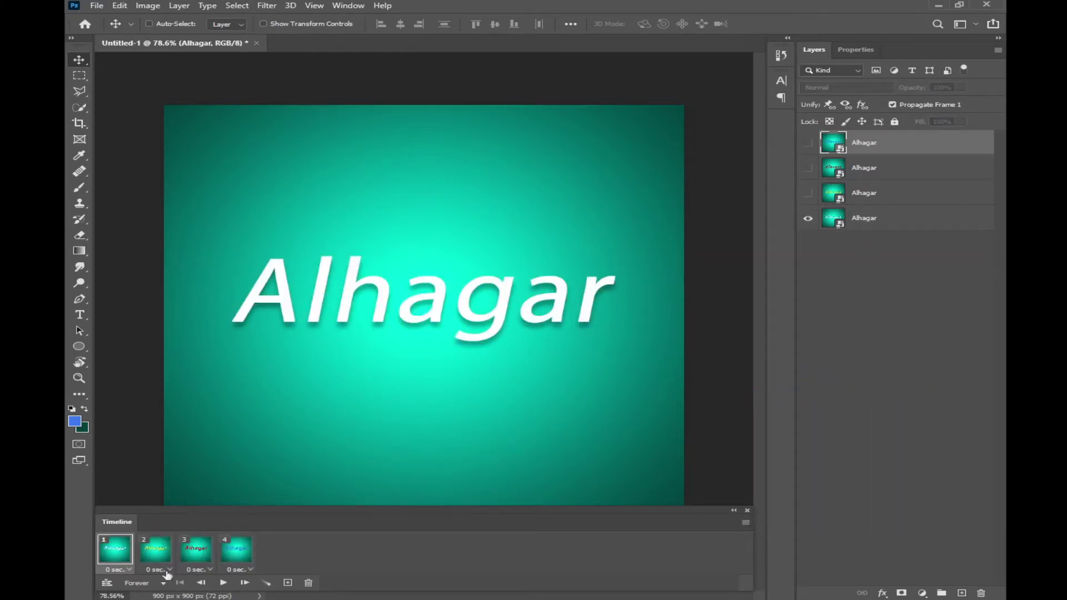
# - Play the frame animation several times to preview the text's colour changes, stopping it after each playback
pyautogui.click(222, 582)
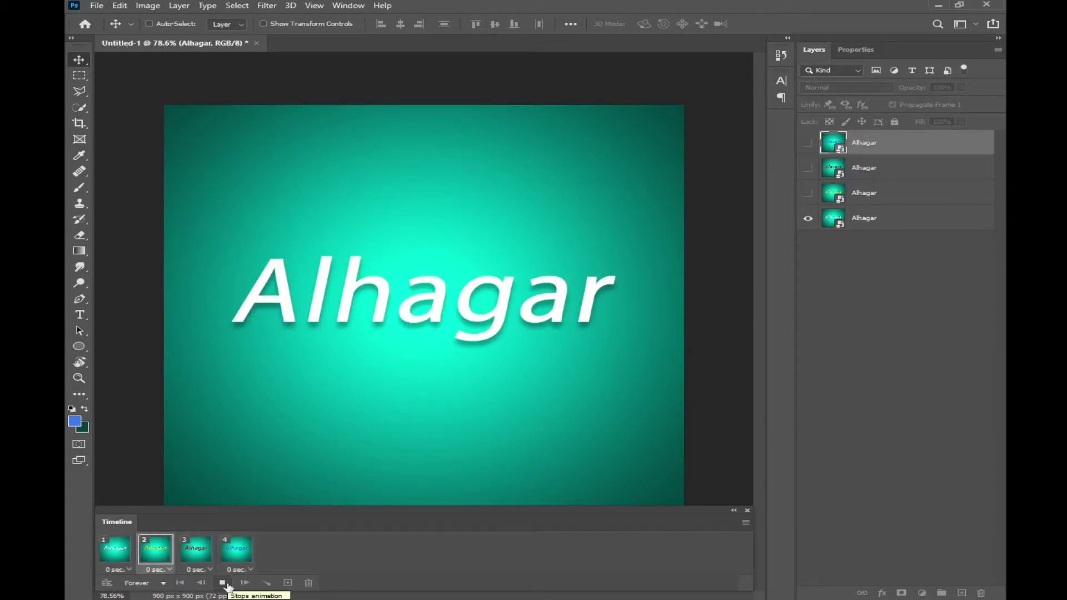
pyautogui.click(223, 582)
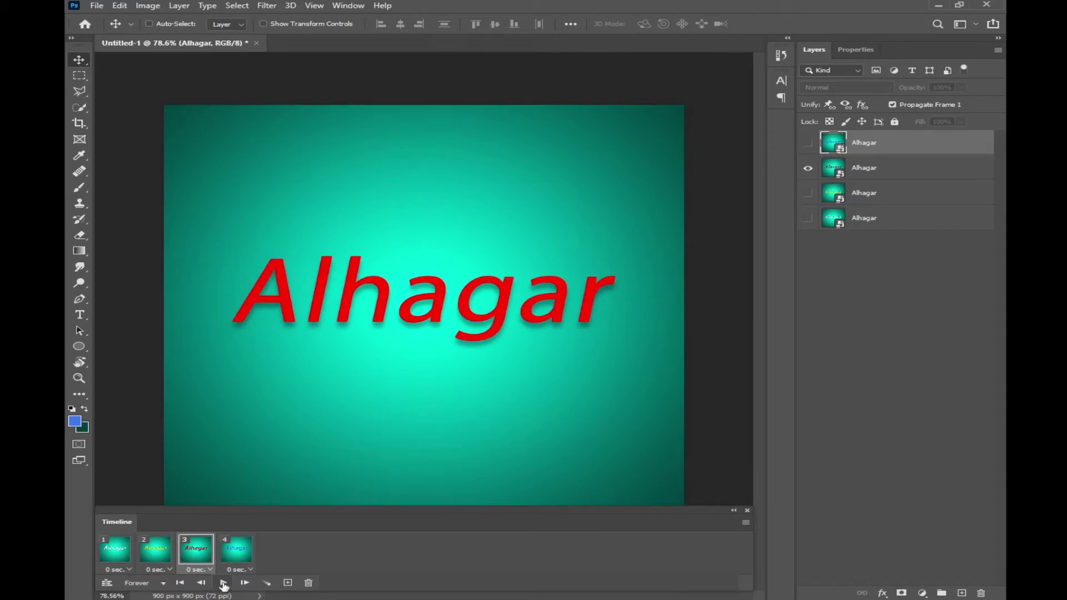
pyautogui.click(224, 583)
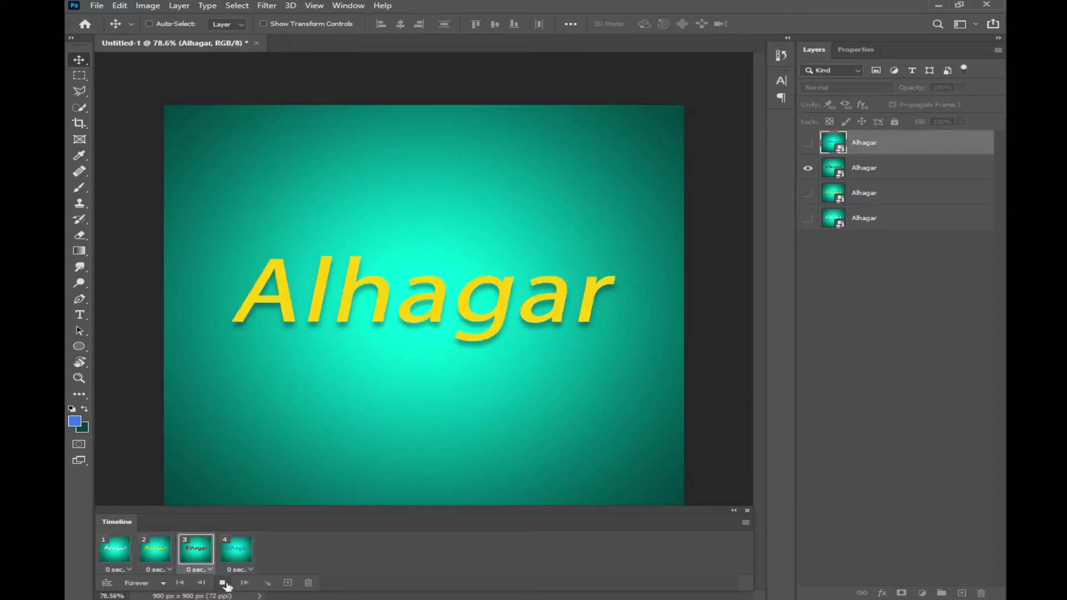
pyautogui.click(223, 582)
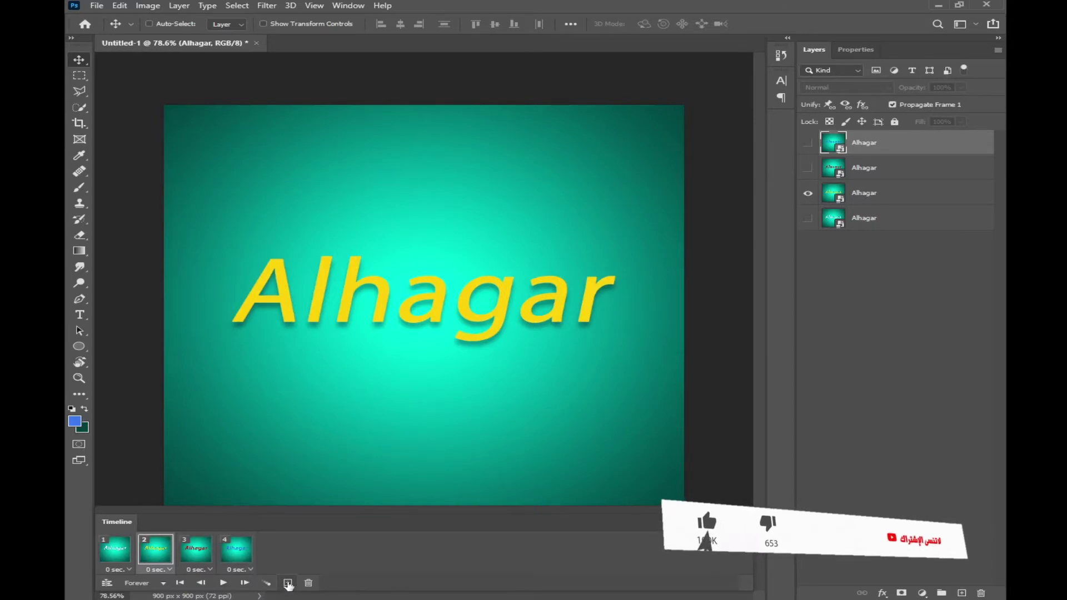
pyautogui.click(222, 582)
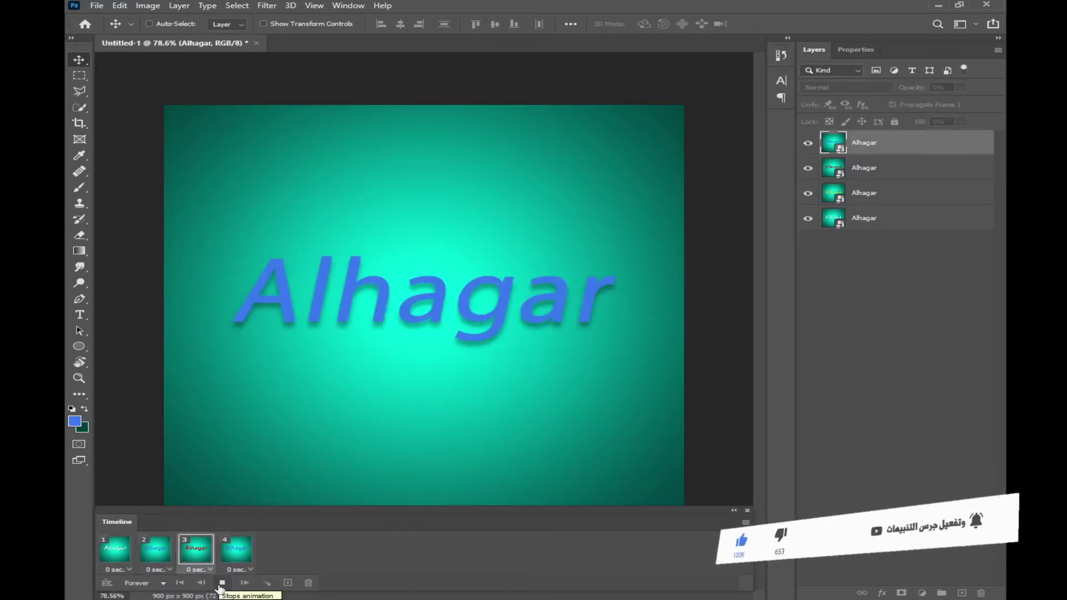
pyautogui.click(222, 582)
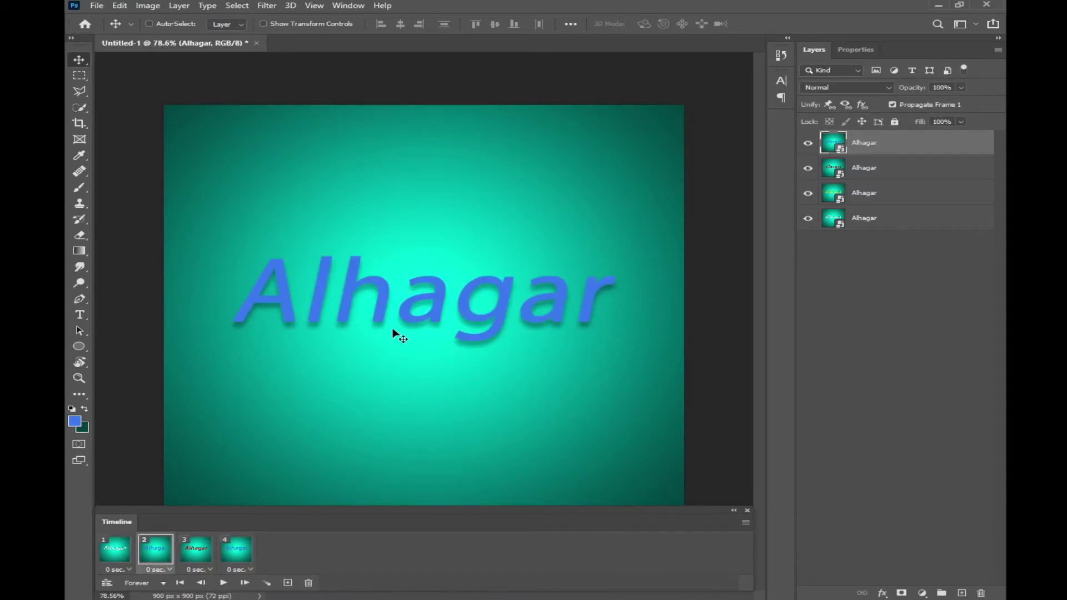
# - Start exporting the animation with Save for Web and show the original image at 50% in its preview
pyautogui.click(98, 6)
pyautogui.moveTo(178, 183)
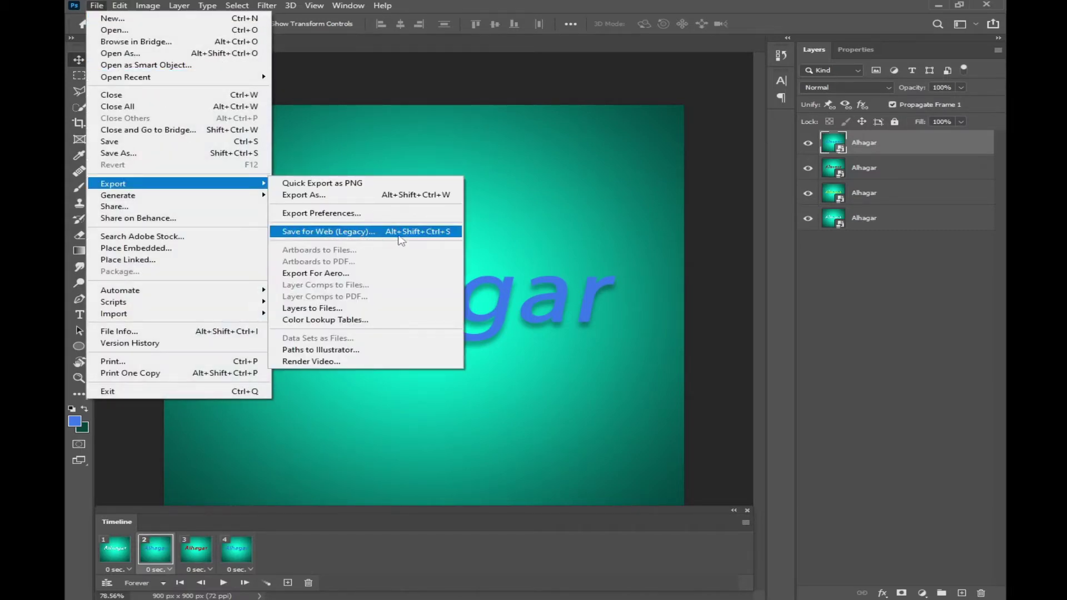
pyautogui.click(441, 238)
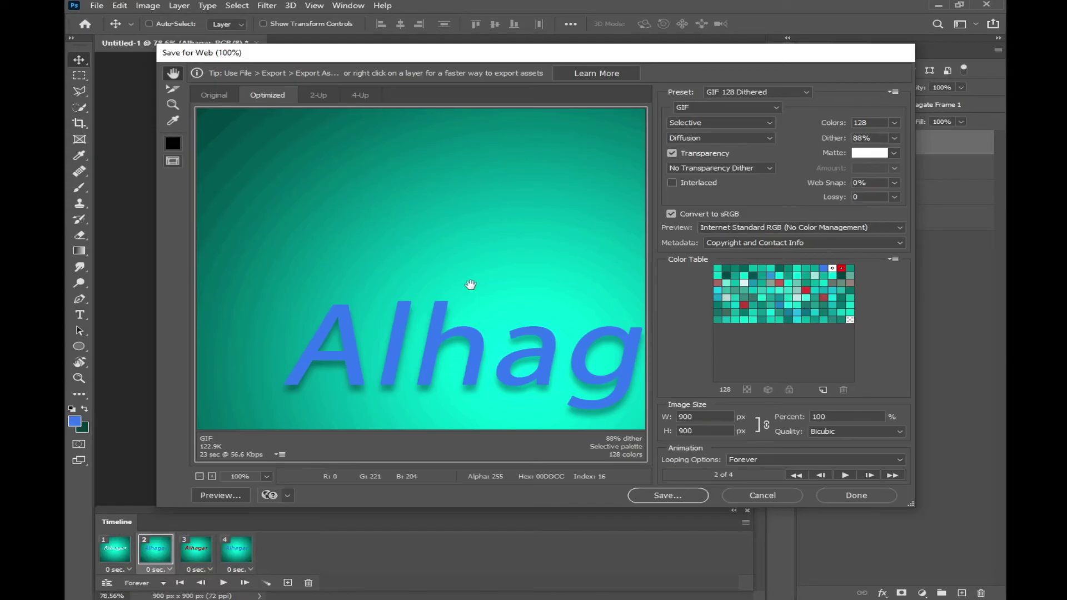
pyautogui.click(200, 476)
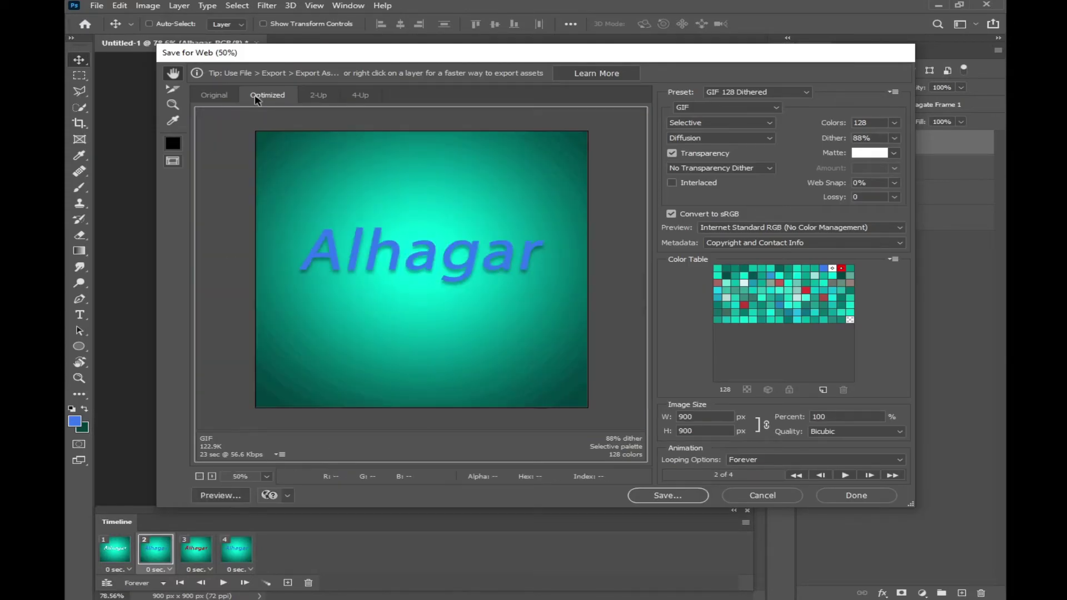
pyautogui.click(218, 96)
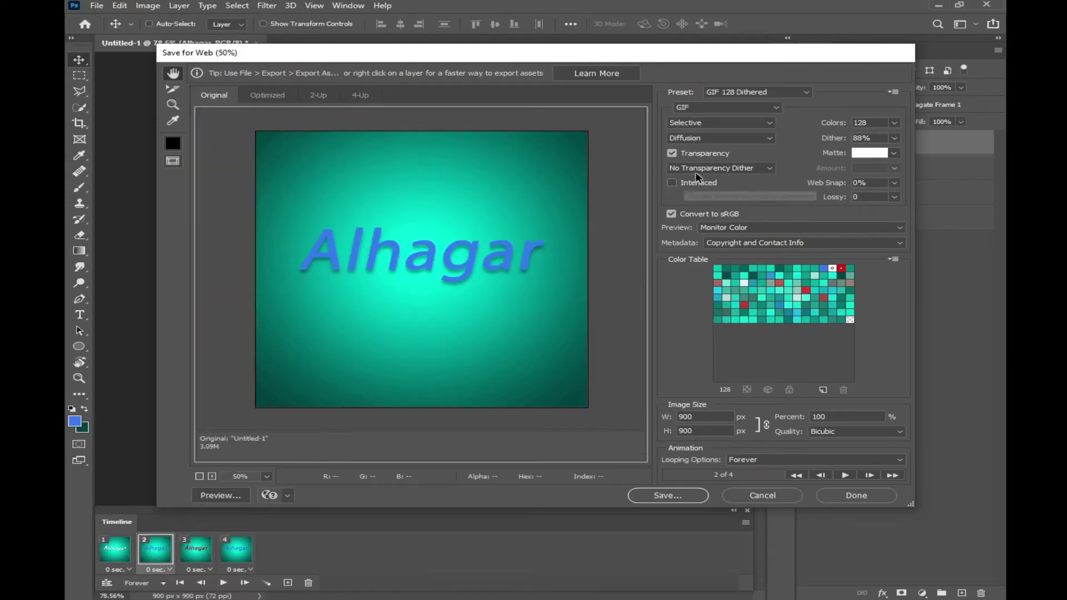
# - Keep the GIF 128 Dithered preset and the 900 × 900 px size, with looping set to Forever
pyautogui.click(715, 93)
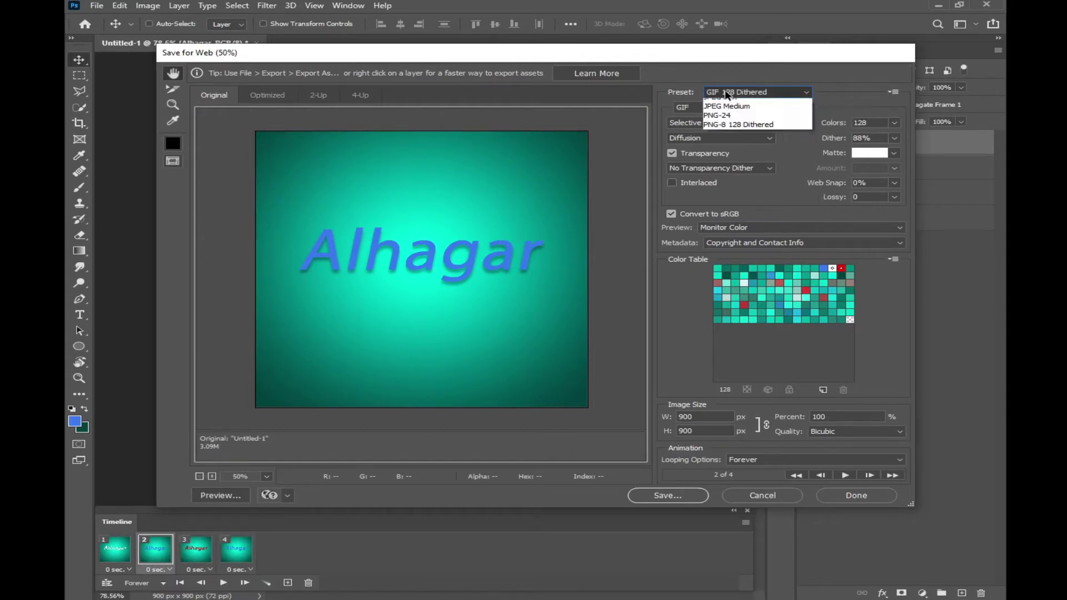
pyautogui.click(734, 103)
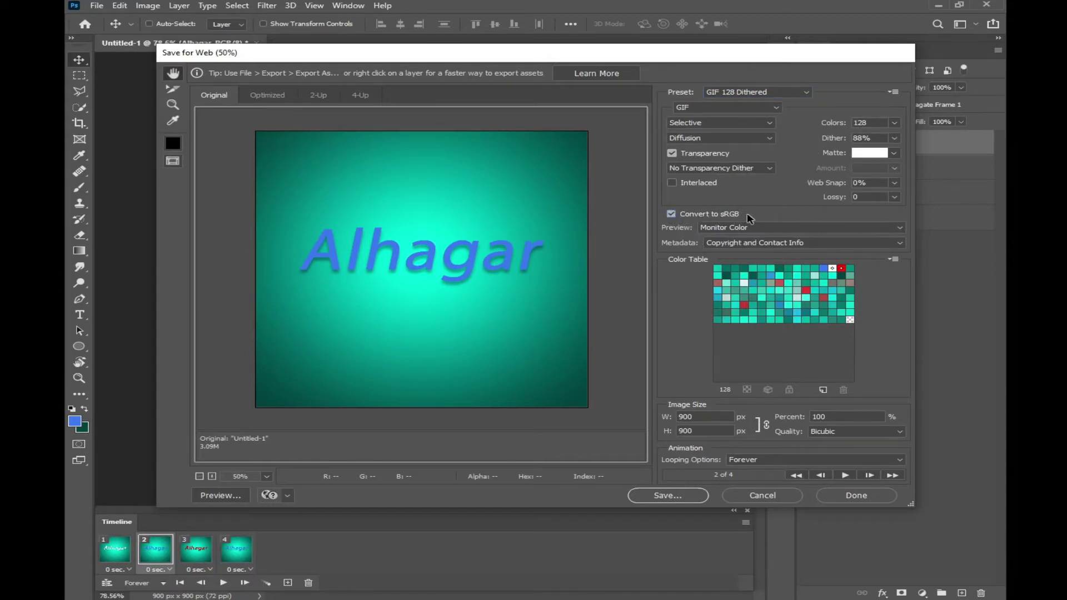
pyautogui.click(694, 427)
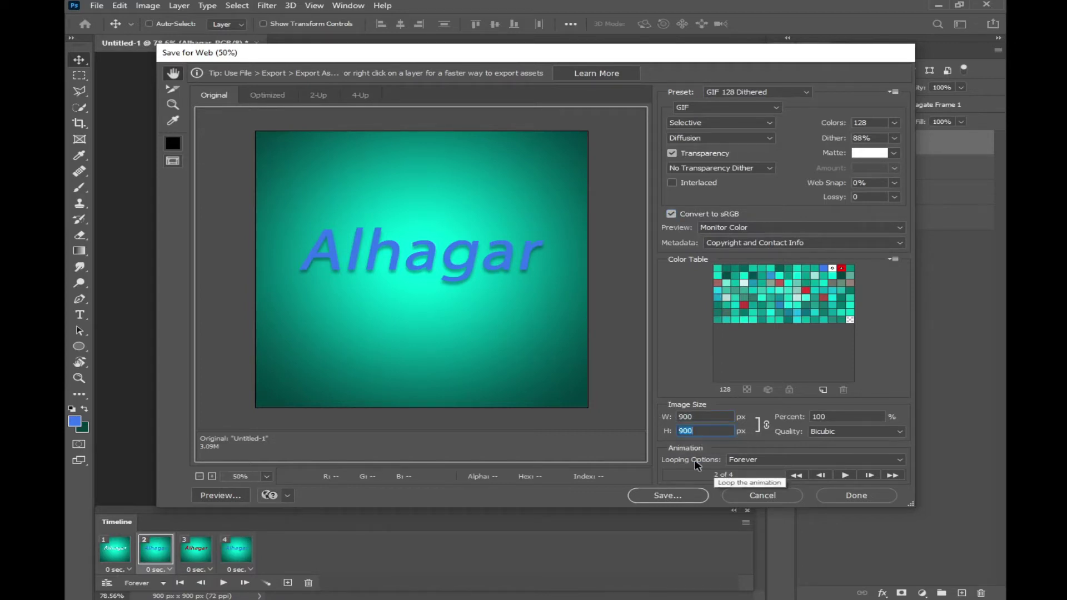
pyautogui.click(750, 461)
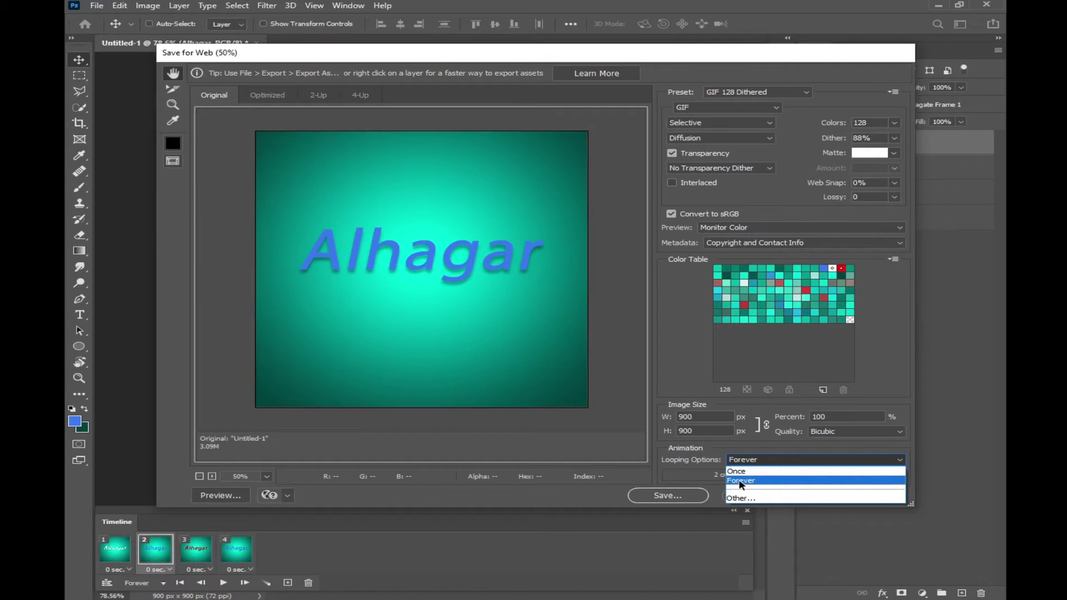
pyautogui.click(762, 409)
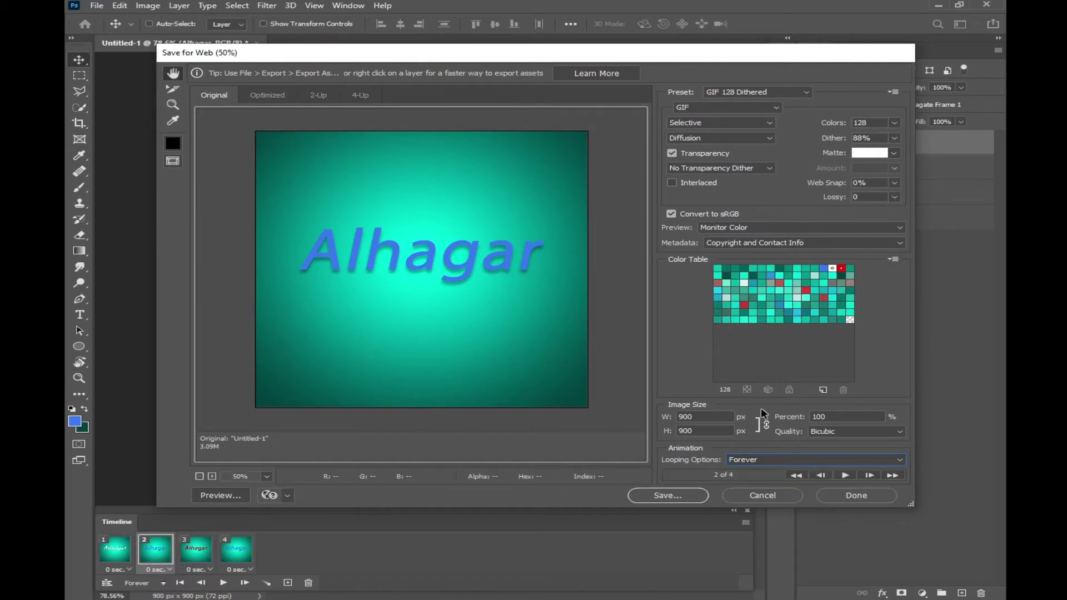
# - Play and stop the animation in the export preview, and save the GIF to the Desktop as 5555
pyautogui.click(845, 475)
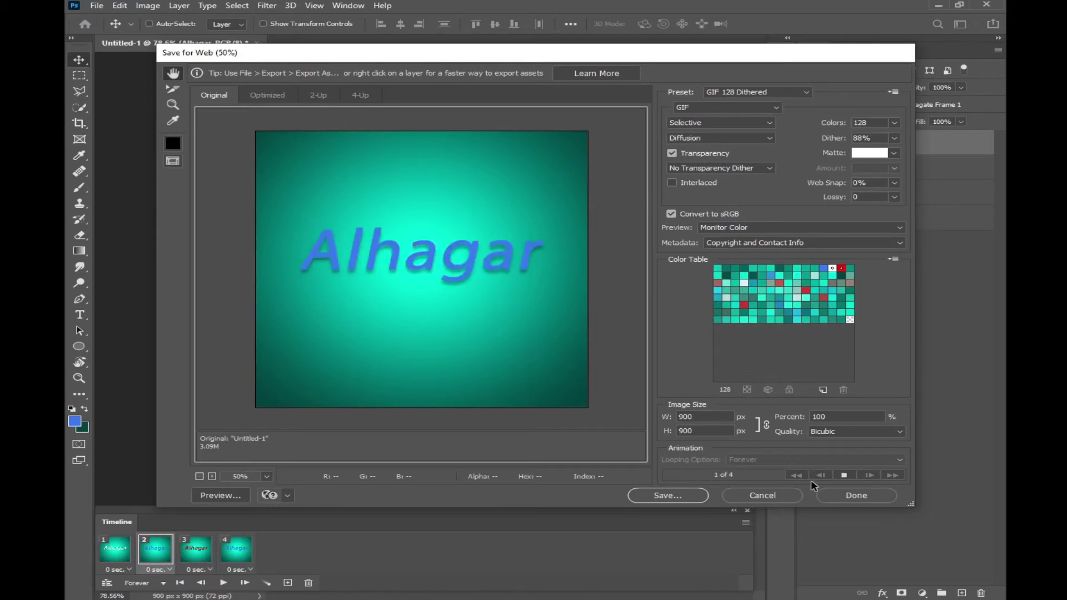
pyautogui.click(846, 476)
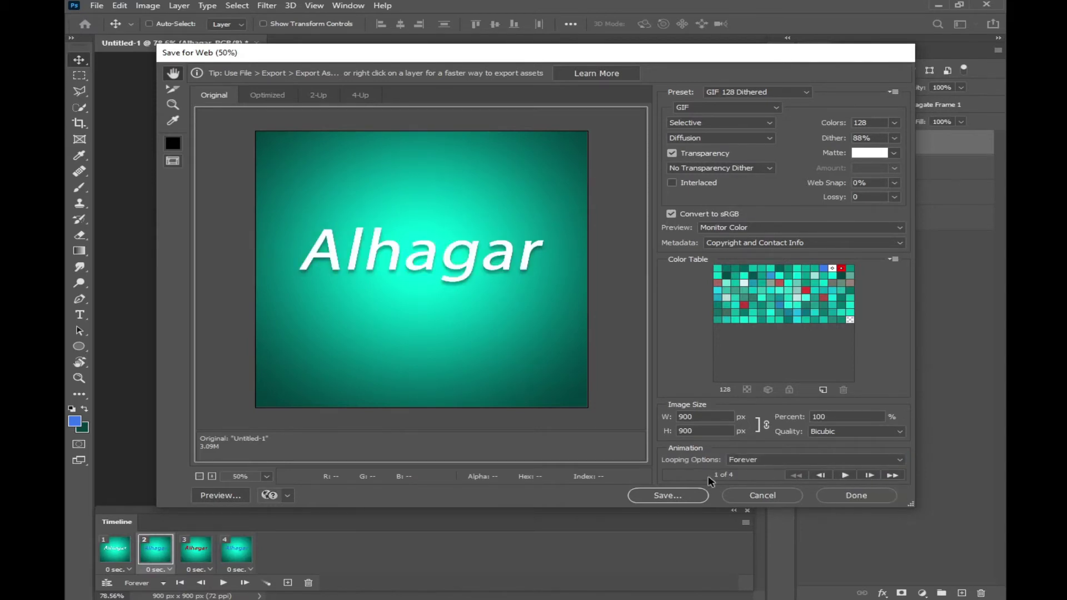
pyautogui.click(673, 500)
pyautogui.click(109, 97)
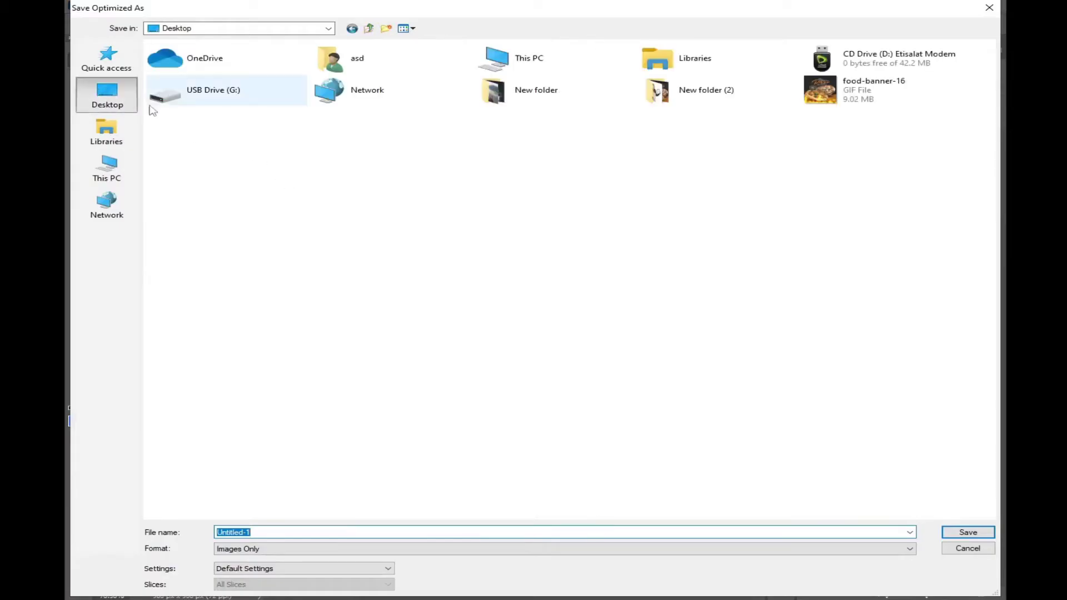
pyautogui.write('5555')
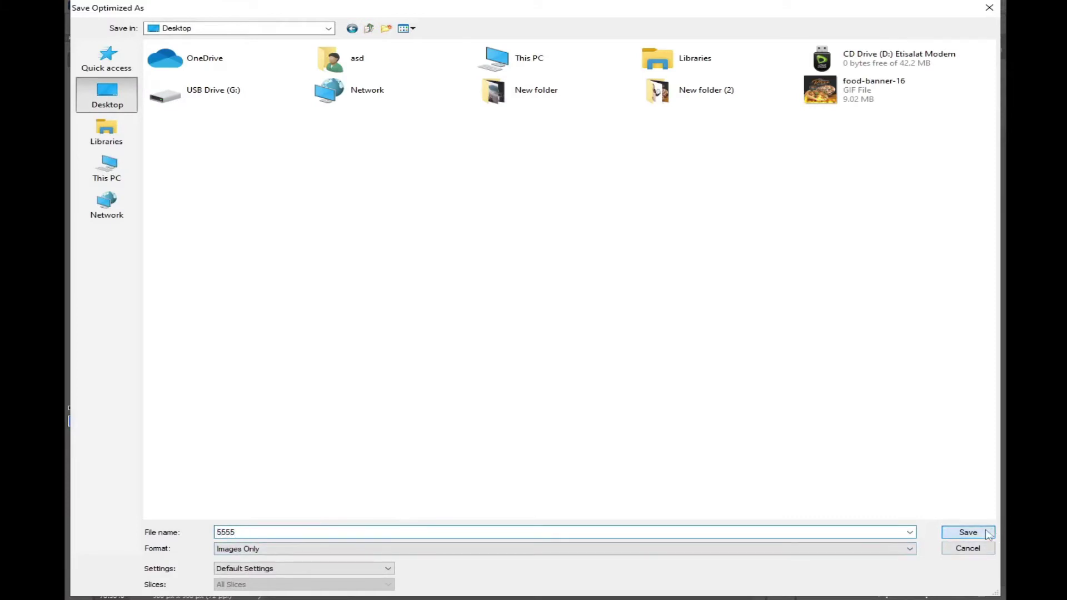
pyautogui.click(968, 532)
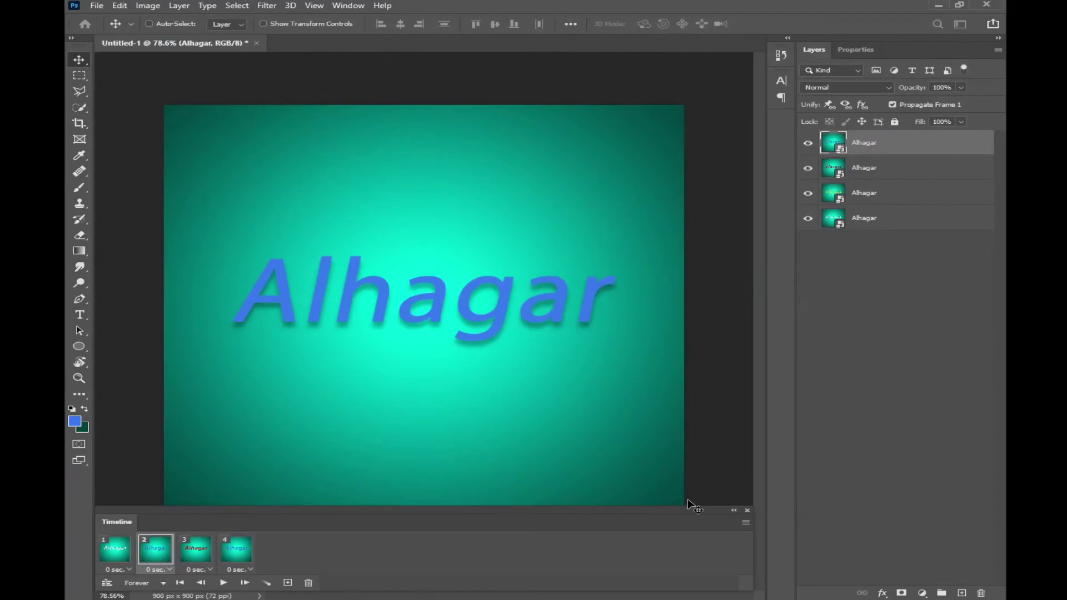
# - Switch to the Windows desktop and open the exported 5555 GIF for viewing
pyautogui.click(938, 6)
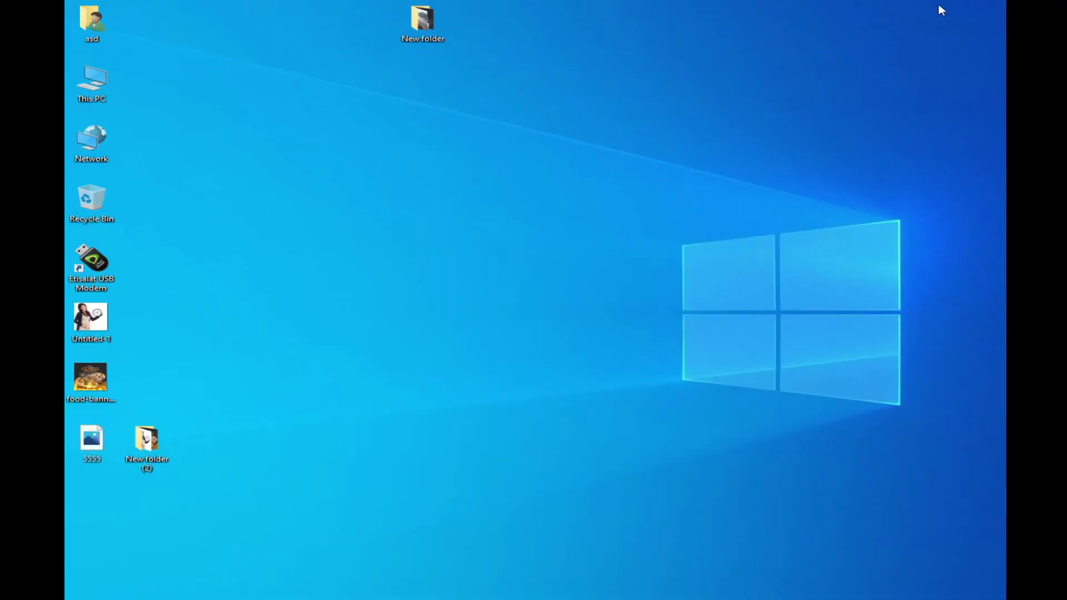
pyautogui.doubleClick(82, 429)
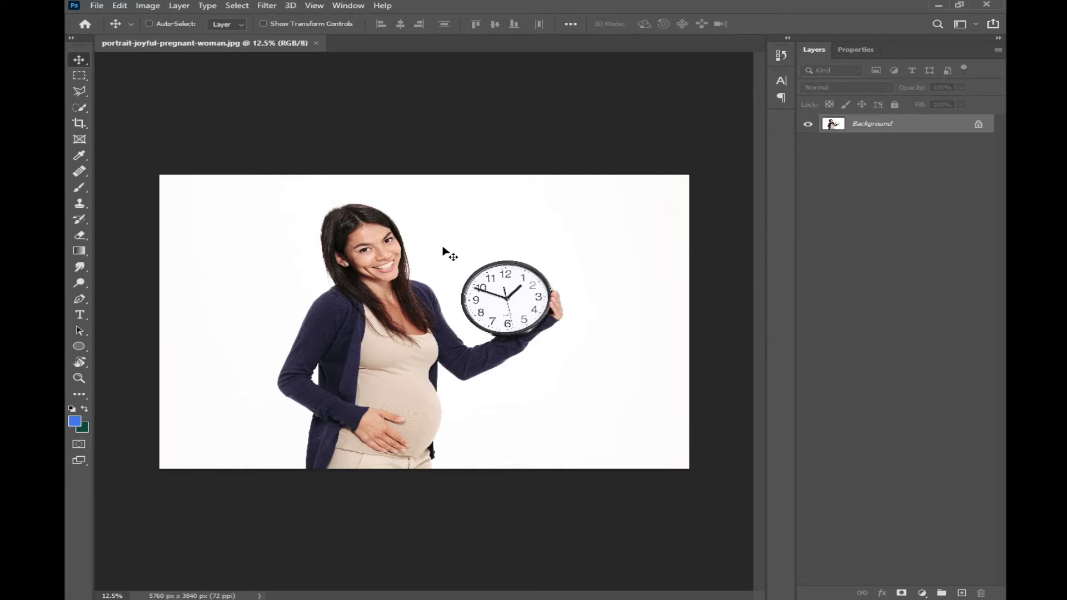
# - Float the photo's window and create a new 900 × 900 px RGB document at 72 ppi with a white background
pyautogui.moveTo(166, 42); pyautogui.dragTo(166, 71)
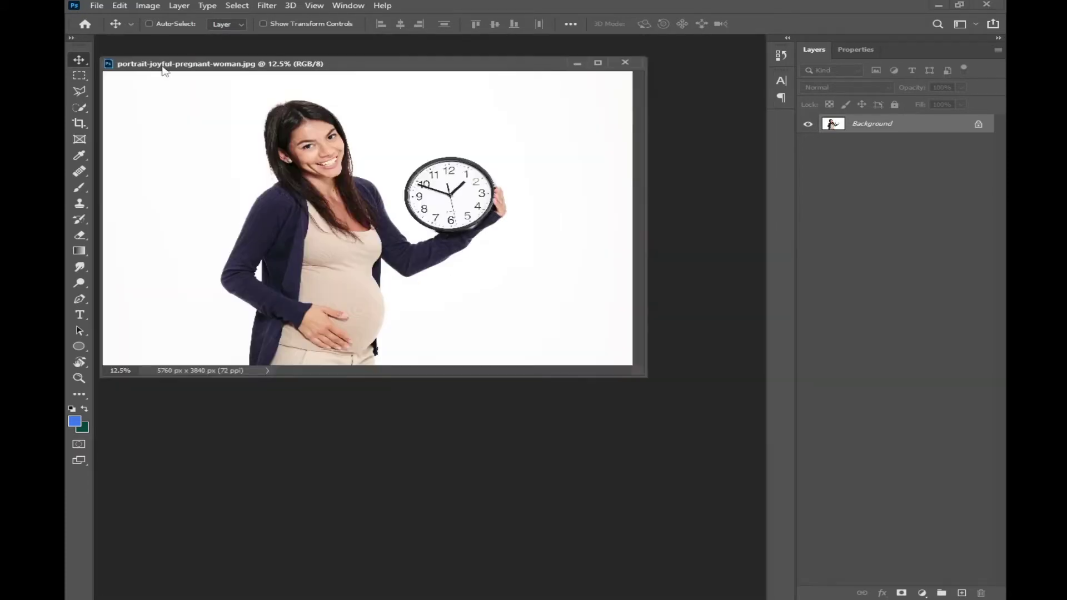
pyautogui.click(97, 6)
pyautogui.click(119, 20)
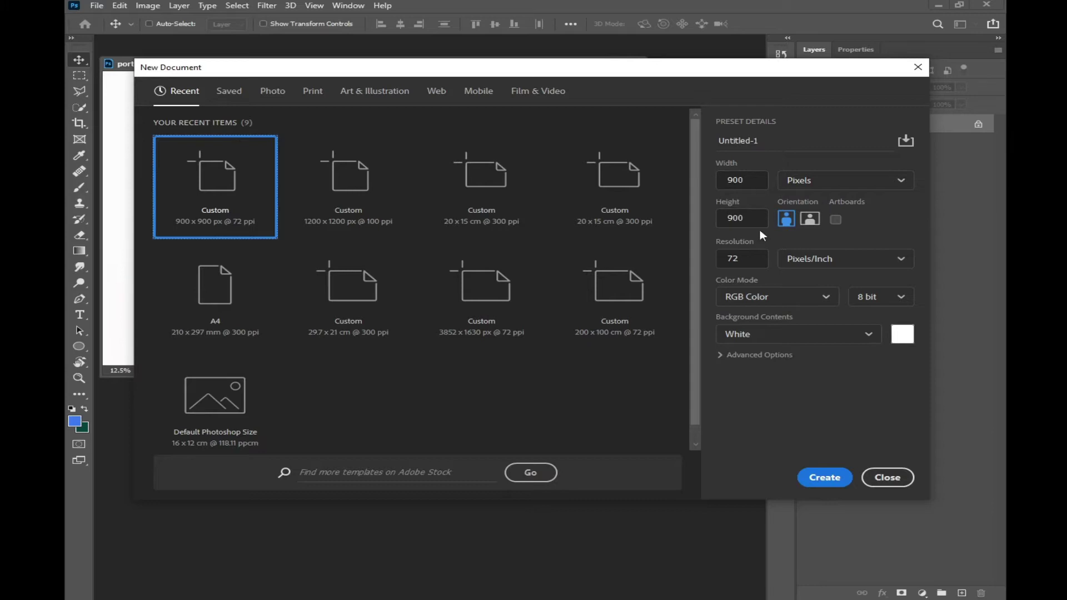
pyautogui.click(752, 183)
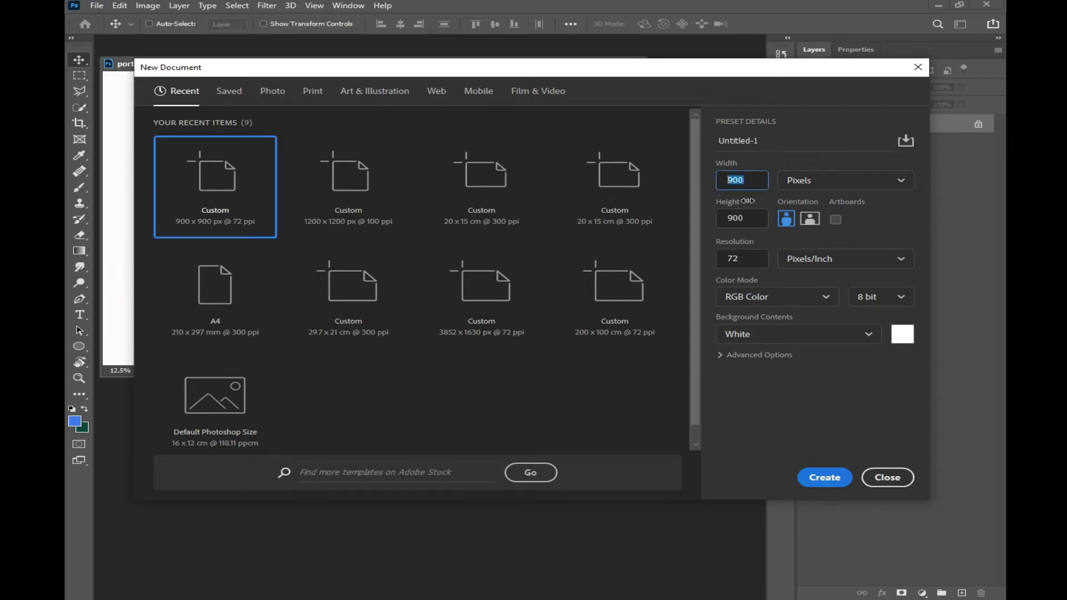
pyautogui.press('Tab')
pyautogui.click(825, 478)
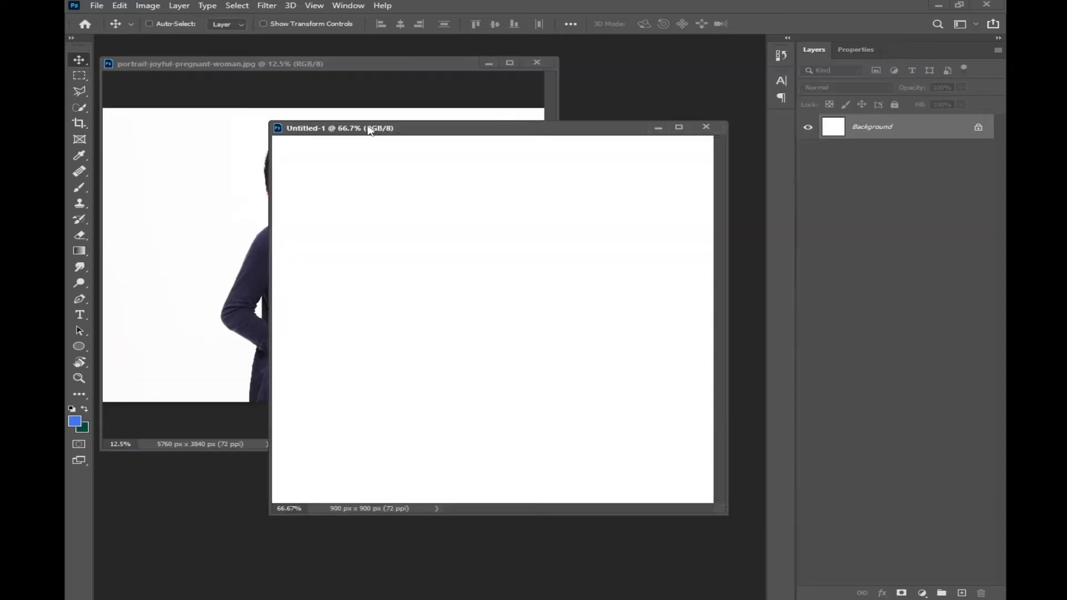
# - Copy the photo of the woman with the clock into the new document as a layer and close the original photo
pyautogui.moveTo(369, 124); pyautogui.dragTo(419, 125)
pyautogui.moveTo(325, 207); pyautogui.dragTo(599, 266)
pyautogui.click(232, 233)
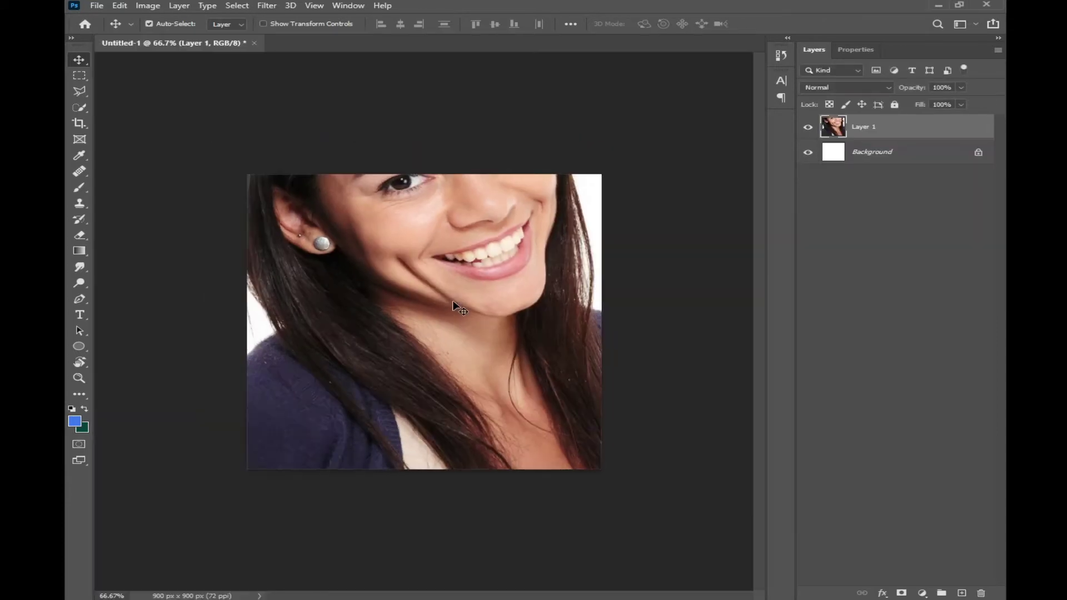
# - Scale the photo layer proportionally to 28.27% so the woman and clock fit the canvas, centred at X 450 and Y 450 px
pyautogui.hotkey('ctrl', '-')
pyautogui.hotkey('ctrl', '-')
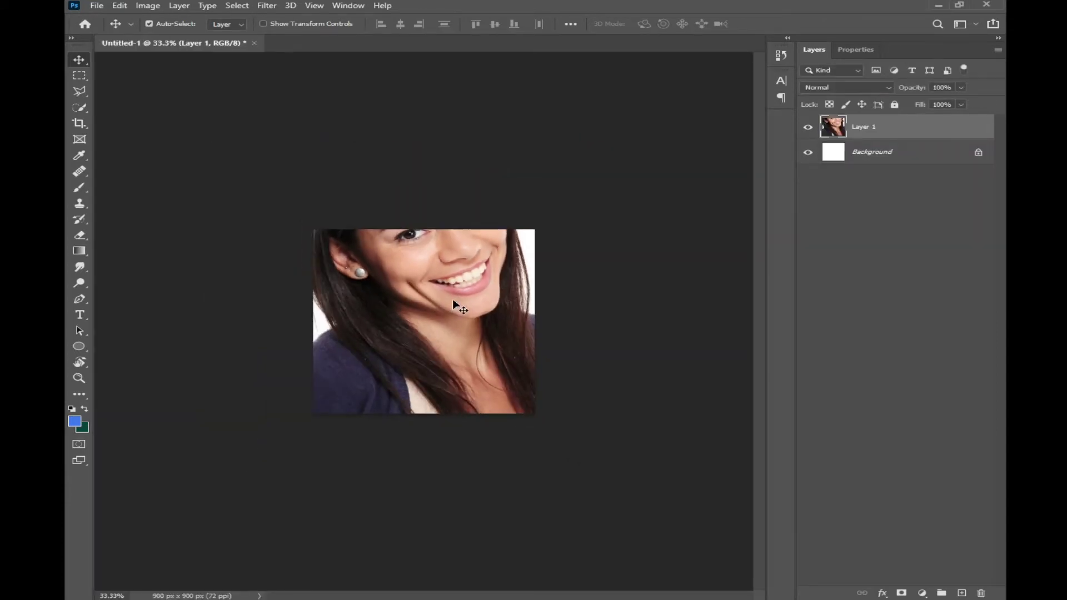
pyautogui.hotkey('ctrl', 't')
pyautogui.hotkey('ctrl', '-')
pyautogui.hotkey('ctrl', '-')
pyautogui.moveTo(141, 176); pyautogui.dragTo(422, 331)
pyautogui.moveTo(437, 339); pyautogui.dragTo(324, 270)
pyautogui.moveTo(430, 301); pyautogui.dragTo(430, 298)
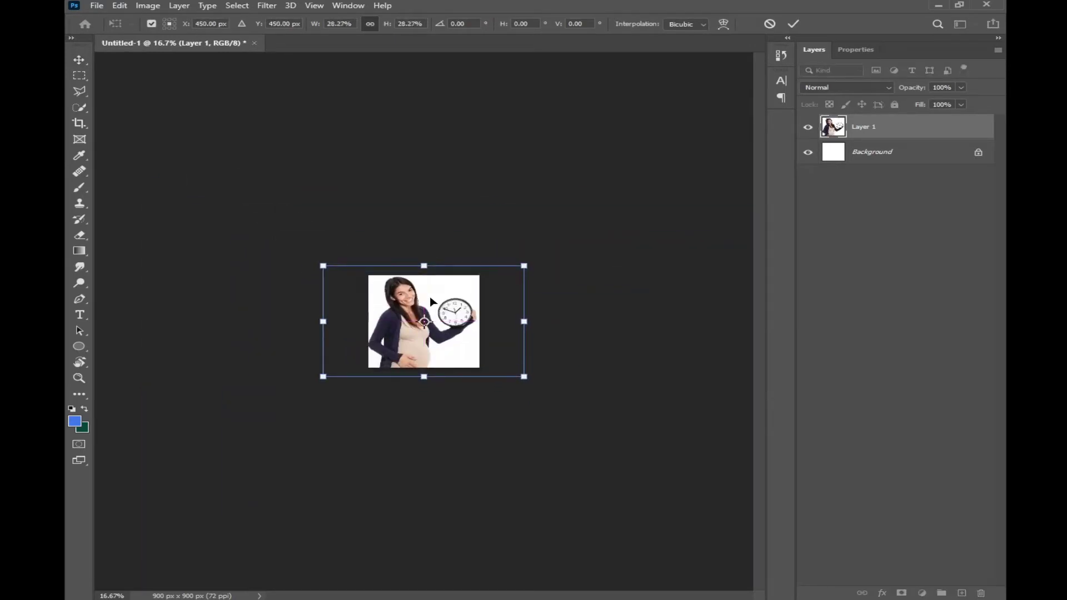
pyautogui.press('Return')
# - Trace the clock hand pointing between 1 and 2 as a Pen tool shape about 53 × 58 px
pyautogui.hotkey('ctrl', '+')
pyautogui.hotkey('ctrl', '+')
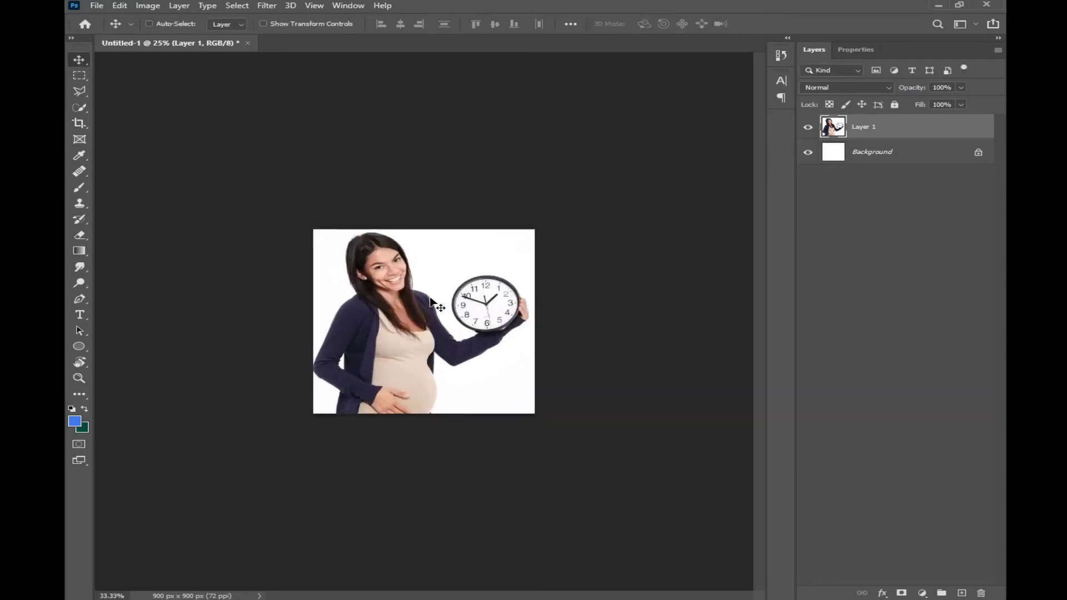
pyautogui.hotkey('ctrl', '0')
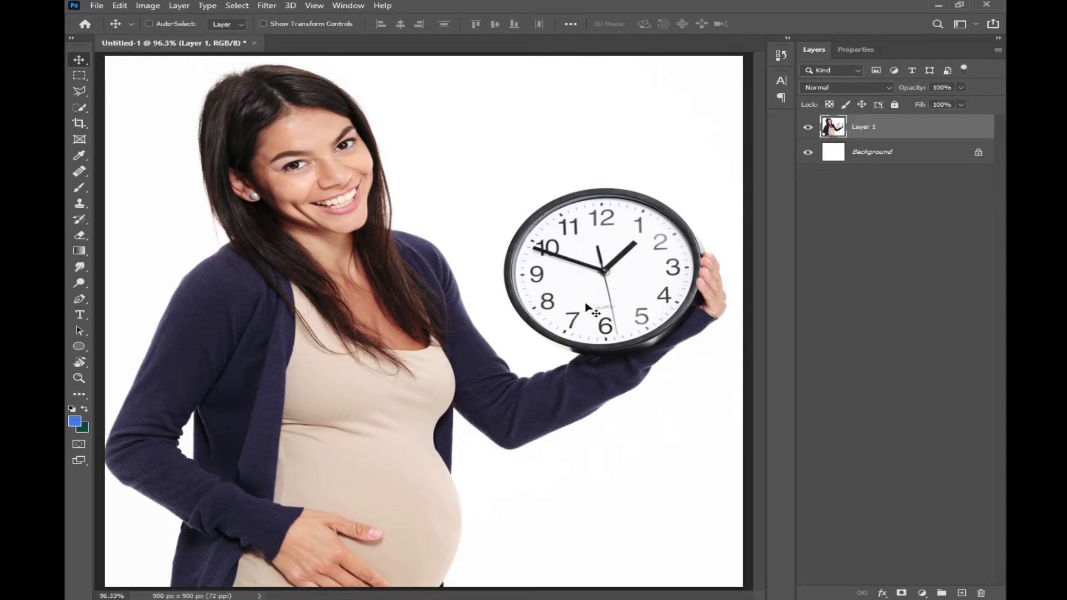
pyautogui.hotkey('ctrl', '+')
pyautogui.hotkey('ctrl', '+')
pyautogui.moveTo(489, 315); pyautogui.dragTo(178, 394)
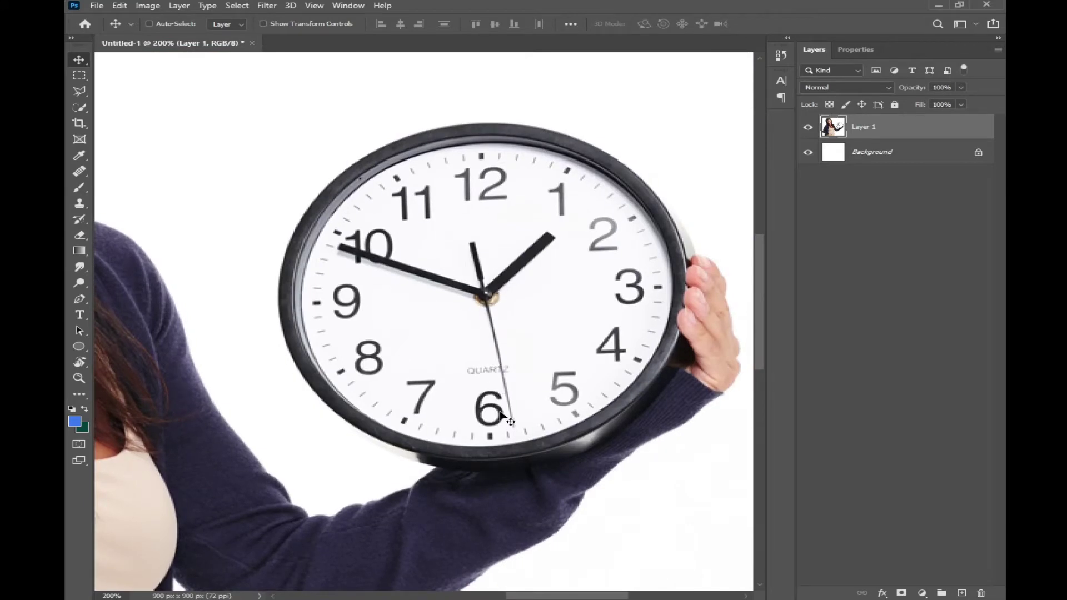
pyautogui.click(79, 301)
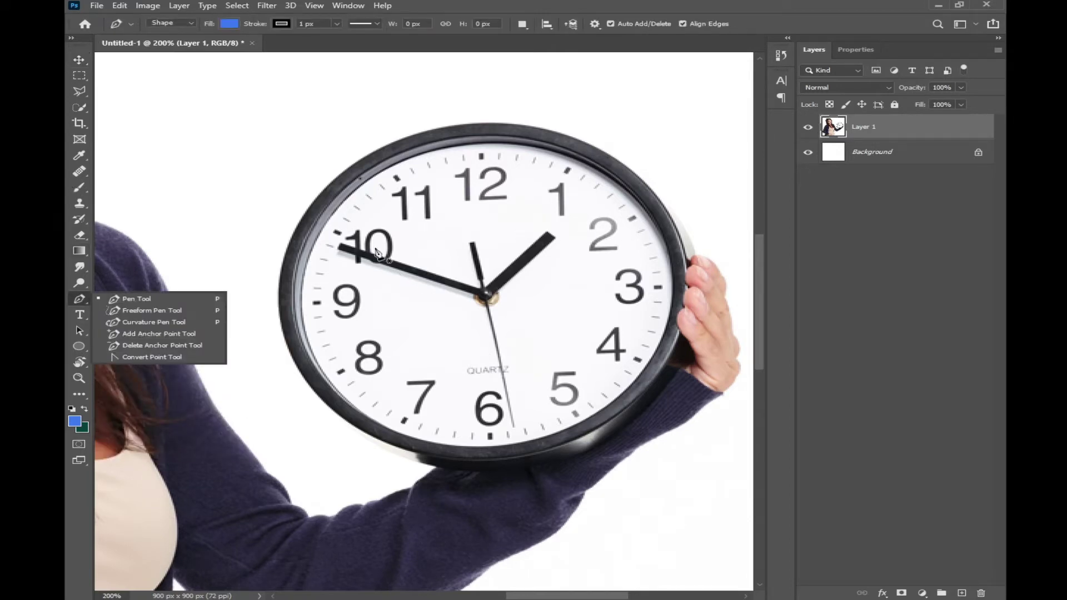
pyautogui.hotkey('ctrl', '+')
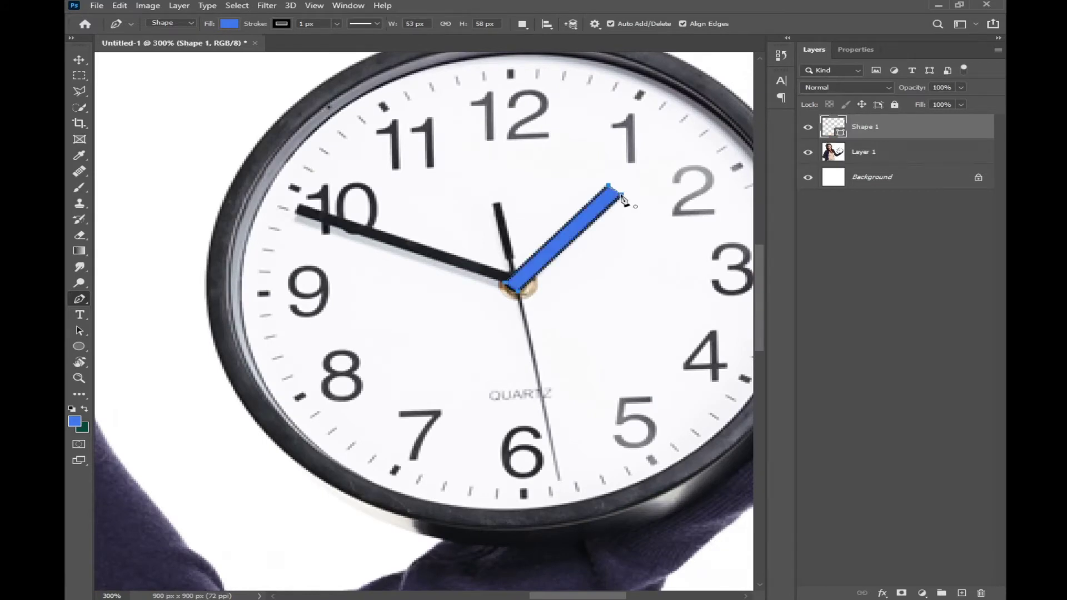
# - Set the traced hand shape's fill to black and remove its stroke
pyautogui.click(229, 23)
pyautogui.click(296, 88)
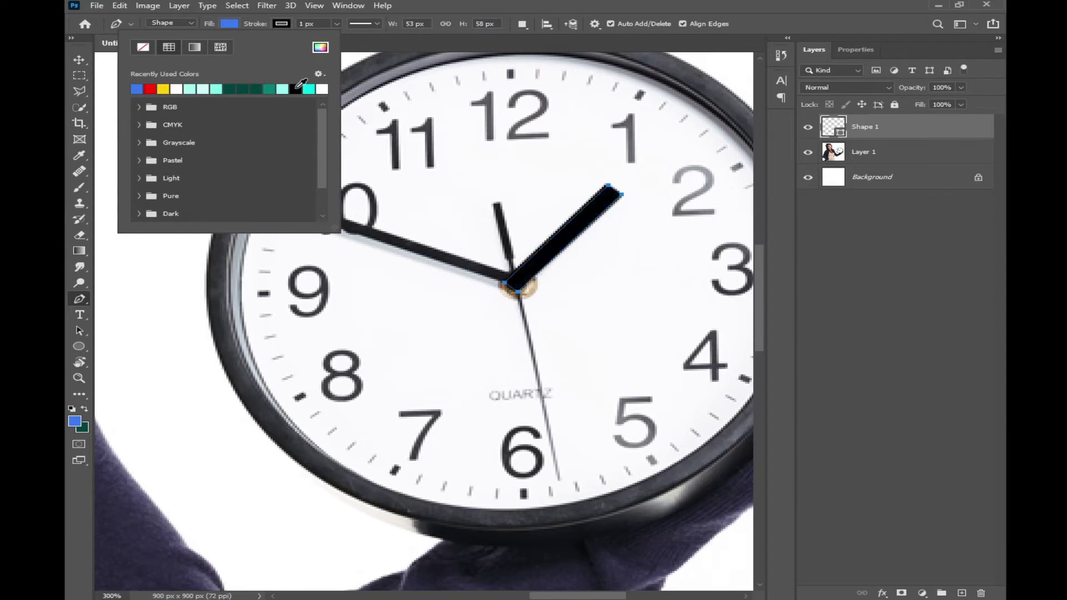
pyautogui.click(283, 23)
pyautogui.click(195, 48)
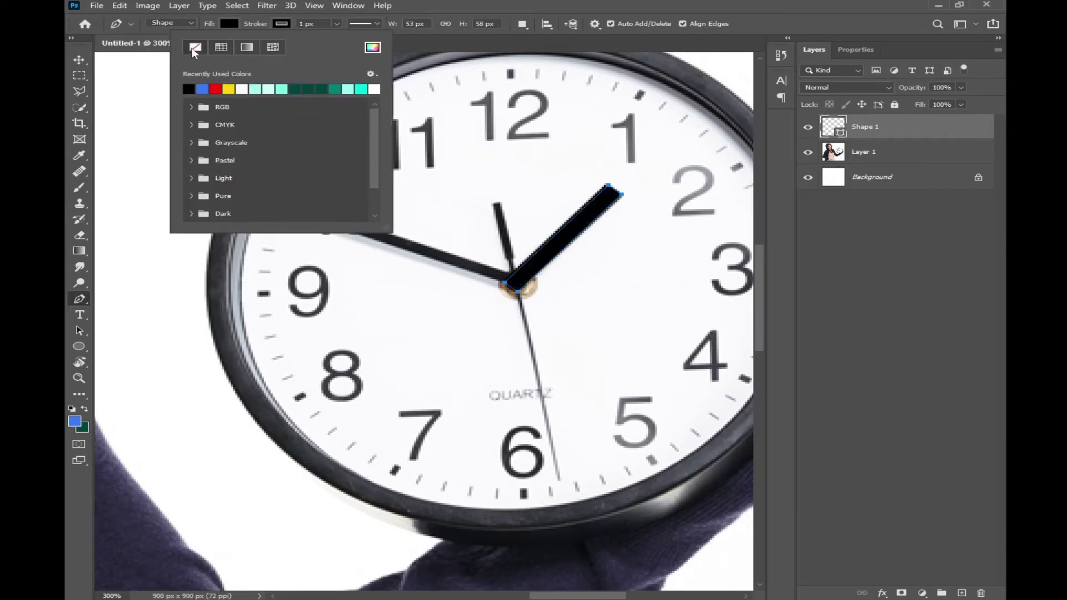
pyautogui.click(77, 60)
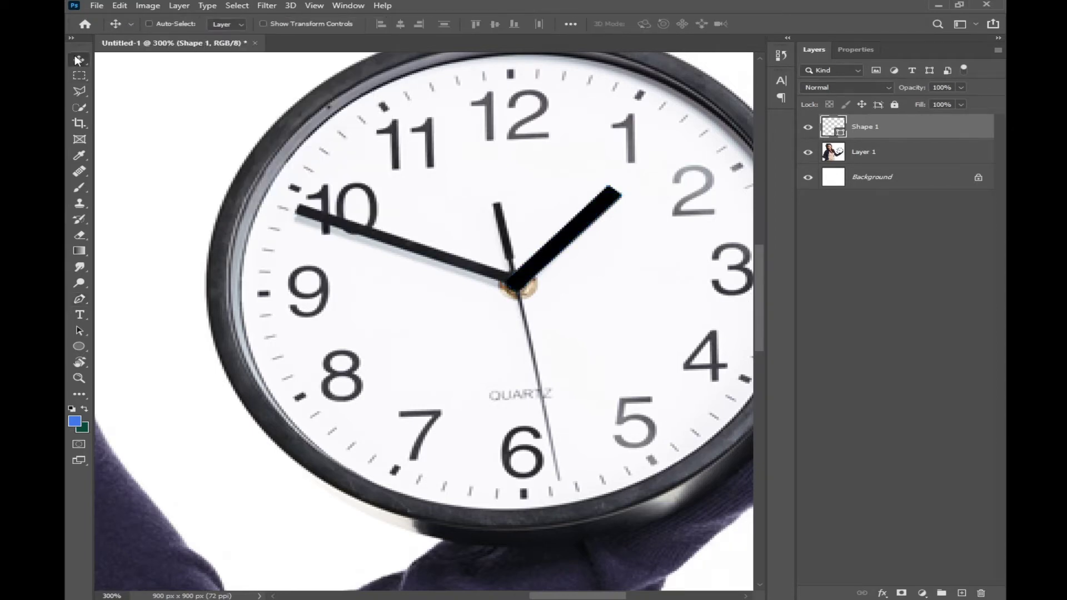
# - Trace the long clock hand pointing at 10 as a separate black Pen tool shape about 104 × 46 px
pyautogui.click(80, 299)
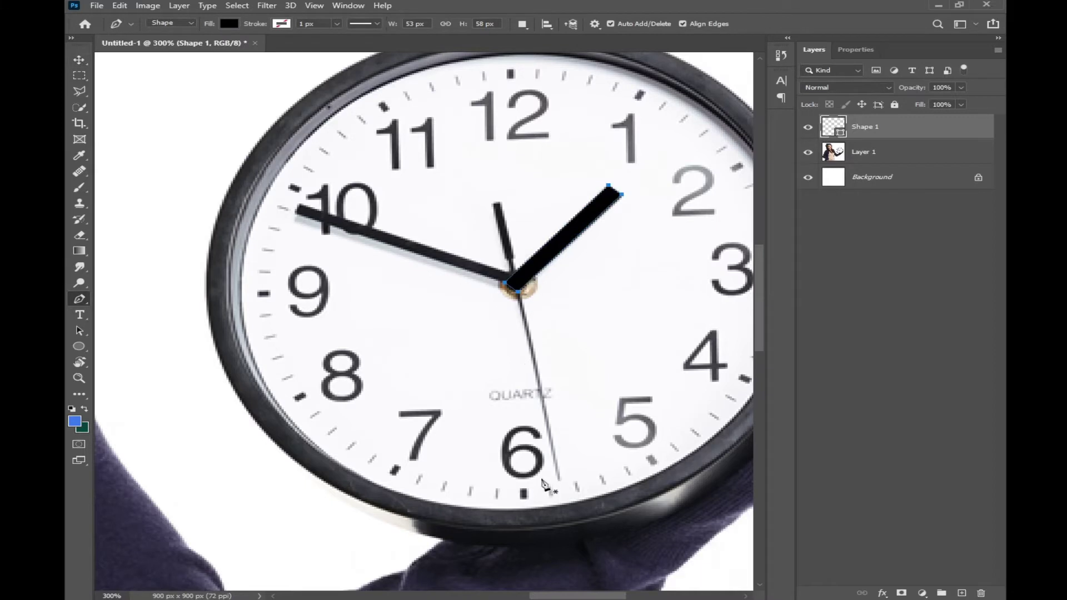
pyautogui.click(524, 278)
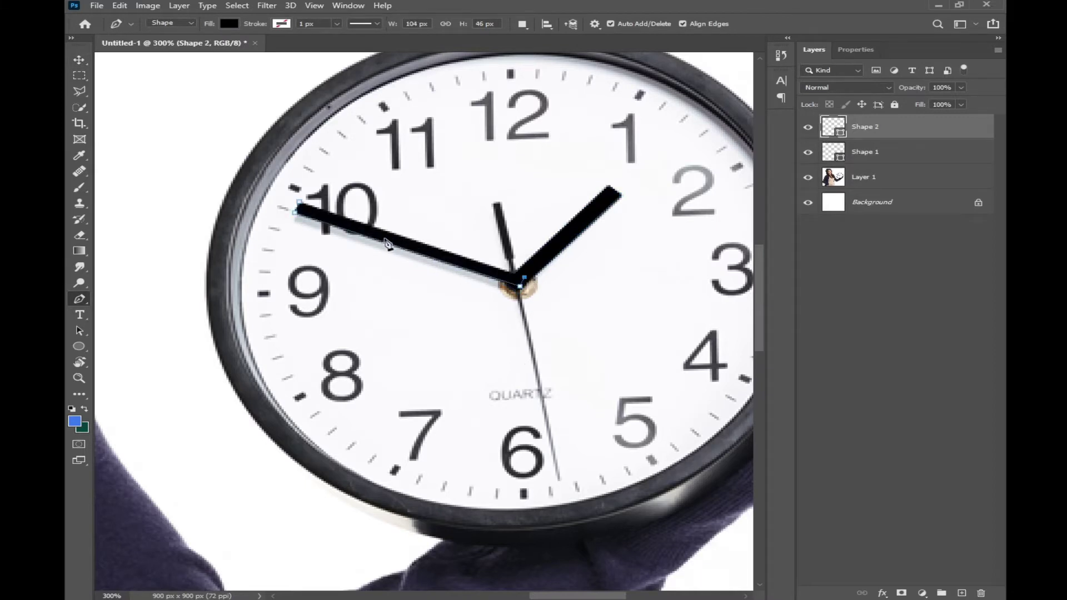
pyautogui.click(300, 205)
# - Trace the short tail of the second hand above the clock's centre as a black Pen tool shape about 7 × 32 px
pyautogui.click(500, 202)
pyautogui.click(516, 257)
pyautogui.click(507, 260)
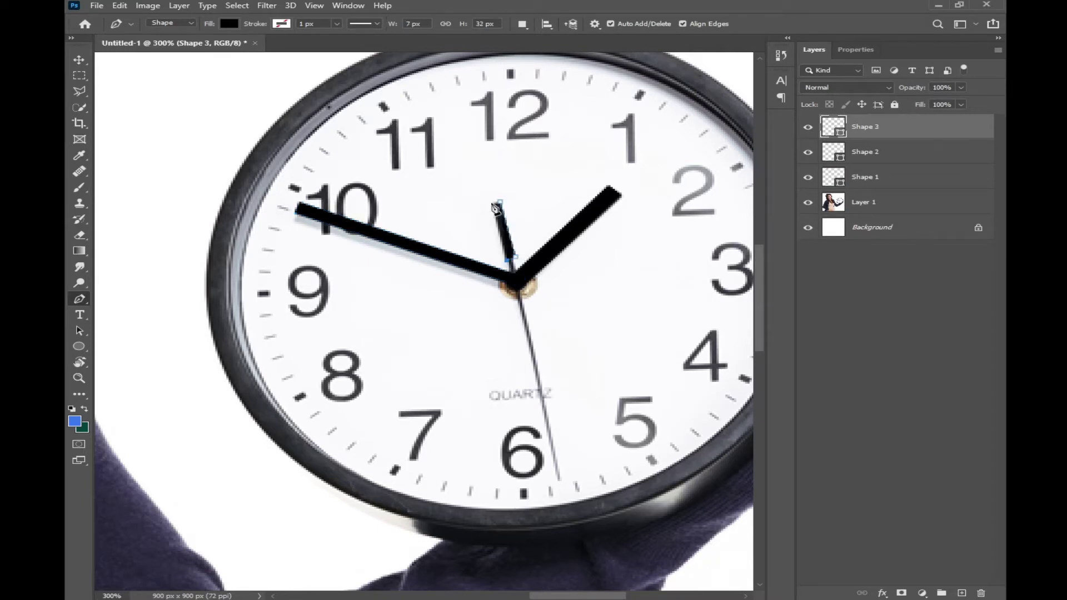
pyautogui.click(491, 203)
# - Trace the thin second hand pointing towards 6 as a black Pen tool line shape about 22 × 122 px
pyautogui.rightClick(80, 299)
pyautogui.click(137, 359)
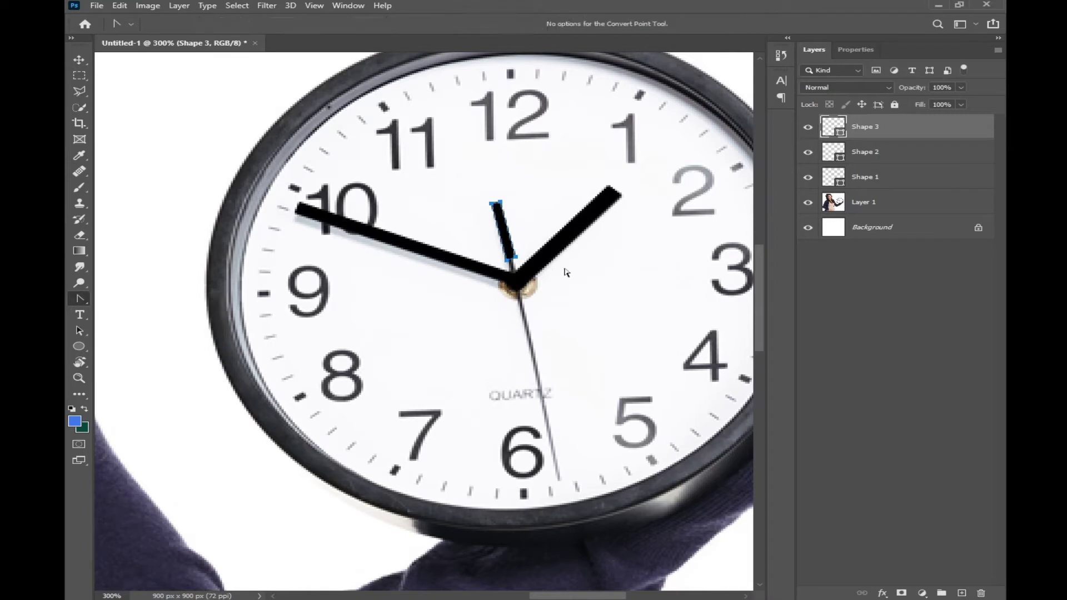
pyautogui.press('p')
pyautogui.click(558, 479)
pyautogui.click(512, 255)
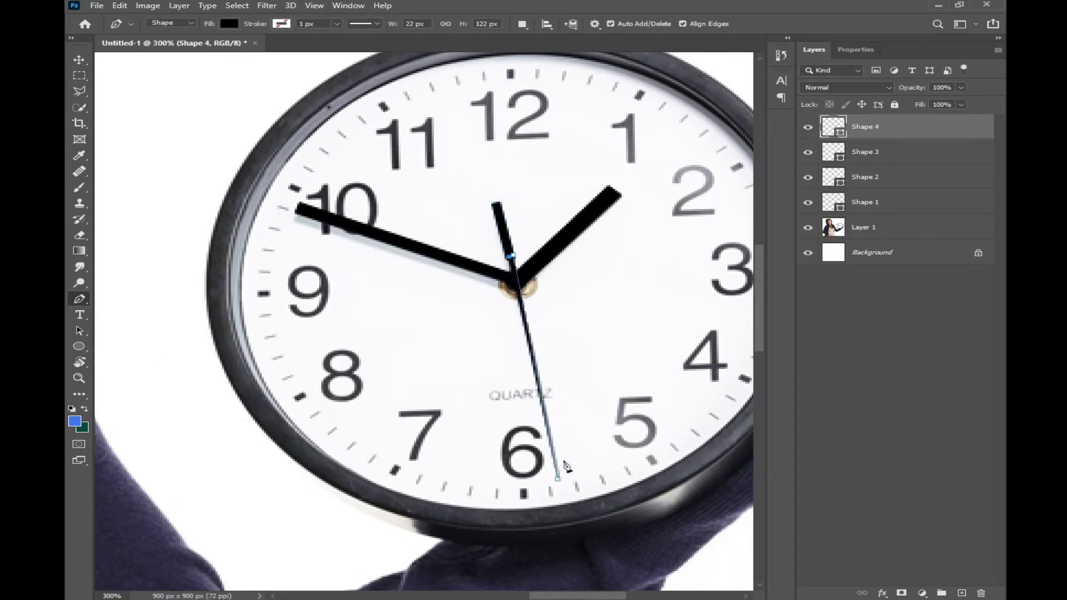
# - Merge the second hand's tail and thin line shapes into one layer and rename it animetion
pyautogui.click(875, 151)
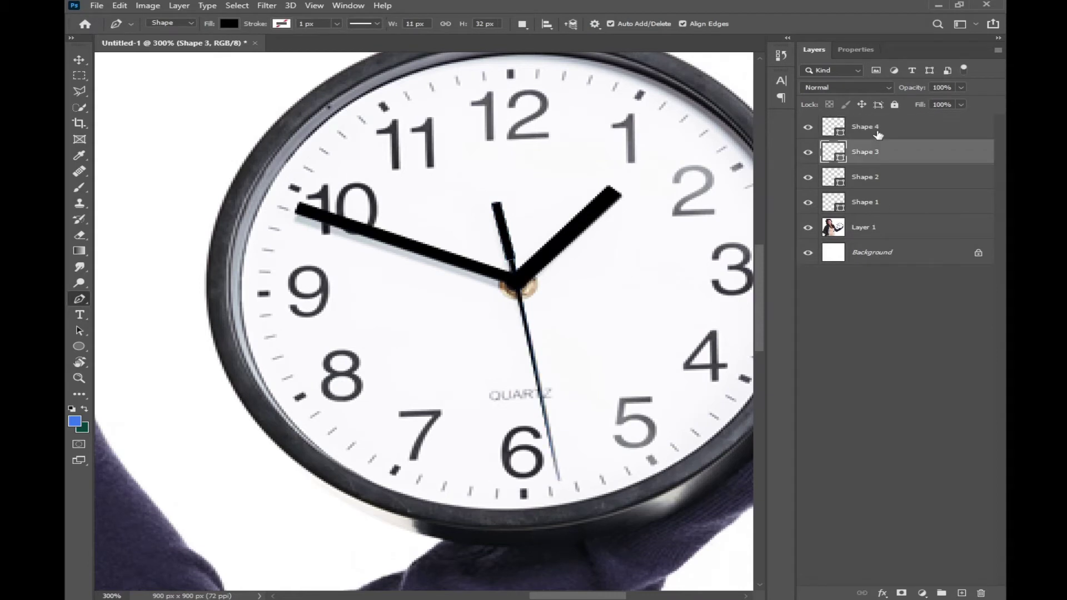
pyautogui.press('v')
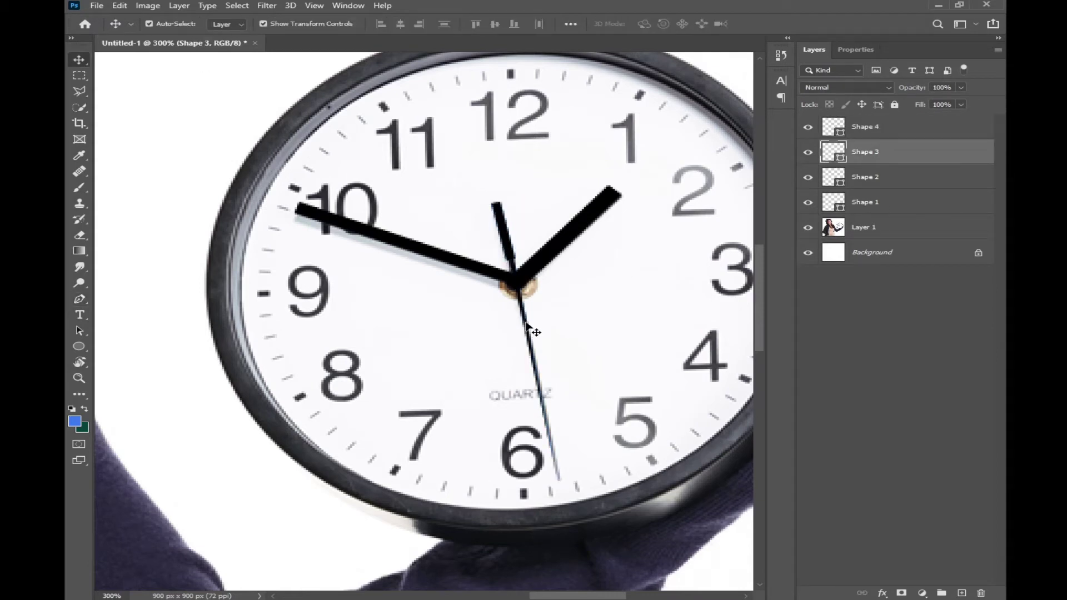
pyautogui.keyDown('shift'); pyautogui.click(528, 329); pyautogui.keyUp('shift')
pyautogui.hotkey('ctrl', 'e')
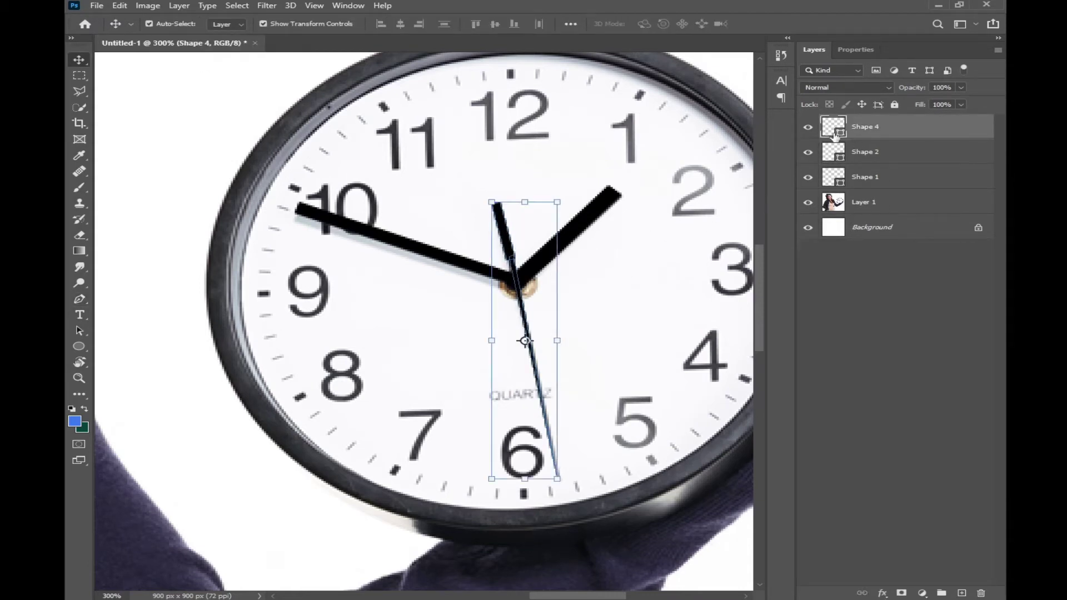
pyautogui.doubleClick(864, 126)
pyautogui.write('animetion')
pyautogui.press('Return')
# - Merge the hour and minute hand shapes into one layer and rename it عقارب
pyautogui.click(876, 153)
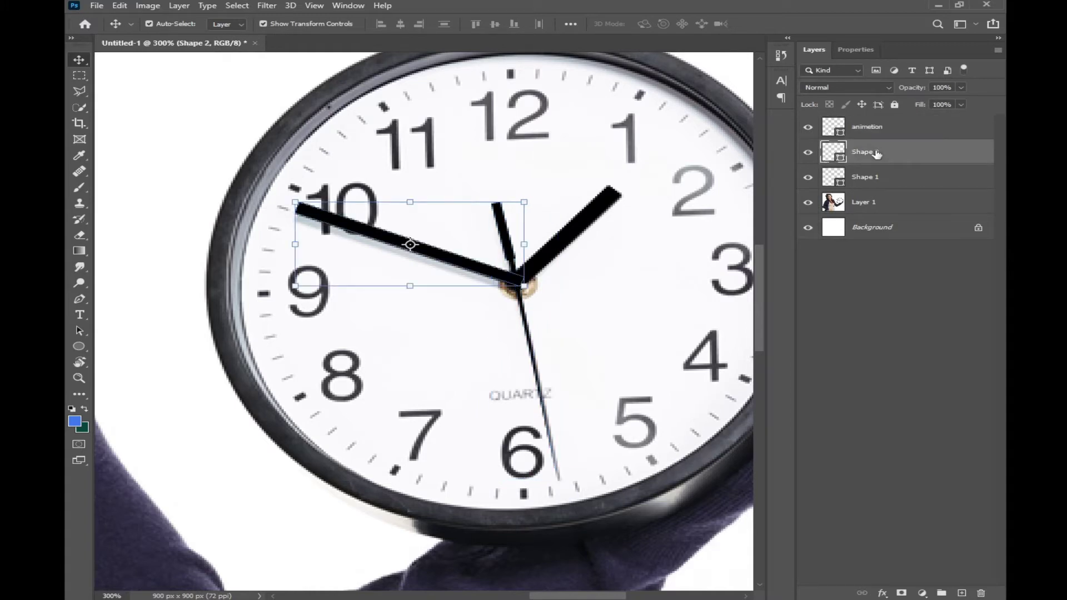
pyautogui.keyDown('shift'); pyautogui.click(878, 175); pyautogui.keyUp('shift')
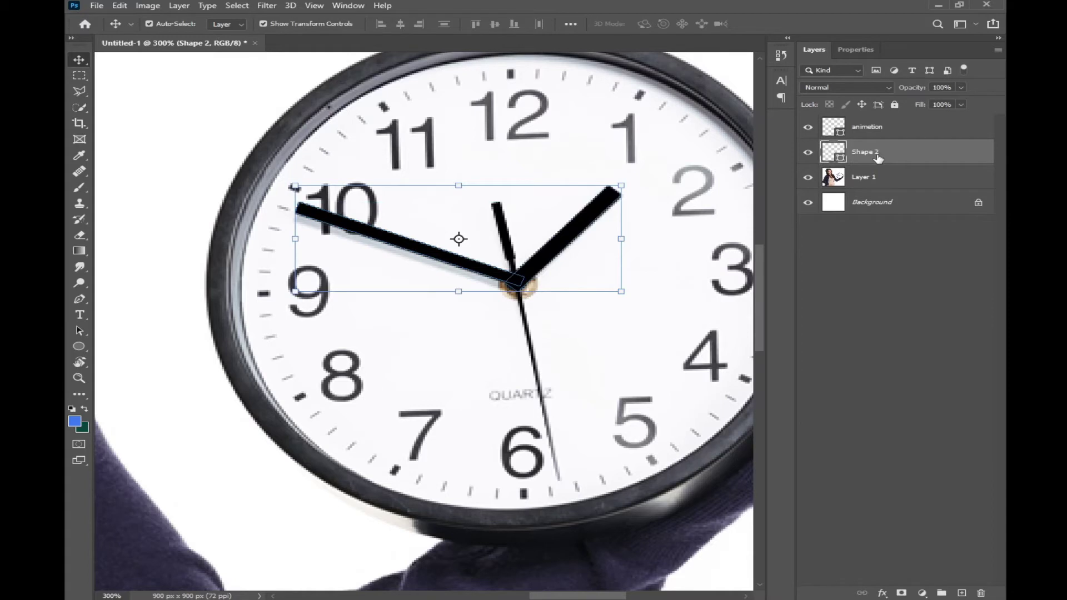
pyautogui.doubleClick(876, 155)
pyautogui.write('عقارب')
pyautogui.press('Return')
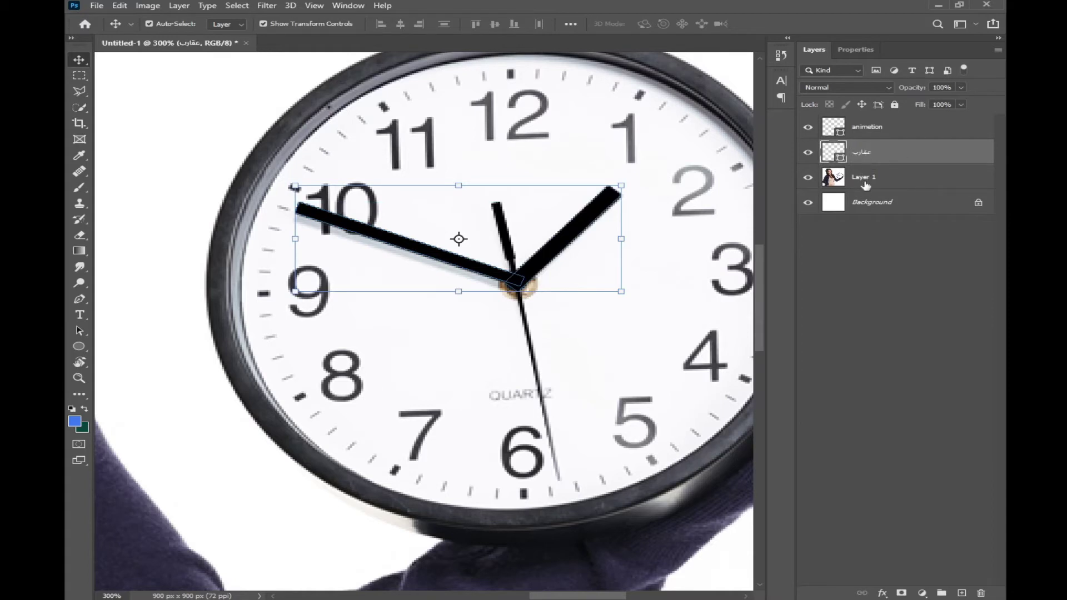
# - Merge the clock photo layer down into the Background layer
pyautogui.click(868, 183)
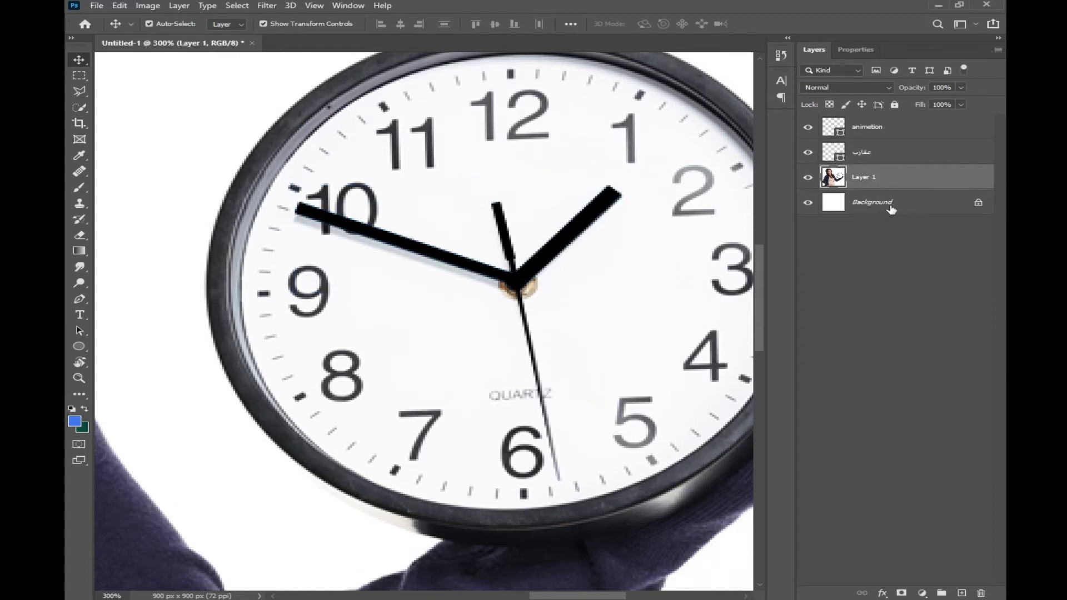
pyautogui.click(893, 205)
pyautogui.hotkey('ctrl', 'e')
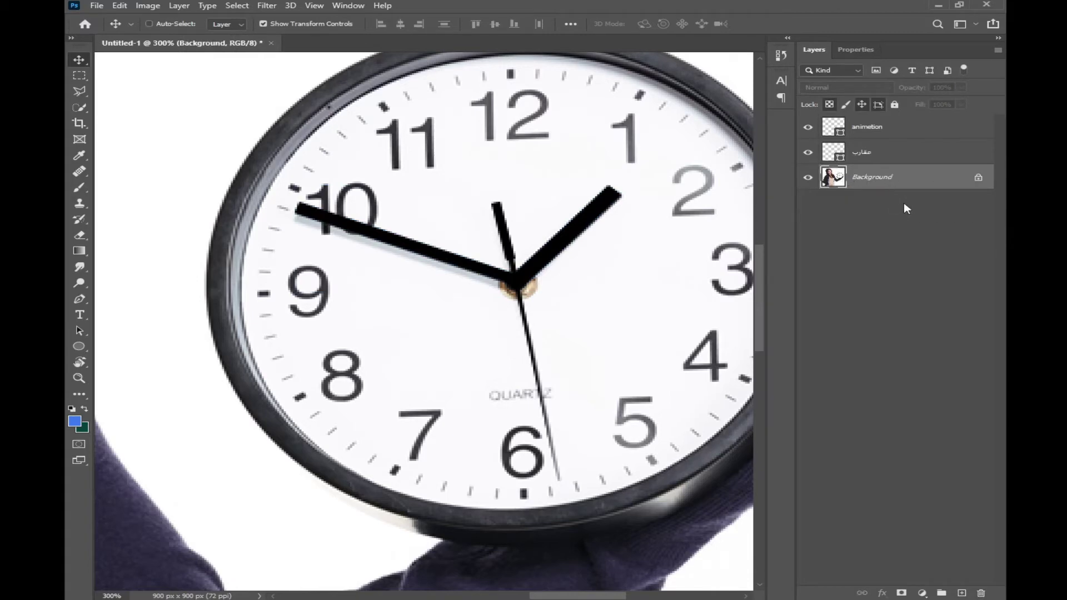
pyautogui.hotkey('ctrl', '0')
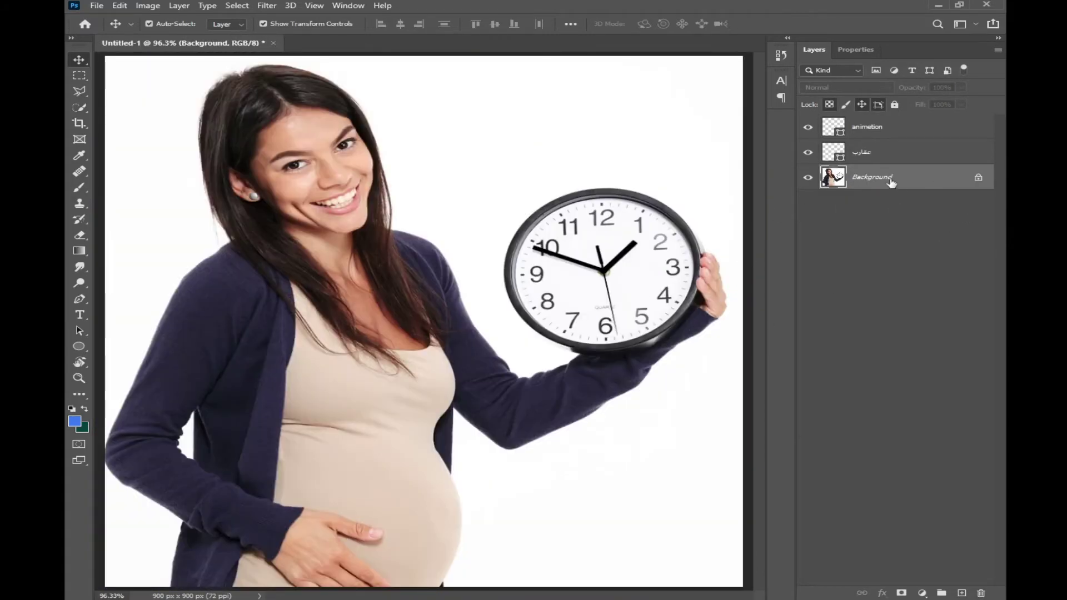
# - Review the layers and compare the photo's clock hands with the traced hand layers hidden and shown
pyautogui.click(876, 136)
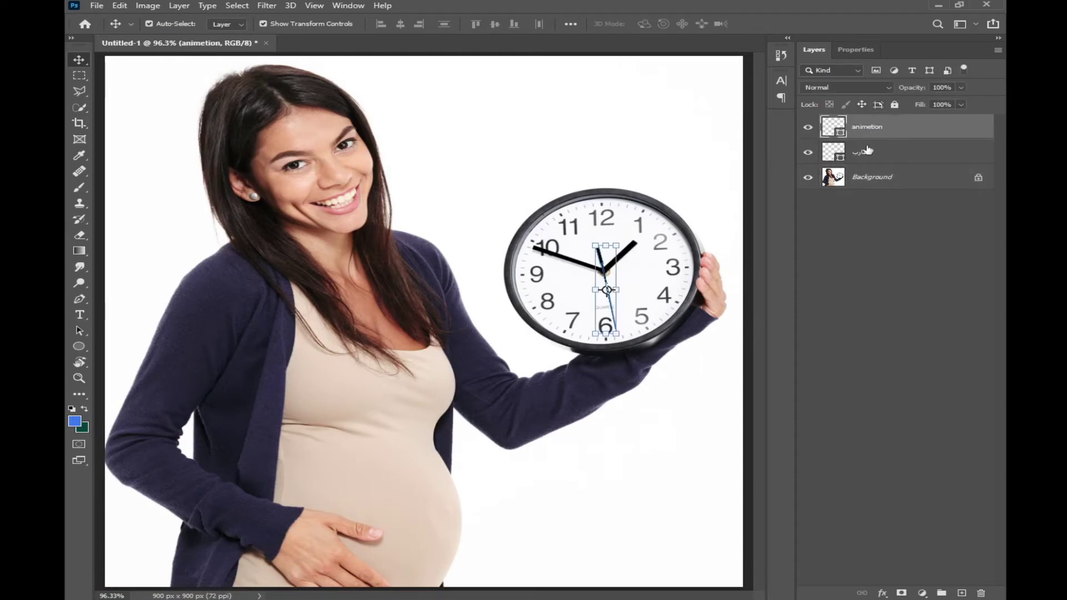
pyautogui.click(864, 156)
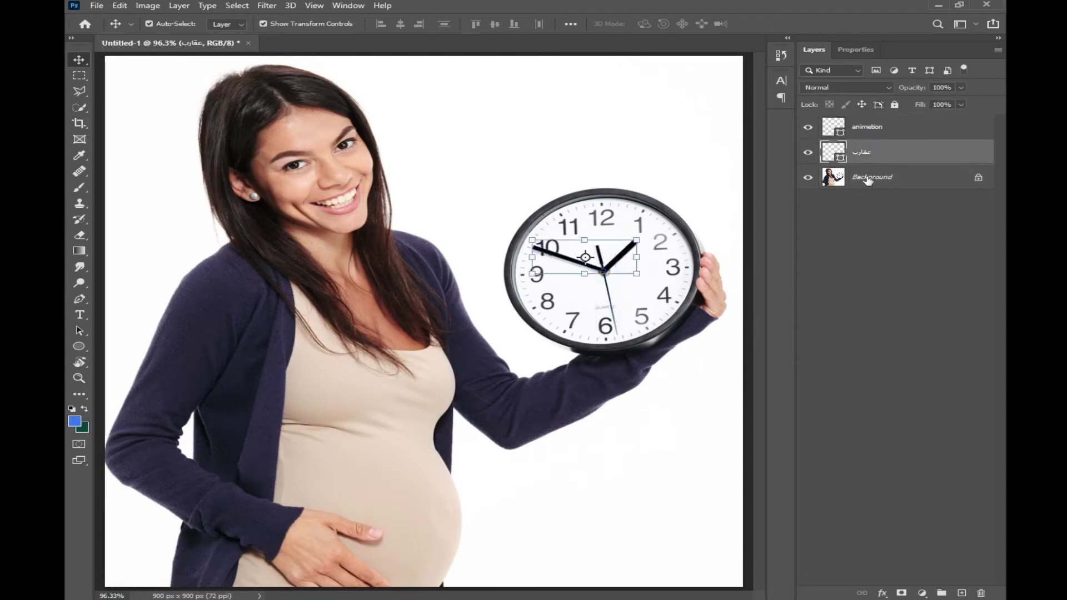
pyautogui.click(868, 179)
pyautogui.click(883, 157)
pyautogui.click(865, 137)
pyautogui.click(808, 127)
pyautogui.click(808, 152)
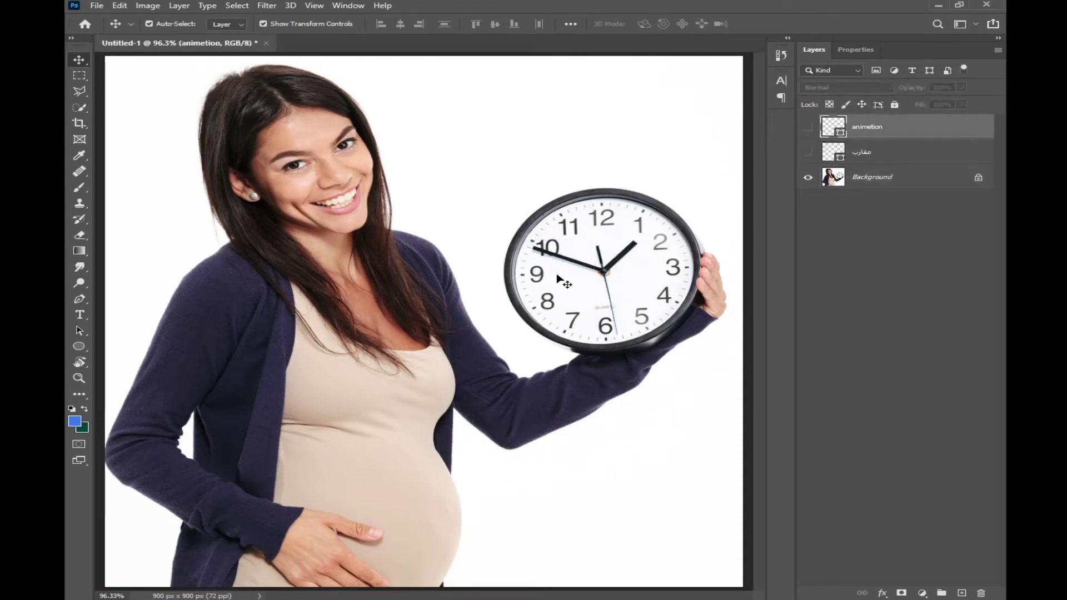
pyautogui.hotkey('ctrl', '+')
pyautogui.hotkey('ctrl', '+')
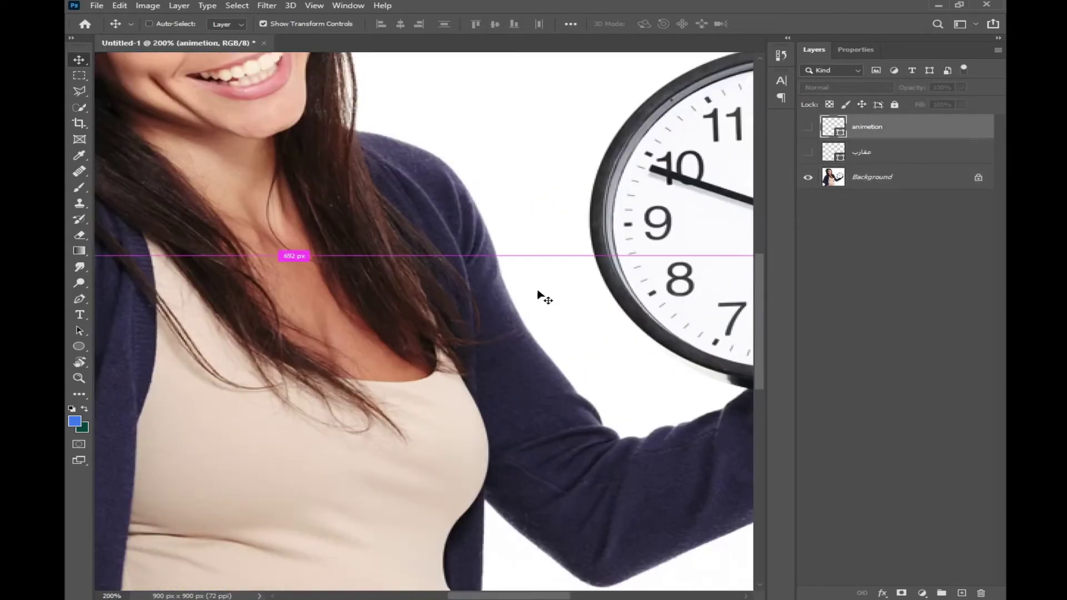
pyautogui.moveTo(405, 286); pyautogui.dragTo(278, 323)
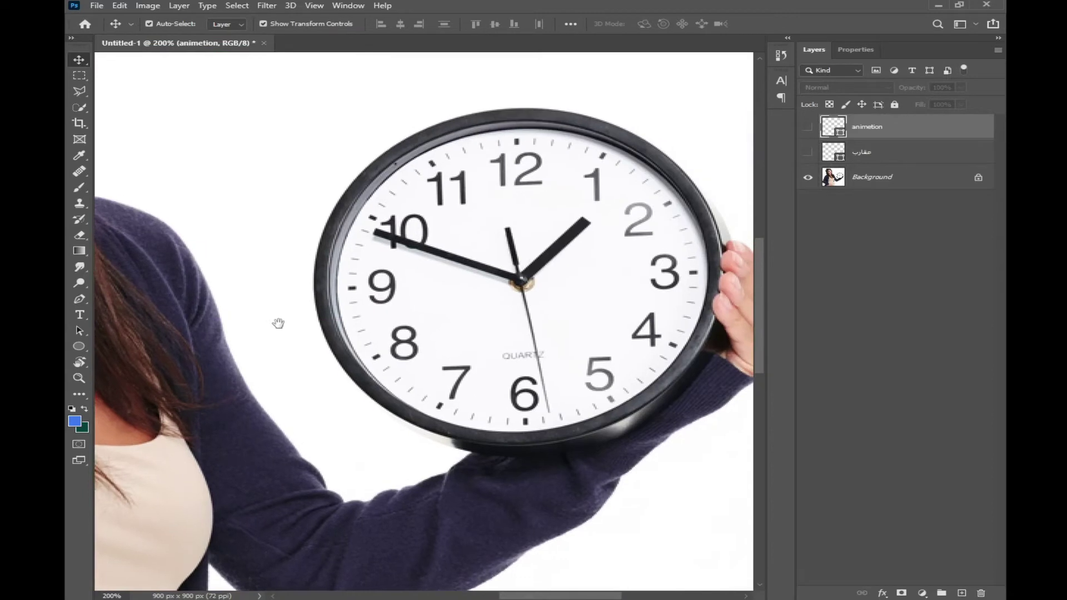
pyautogui.click(808, 126)
pyautogui.click(808, 152)
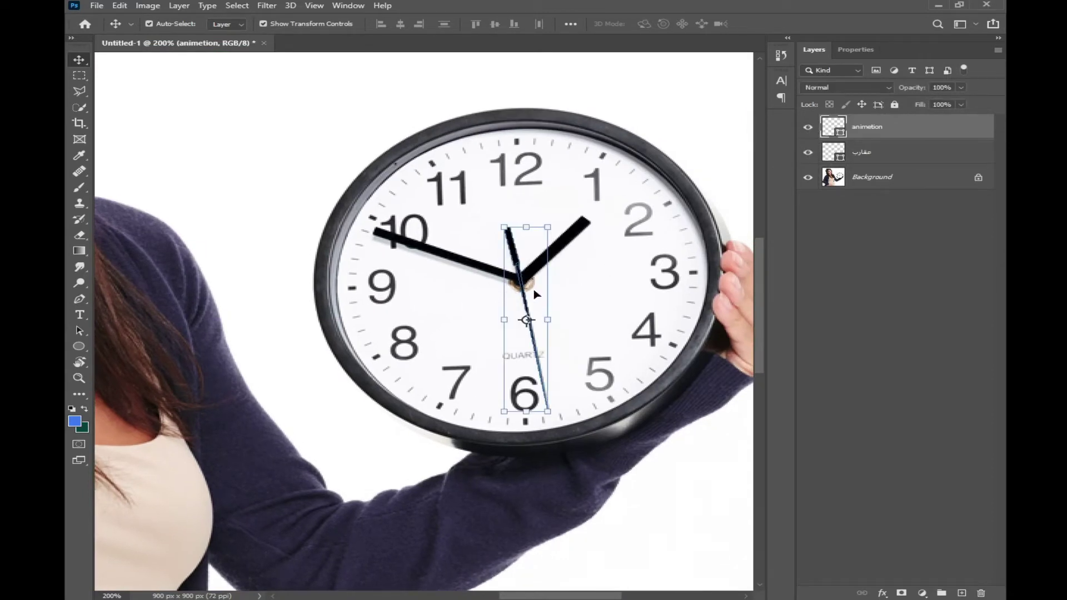
# - Hide both hand layers and draw an ellipse about 15 × 16 px over the clock's centre hub
pyautogui.moveTo(808, 126); pyautogui.dragTo(808, 152)
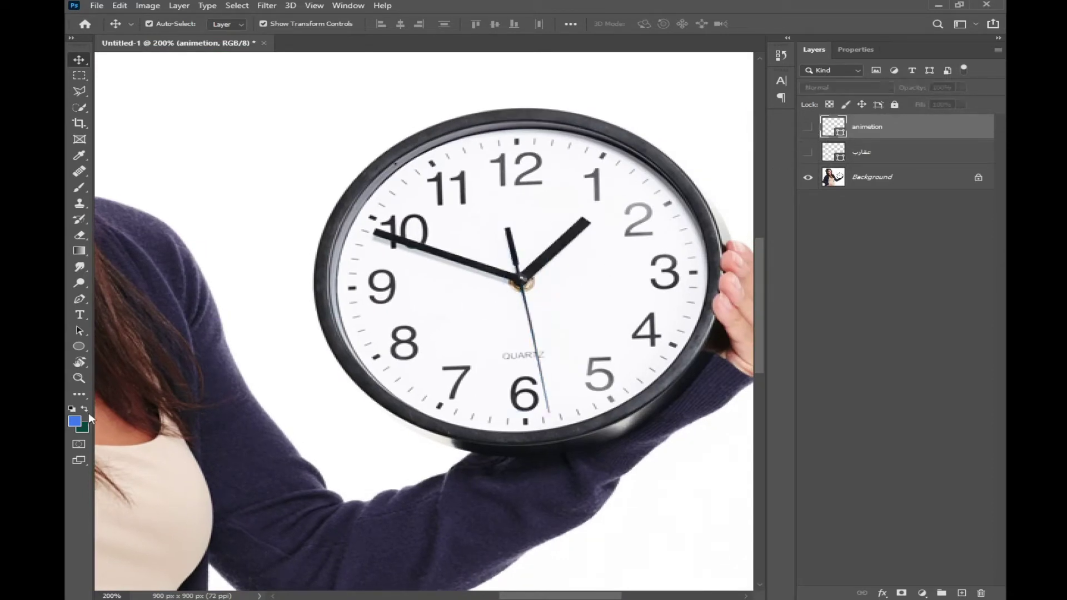
pyautogui.click(81, 347)
pyautogui.click(164, 360)
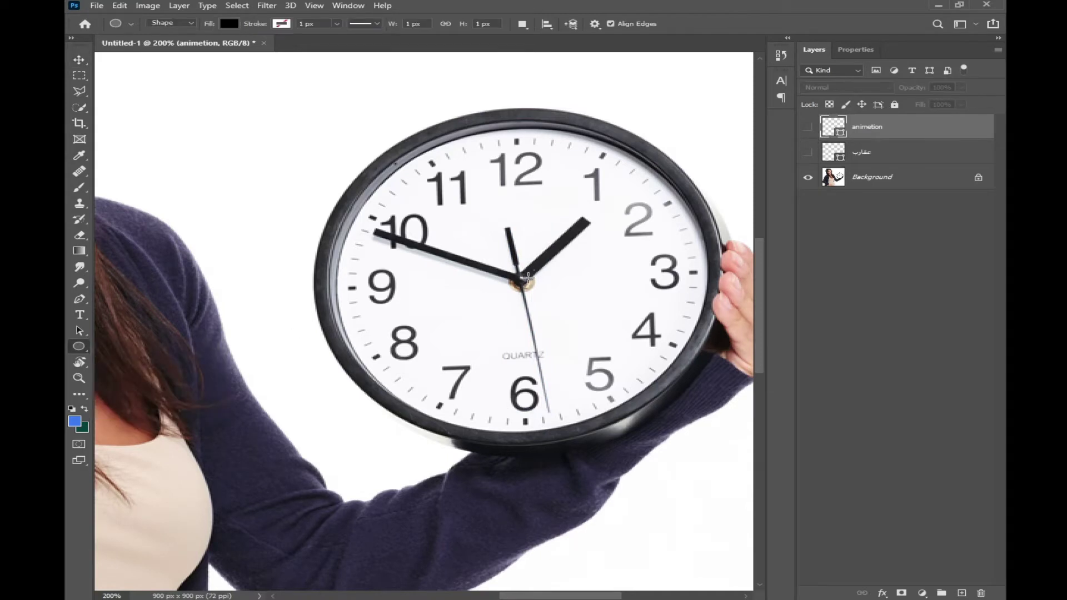
pyautogui.moveTo(527, 276); pyautogui.dragTo(511, 295)
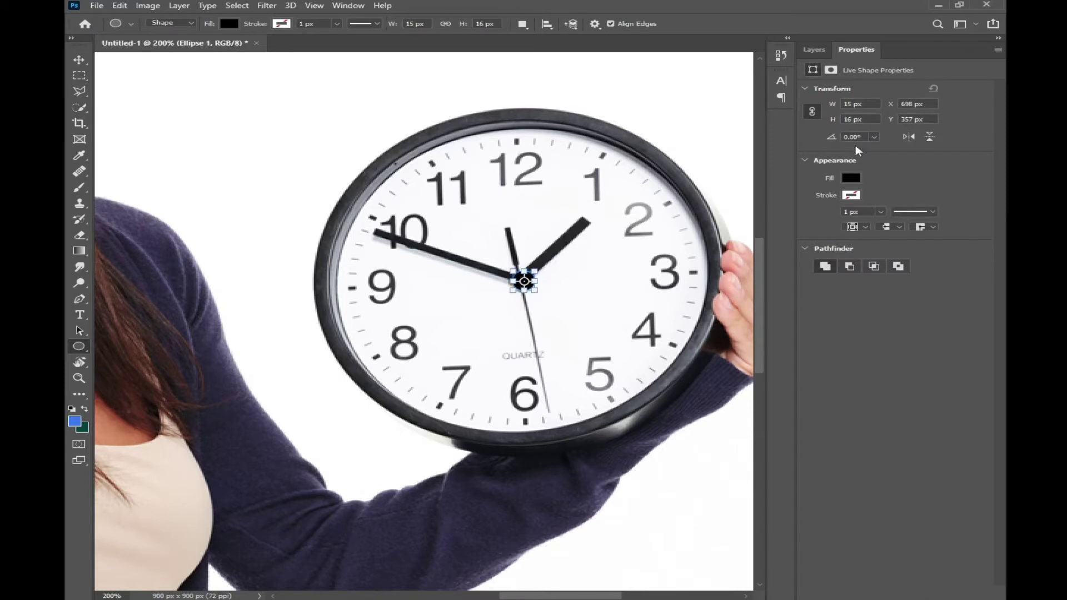
# - Fill the hub ellipse with yellow and place its layer beneath the visible hand layers
pyautogui.click(850, 178)
pyautogui.click(853, 241)
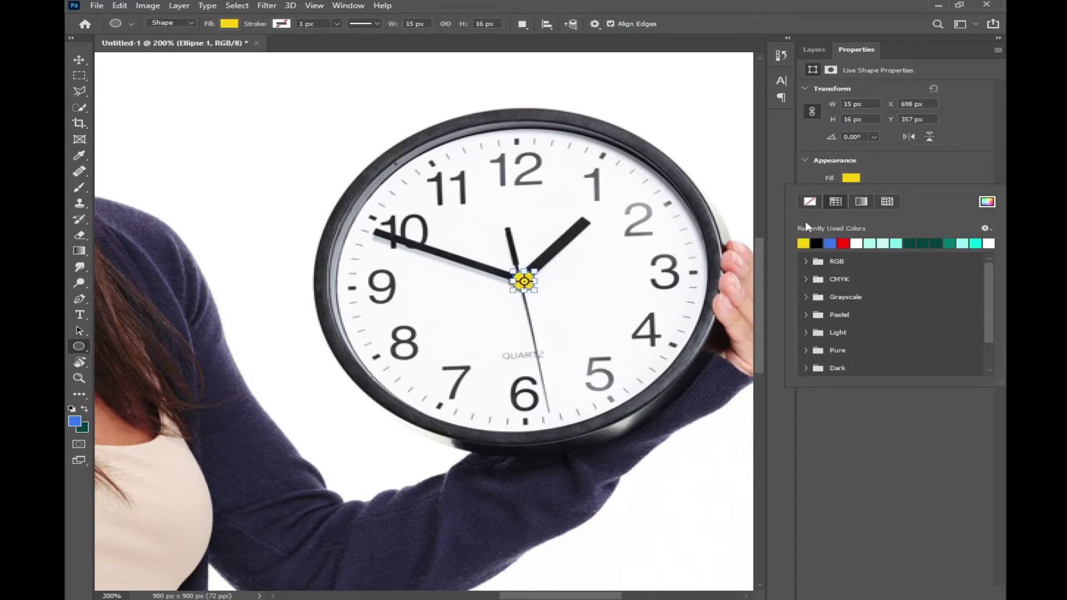
pyautogui.press('v')
pyautogui.click(812, 49)
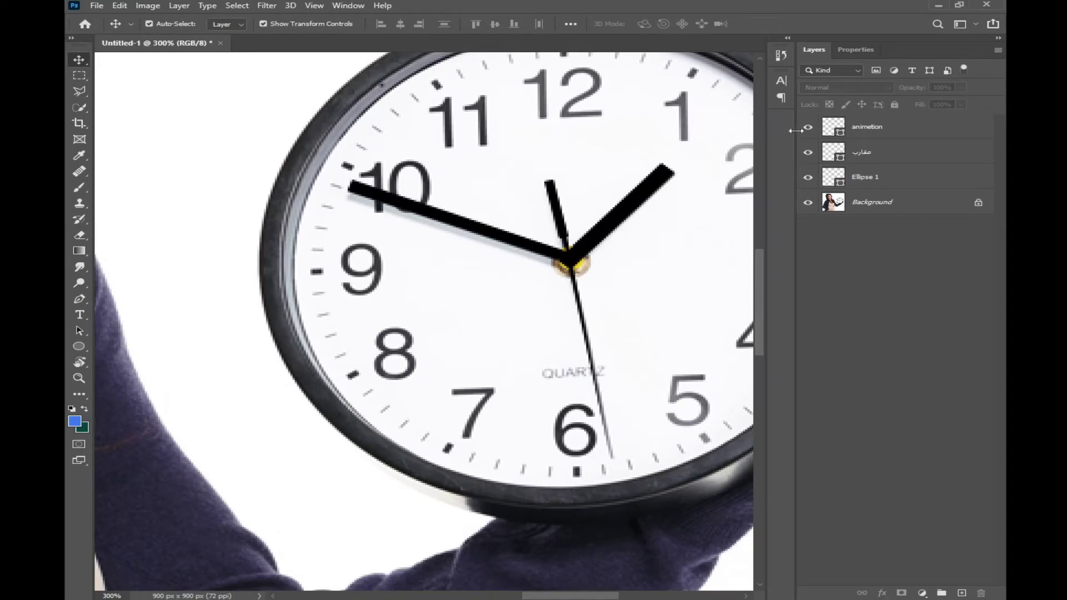
# - Hide the three shape layers and set the foreground colour to #fbfbfd, sampled from the clock face
pyautogui.moveTo(808, 127); pyautogui.dragTo(808, 178)
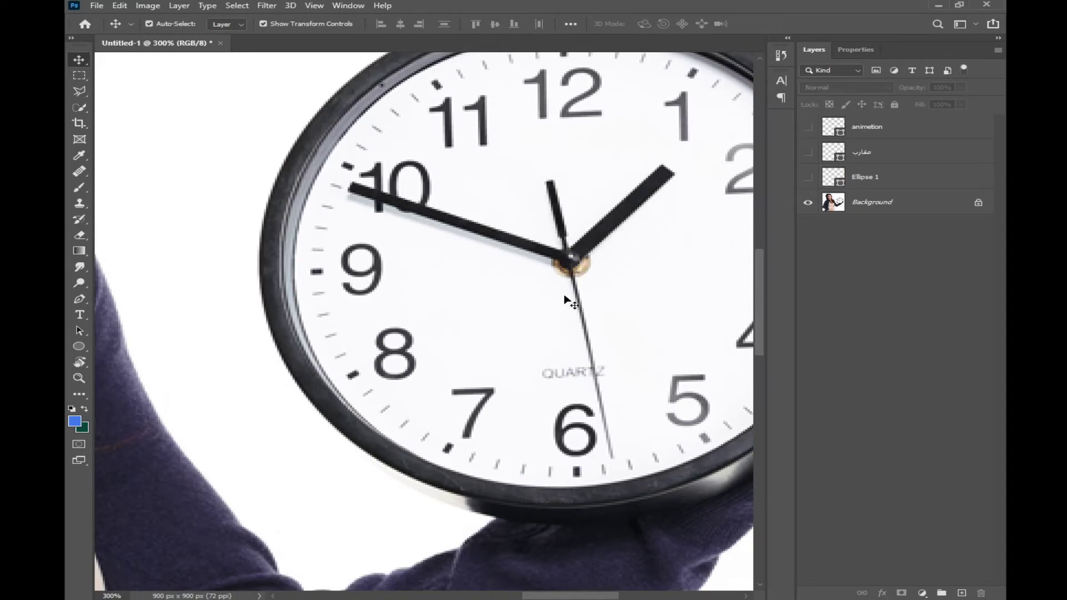
pyautogui.click(75, 421)
pyautogui.click(451, 306)
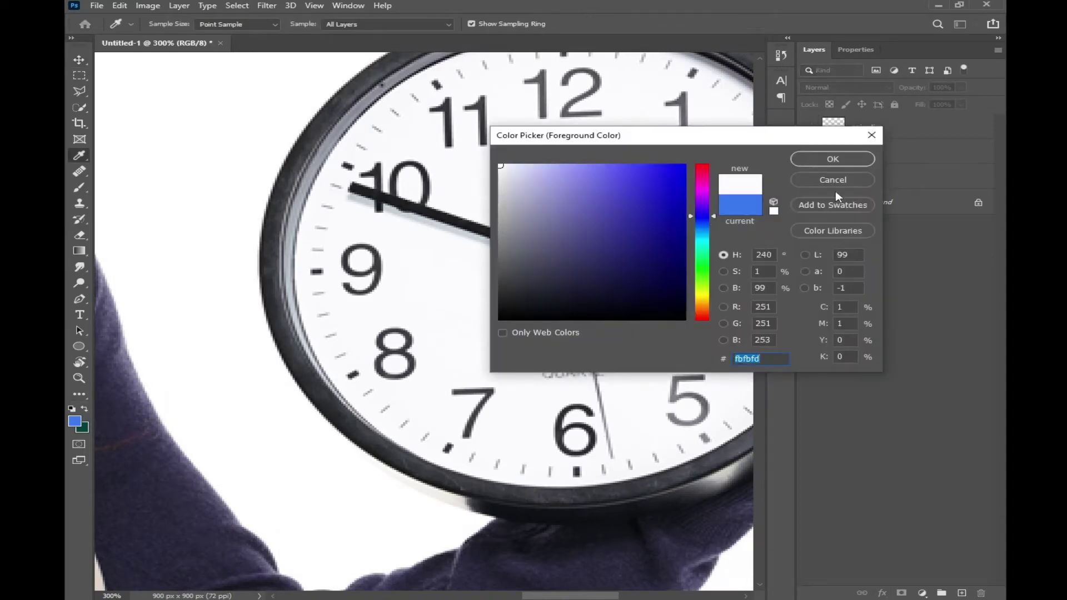
pyautogui.click(823, 155)
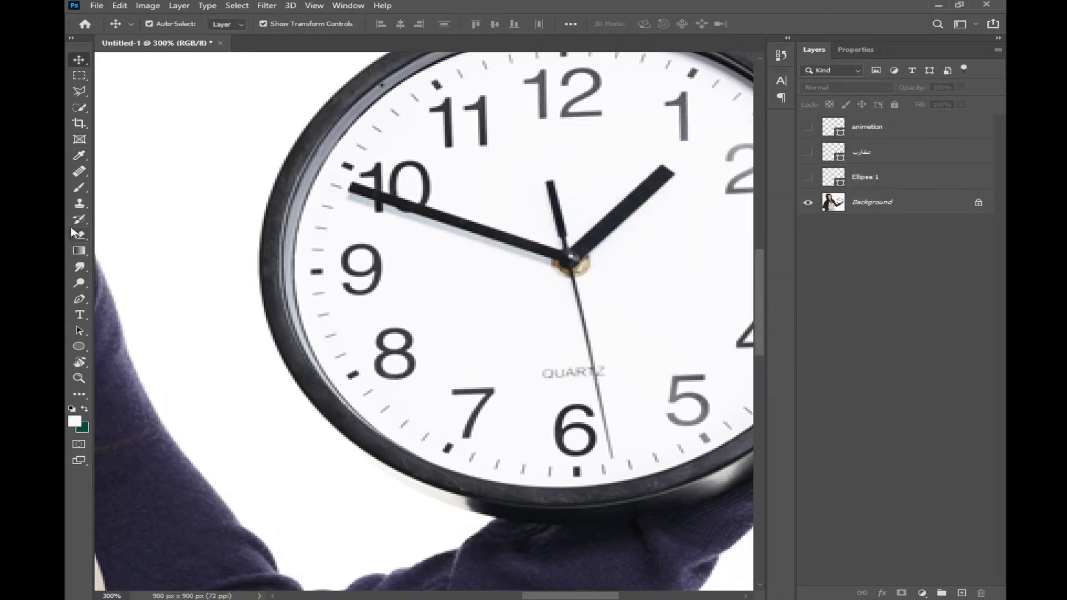
# - Set up a hard round Brush at 10 px for painting on the Background layer
pyautogui.click(83, 193)
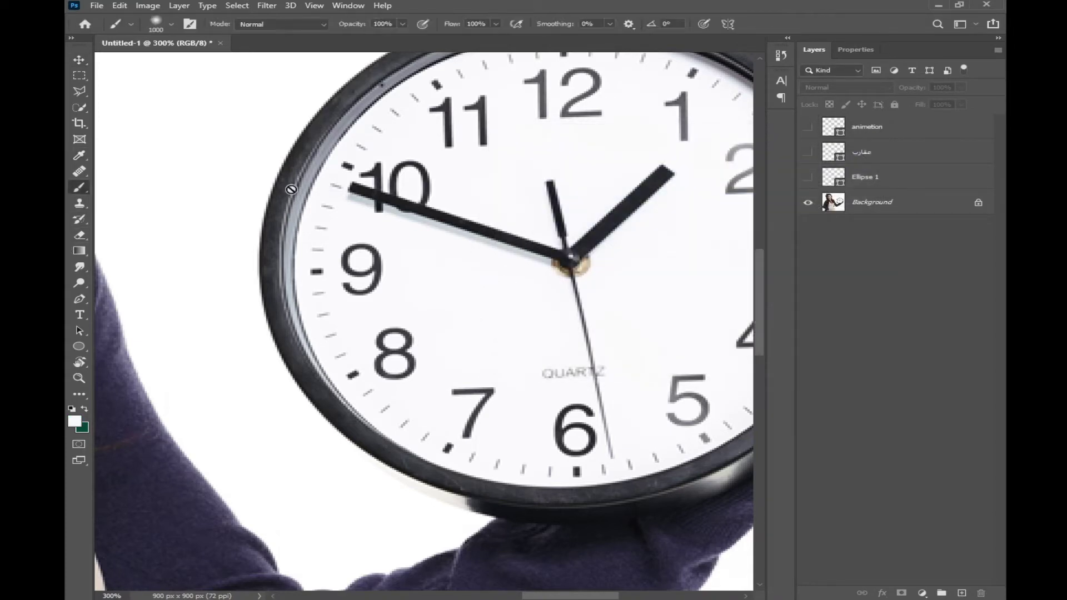
pyautogui.rightClick(303, 225)
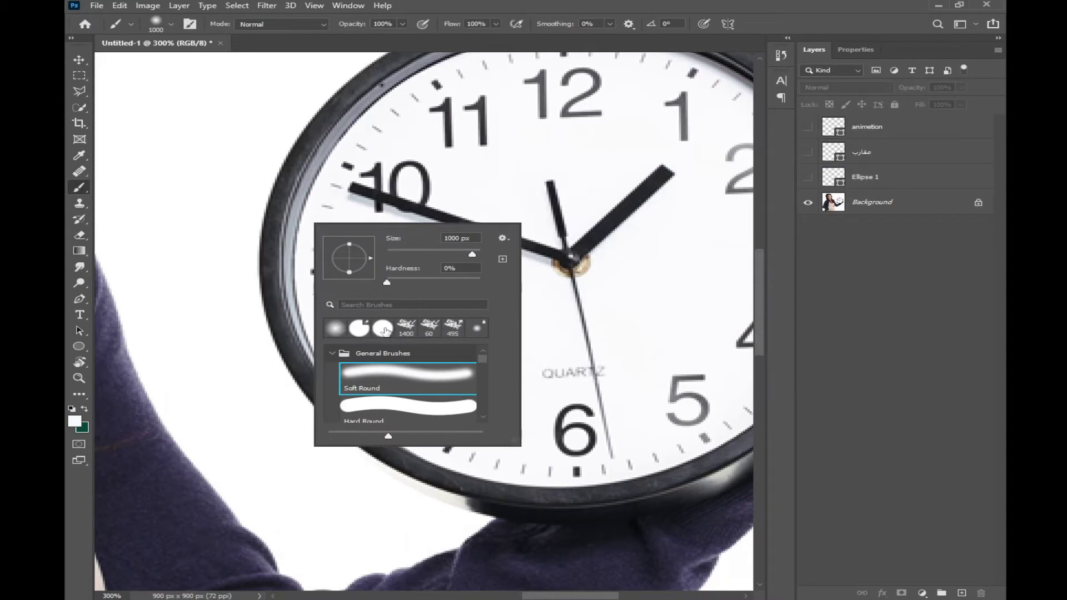
pyautogui.click(382, 328)
pyautogui.click(872, 203)
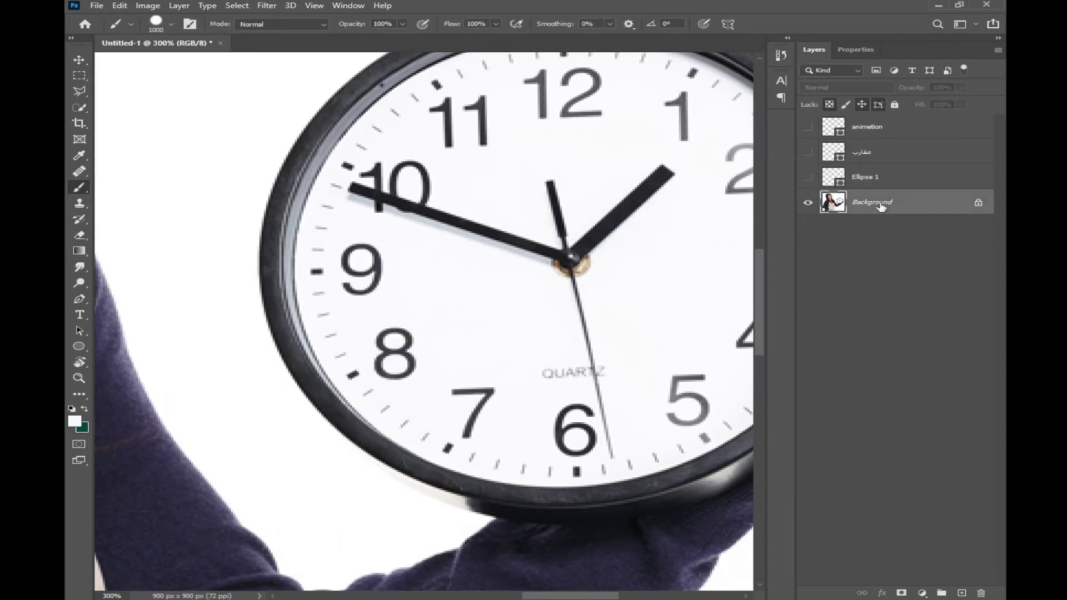
pyautogui.press('[')
pyautogui.press('[')
pyautogui.press('[')
pyautogui.press('[')
pyautogui.press('[')
pyautogui.press('[')
pyautogui.press('[')
pyautogui.press('[')
pyautogui.press('[')
pyautogui.press('[')
pyautogui.press('[')
pyautogui.press('[')
pyautogui.press('[')
pyautogui.press('[')
pyautogui.press('[')
pyautogui.press('[')
pyautogui.press('[')
pyautogui.press('[')
pyautogui.press('[')
pyautogui.press('[')
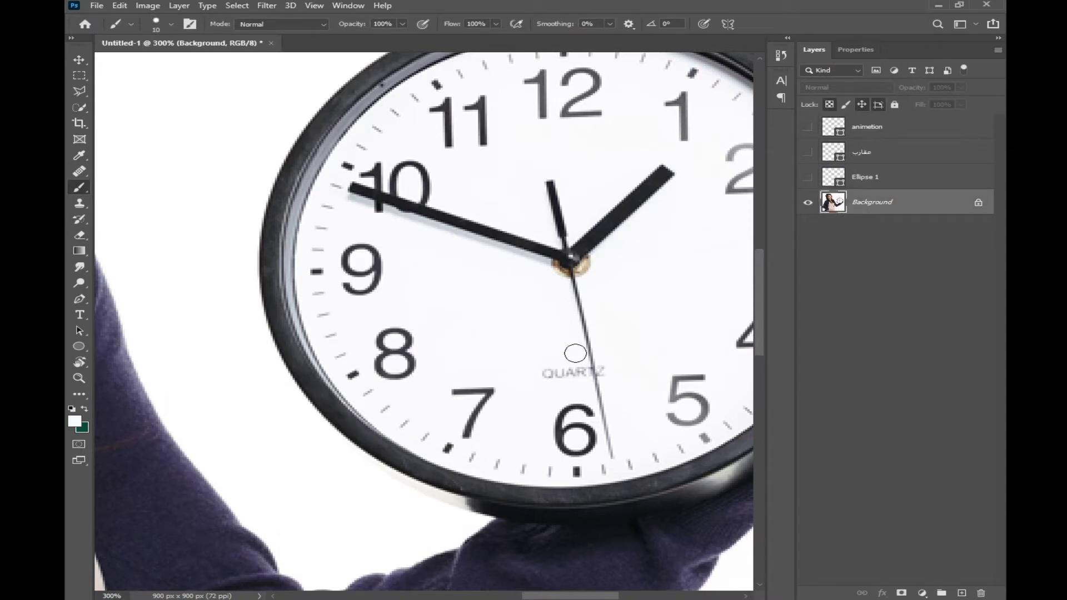
# - Paint over the photo's original clock hands and the numeral 10 on the Background, using a Brush size up to 30 px
pyautogui.moveTo(608, 385)
pyautogui.mouseDown()
pyautogui.moveTo(572, 372)
pyautogui.moveTo(555, 246)
pyautogui.moveTo(546, 270)
pyautogui.moveTo(592, 248)
pyautogui.moveTo(650, 180)
pyautogui.mouseUp()
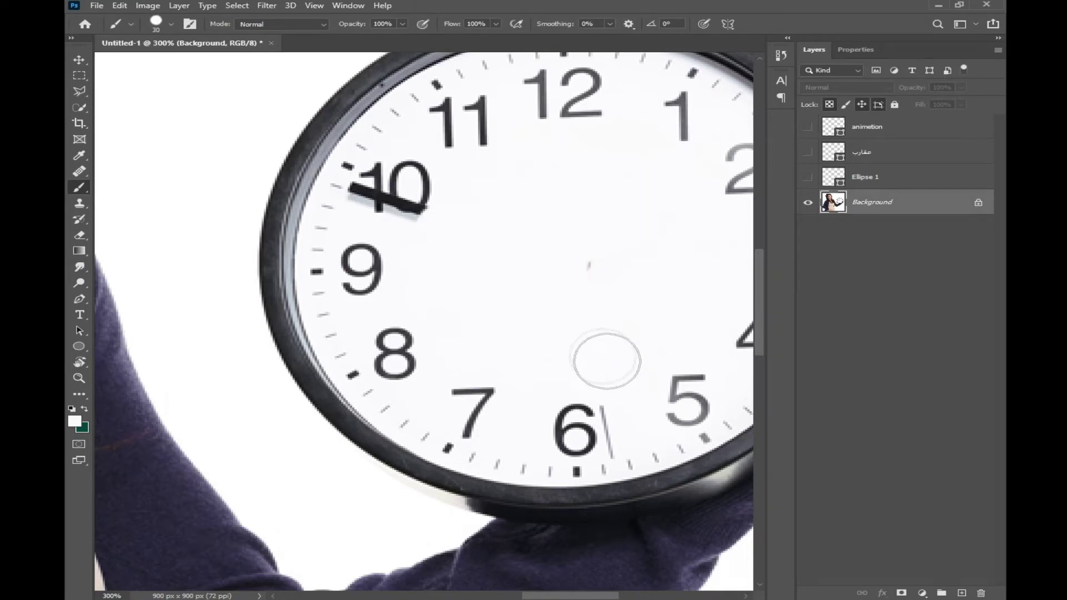
pyautogui.moveTo(424, 221)
pyautogui.mouseDown()
pyautogui.moveTo(414, 184)
pyautogui.moveTo(386, 189)
pyautogui.moveTo(379, 205)
pyautogui.mouseUp()
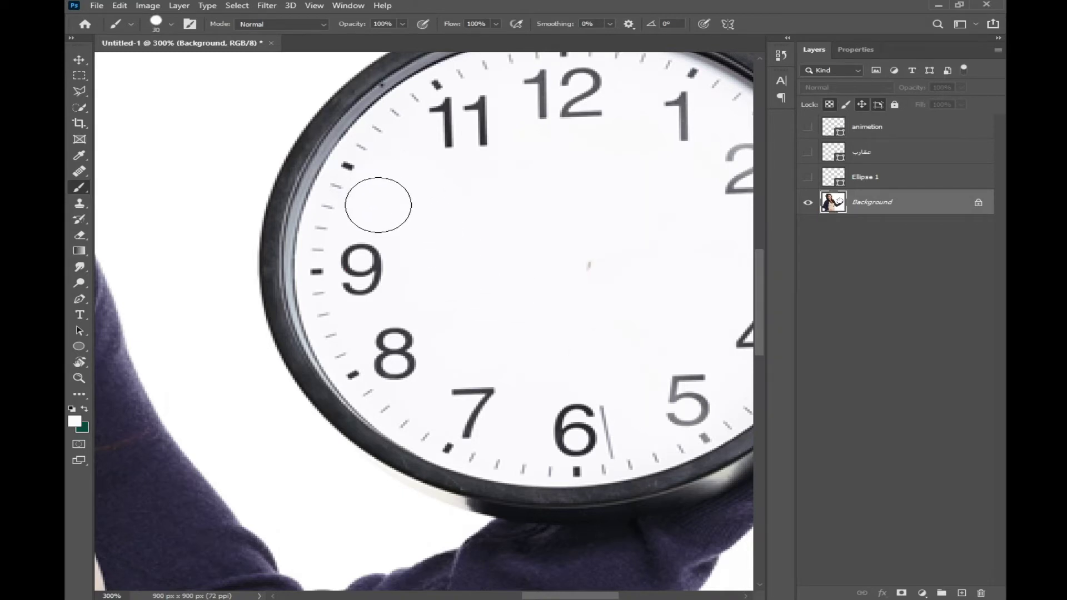
pyautogui.moveTo(520, 363); pyautogui.dragTo(479, 271)
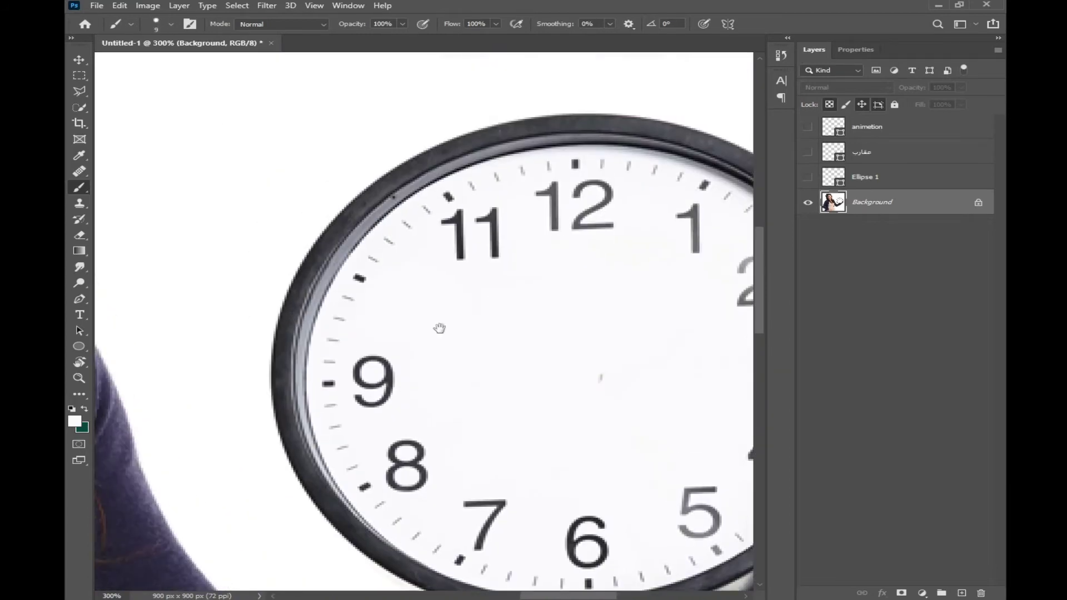
# - Select the first digit of the numeral 11 with the Polygonal Lasso and copy it to a new layer
pyautogui.click(80, 91)
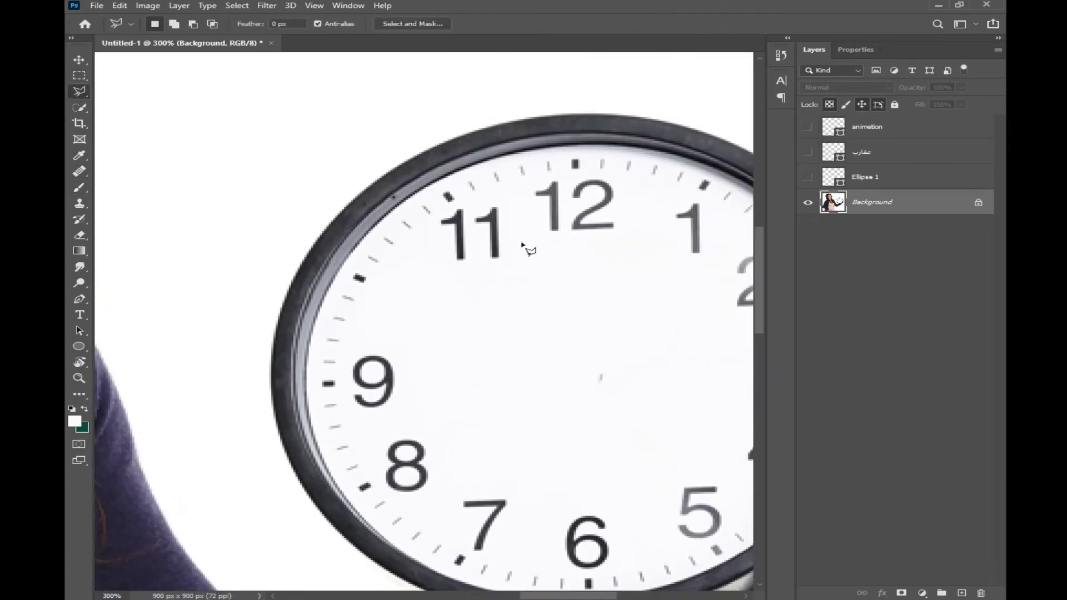
pyautogui.click(470, 206)
pyautogui.click(470, 265)
pyautogui.click(437, 265)
pyautogui.click(437, 213)
pyautogui.click(459, 208)
pyautogui.hotkey('ctrl', 'j')
# - Move the copied 1 to the empty spot where the numeral 10 stood on the clock face
pyautogui.press('v')
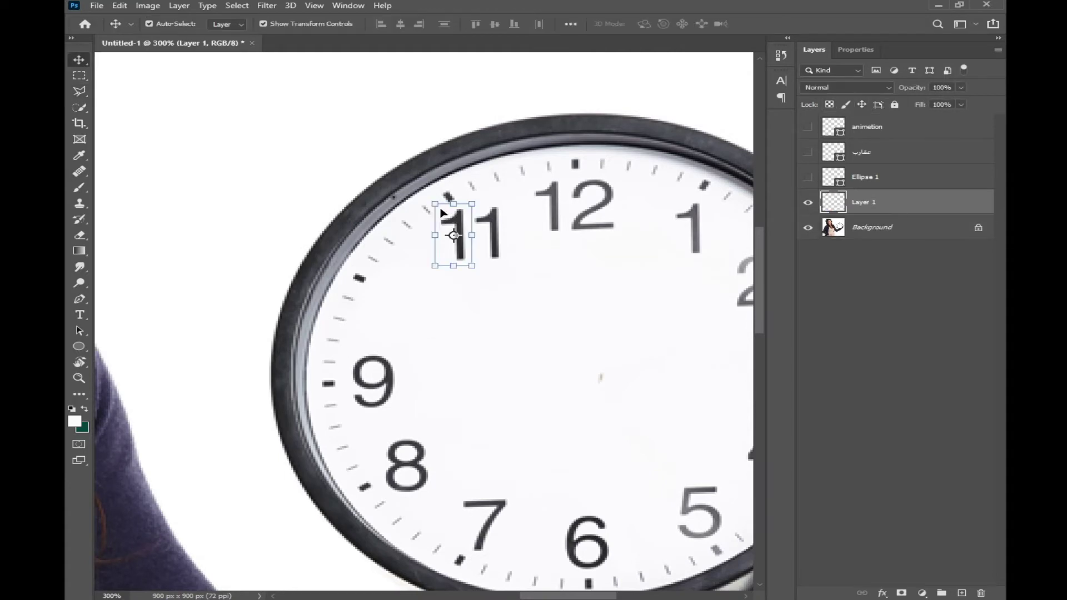
pyautogui.moveTo(459, 221); pyautogui.dragTo(388, 276)
pyautogui.moveTo(436, 455); pyautogui.dragTo(296, 390)
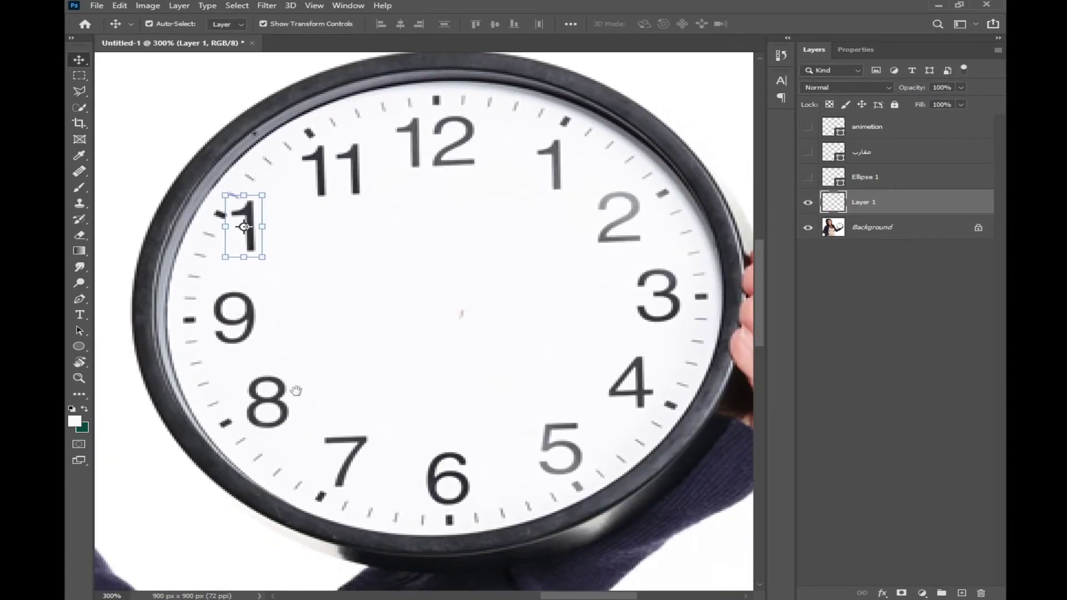
# - Add a zero as a new text layer on the clock face in black, Arial Regular
pyautogui.press('t')
pyautogui.click(363, 271)
pyautogui.click(75, 421)
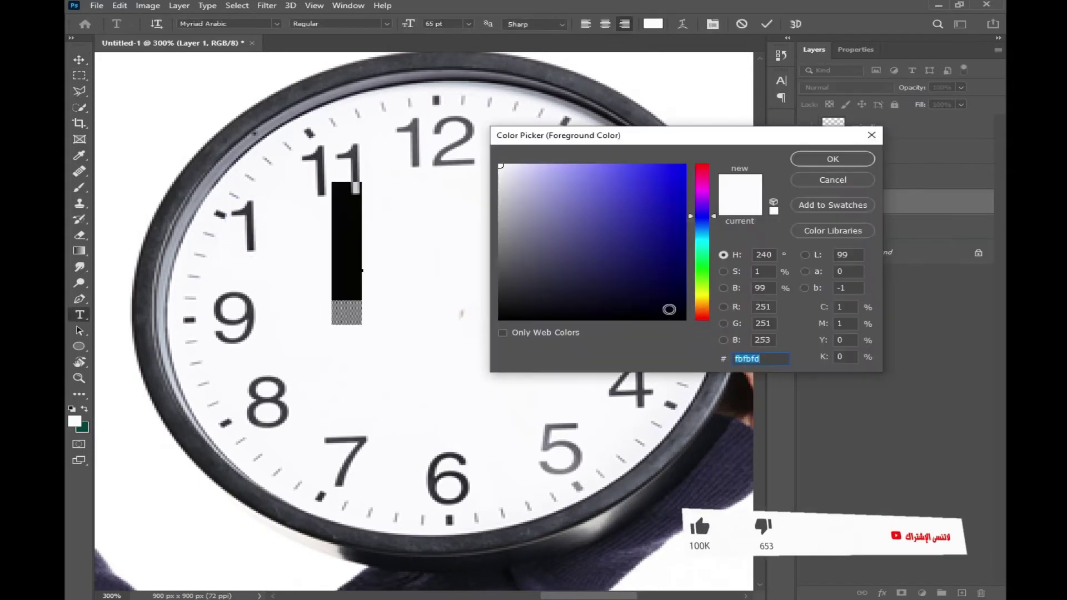
pyautogui.moveTo(670, 310); pyautogui.dragTo(695, 338)
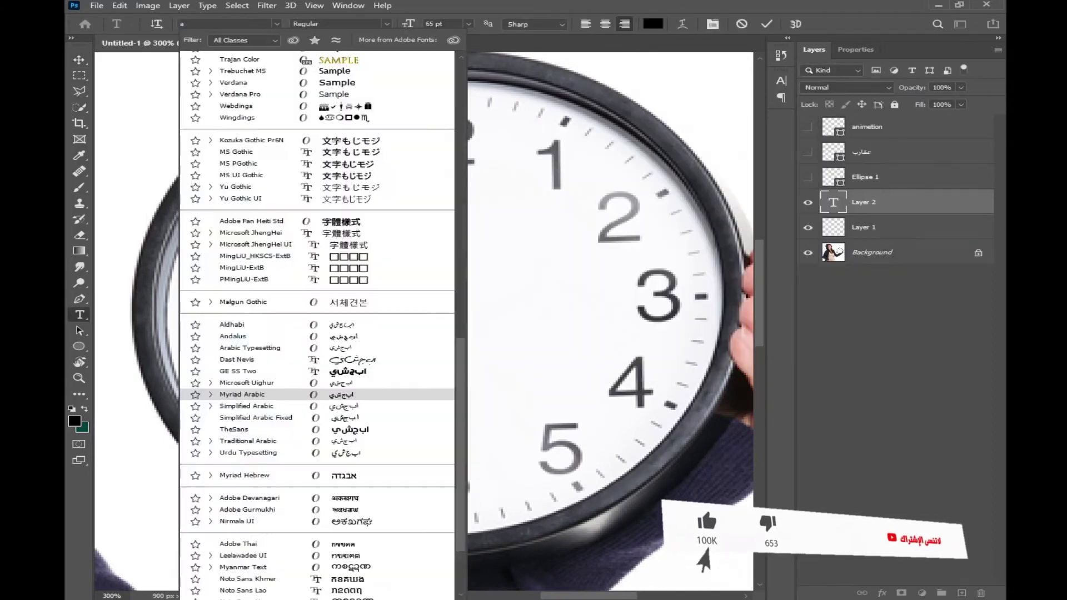
pyautogui.scroll(-10, 345, 311)
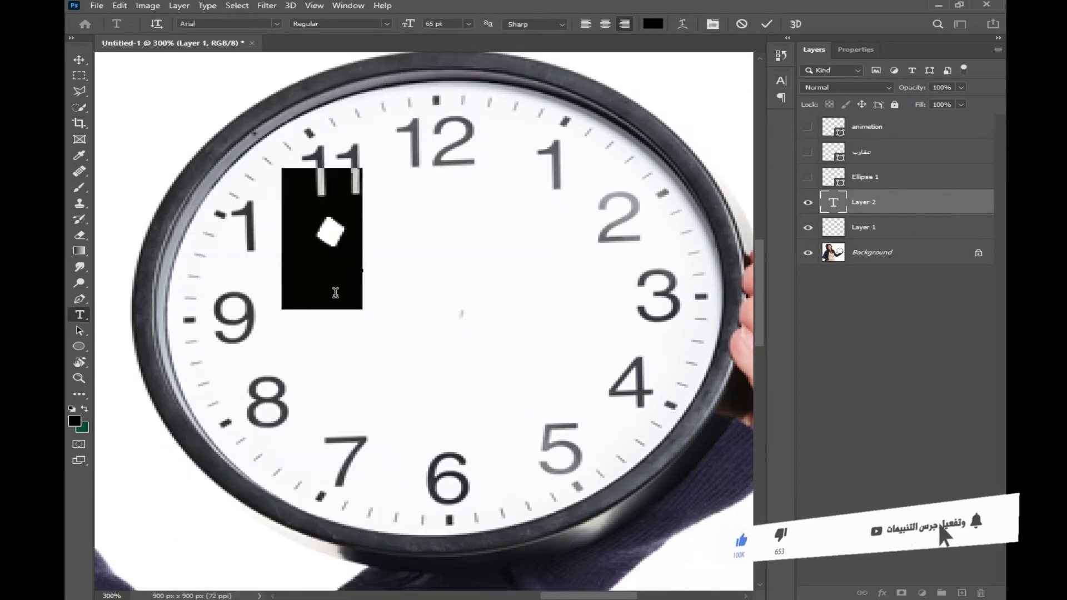
# - Set the text's digits to RTL Arabic and its size to 37 pt, placing the 0 beside the copied 1
pyautogui.click(782, 81)
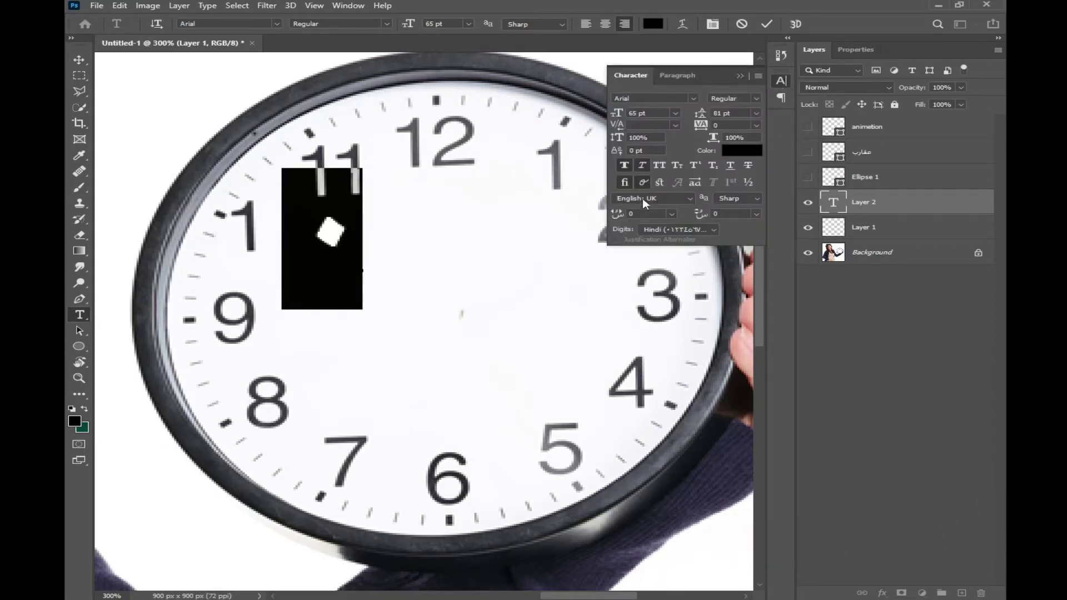
pyautogui.click(665, 229)
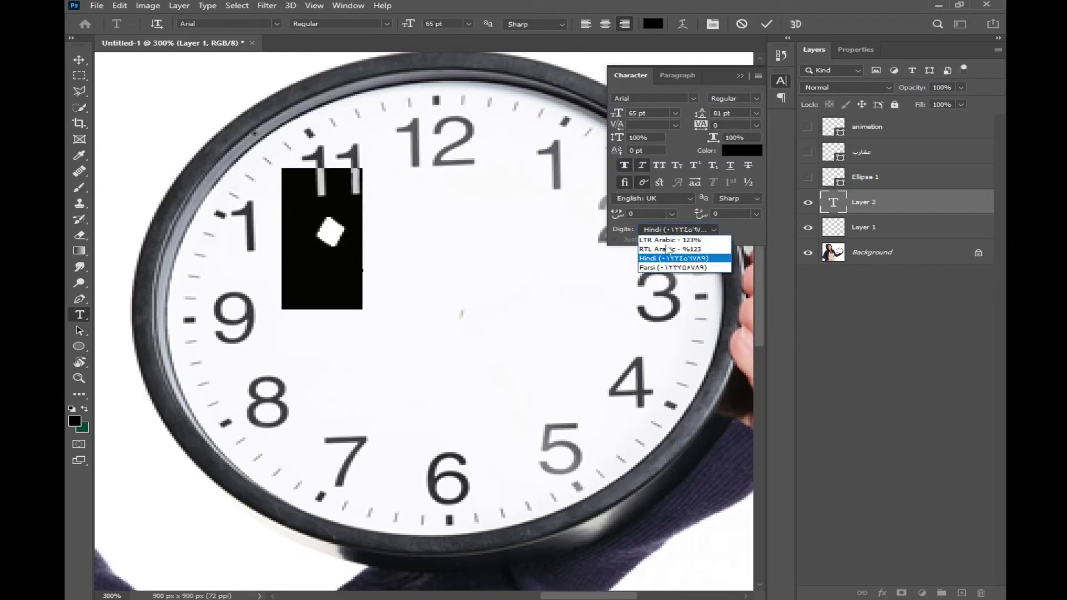
pyautogui.click(653, 250)
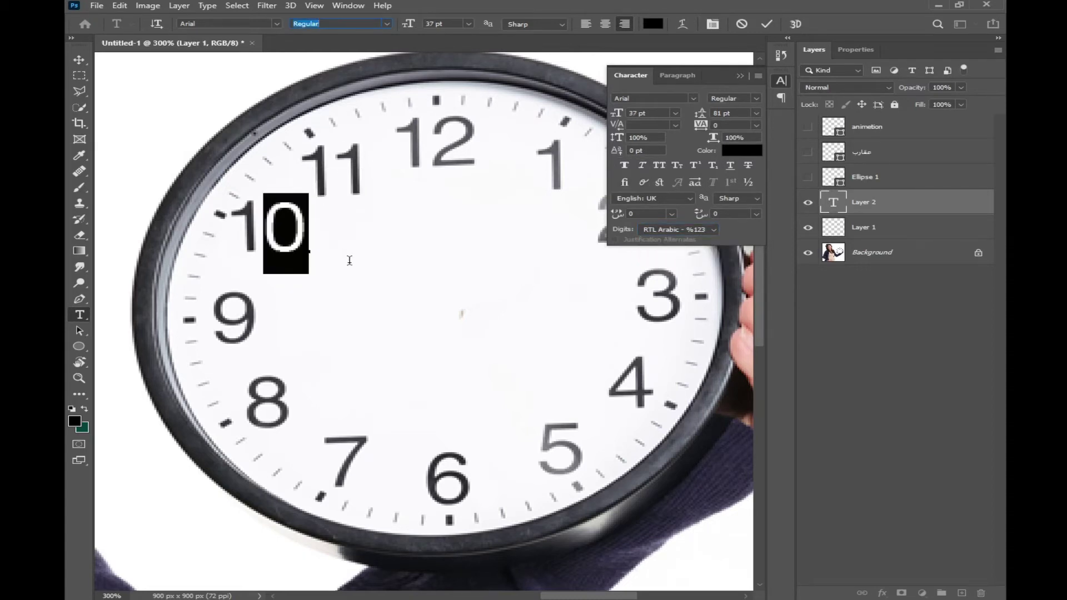
# - Recolour the 0 of the numeral 10 from black to a dark grey matching the other numerals and finish the text edit
pyautogui.click(350, 258)
pyautogui.doubleClick(292, 242)
pyautogui.click(74, 421)
pyautogui.click(516, 284)
pyautogui.click(840, 162)
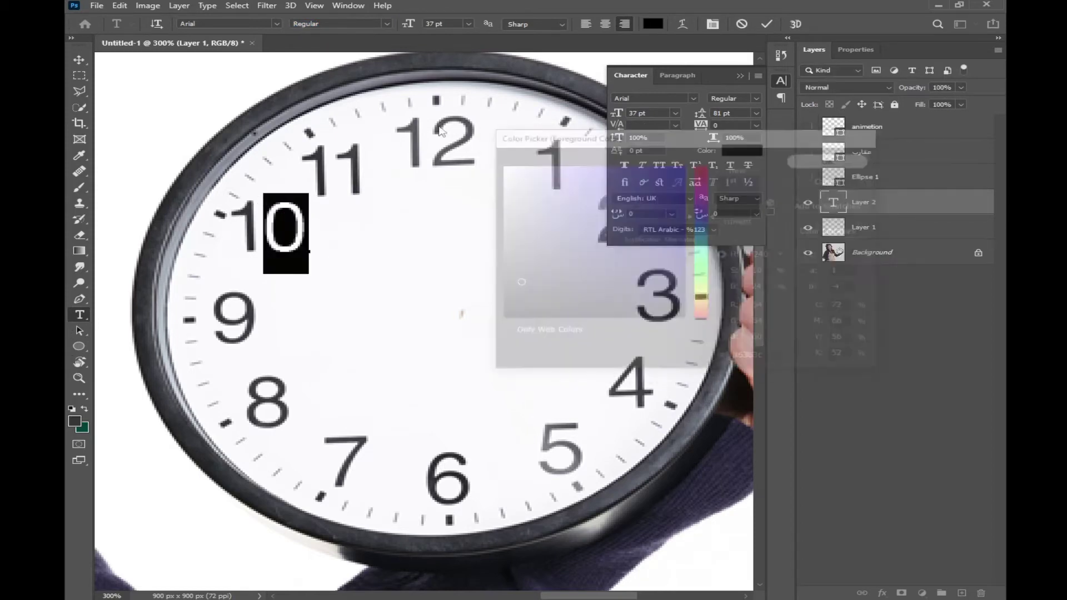
pyautogui.click(78, 60)
# - Merge the 0 text layer and Layer 1 into the Background layer
pyautogui.click(869, 253)
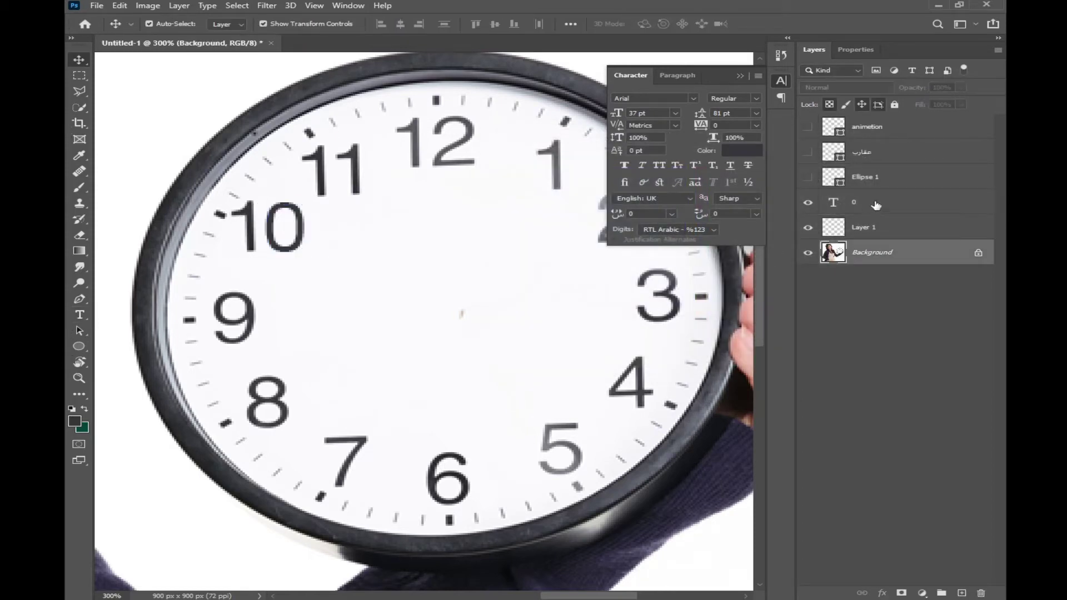
pyautogui.keyDown('shift'); pyautogui.click(875, 205); pyautogui.keyUp('shift')
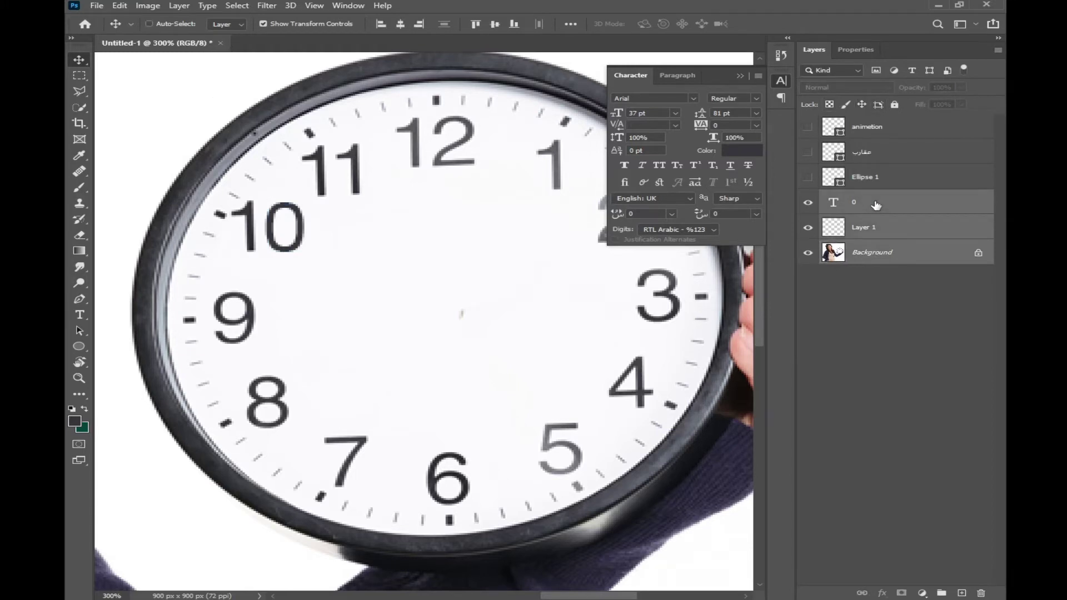
pyautogui.hotkey('ctrl', 'shift', 'e')
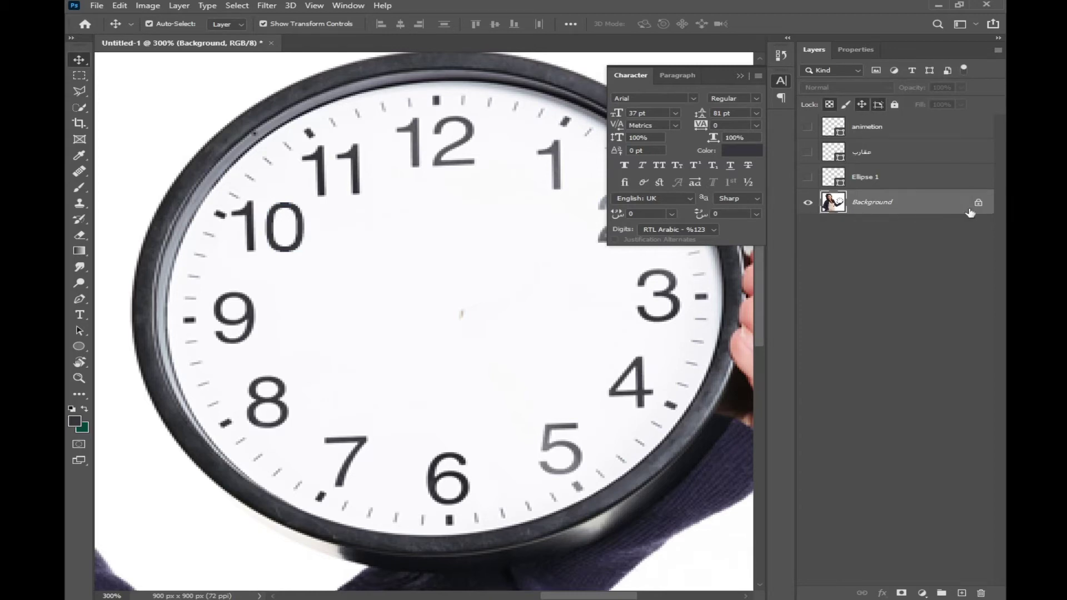
# - Paint over the leftover speck at the clock's centre with white and show the animetion, عقارب and Ellipse 1 layers
pyautogui.press('b')
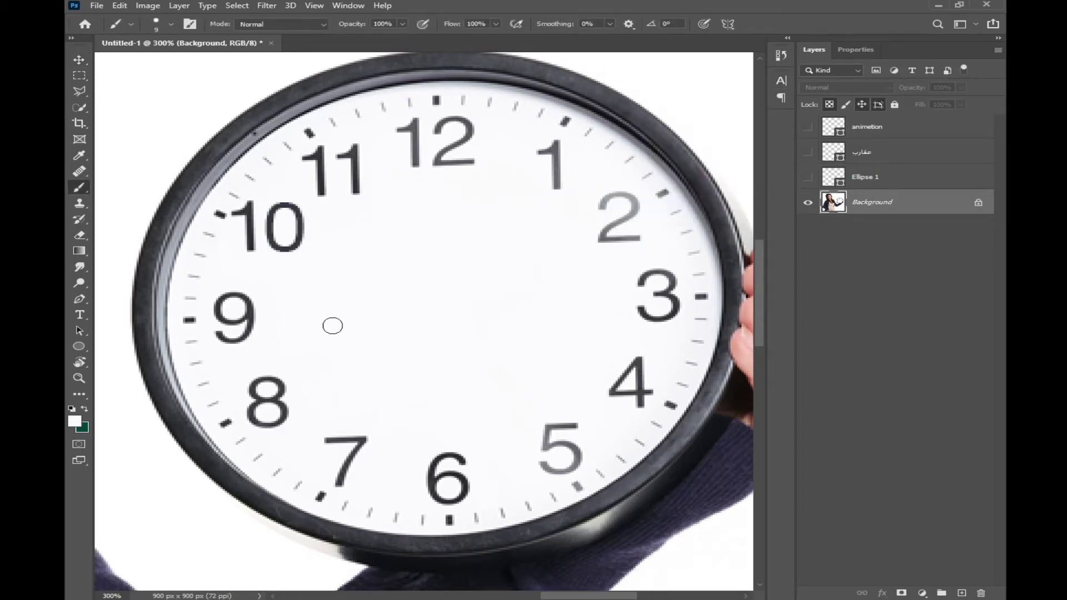
pyautogui.moveTo(808, 132); pyautogui.dragTo(810, 175)
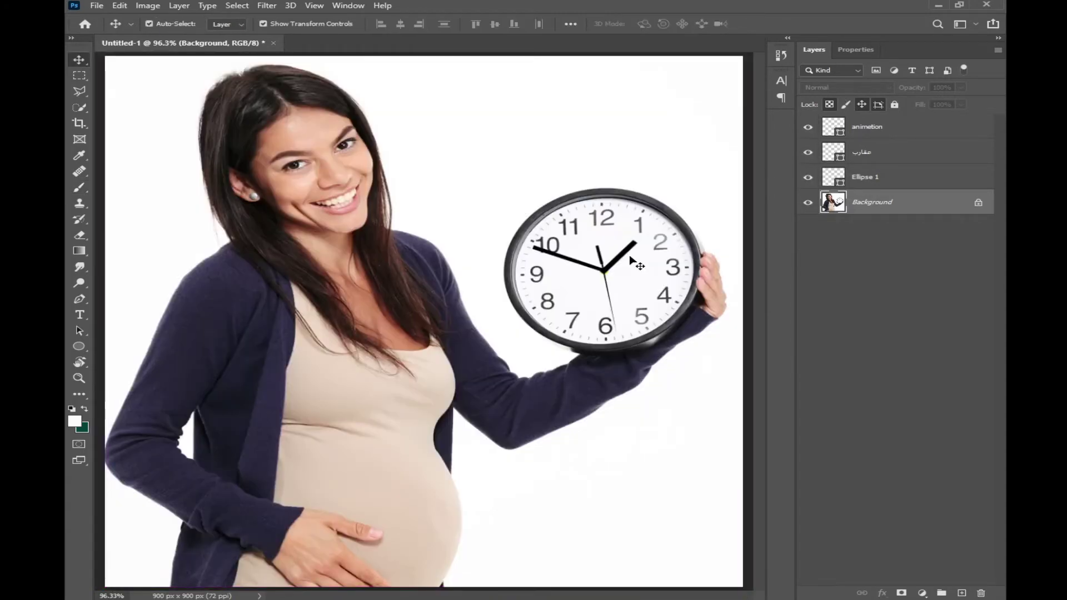
# - Change the fill of the عقارب and animetion shape layers to dark grey 464646
pyautogui.click(843, 157)
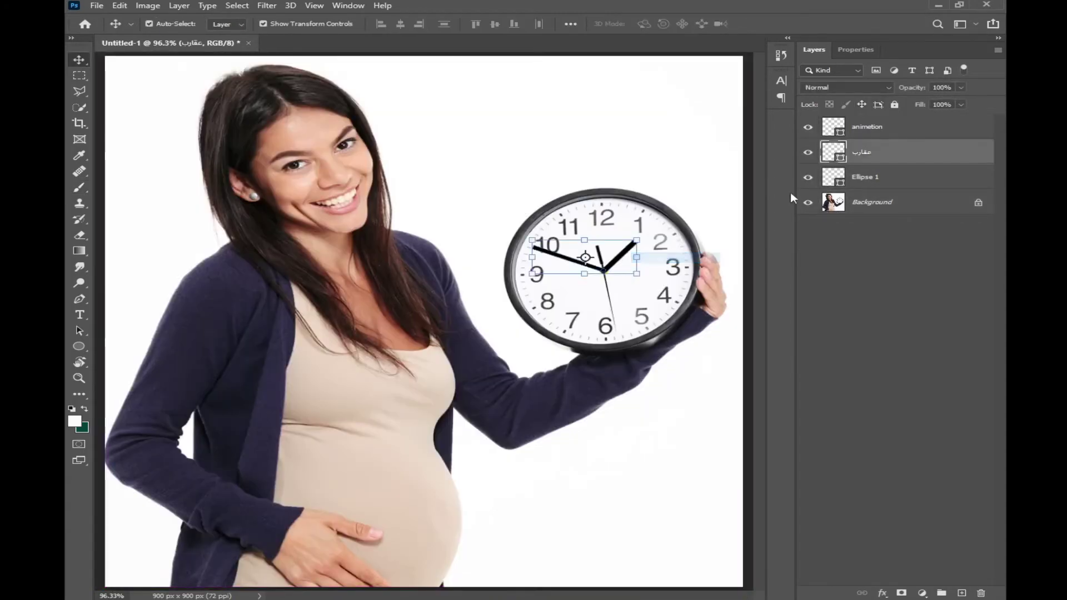
pyautogui.doubleClick(840, 158)
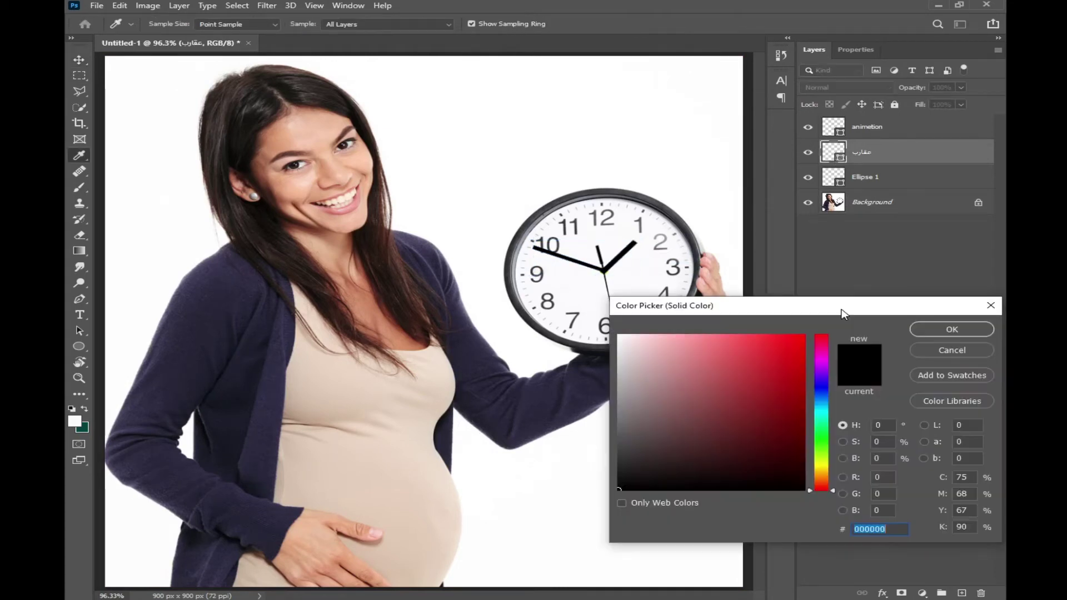
pyautogui.moveTo(632, 439)
pyautogui.mouseDown()
pyautogui.moveTo(619, 459)
pyautogui.moveTo(622, 441)
pyautogui.moveTo(613, 448)
pyautogui.mouseUp()
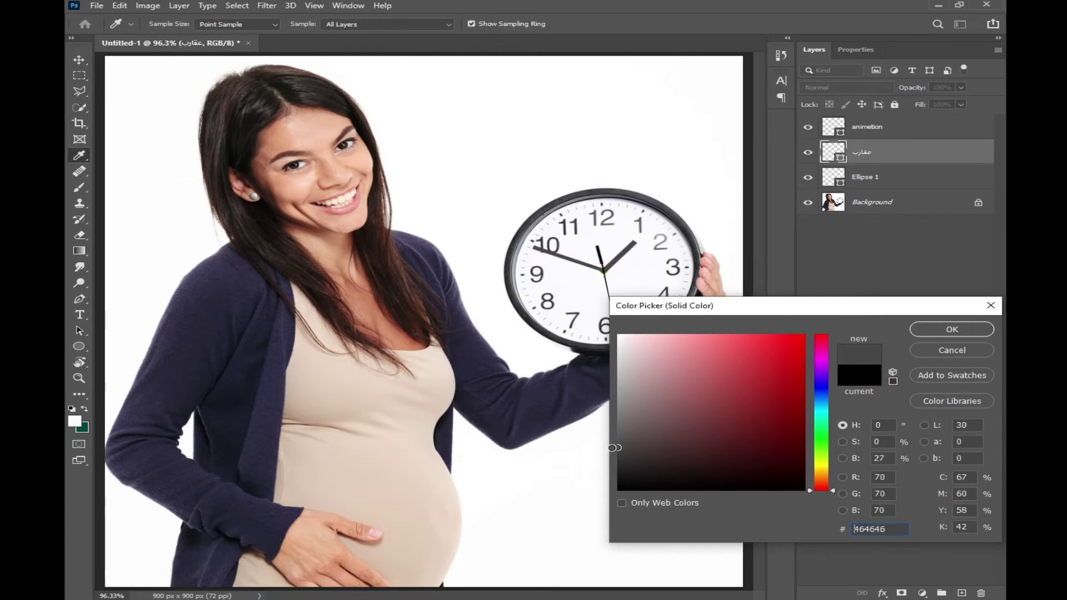
pyautogui.click(941, 330)
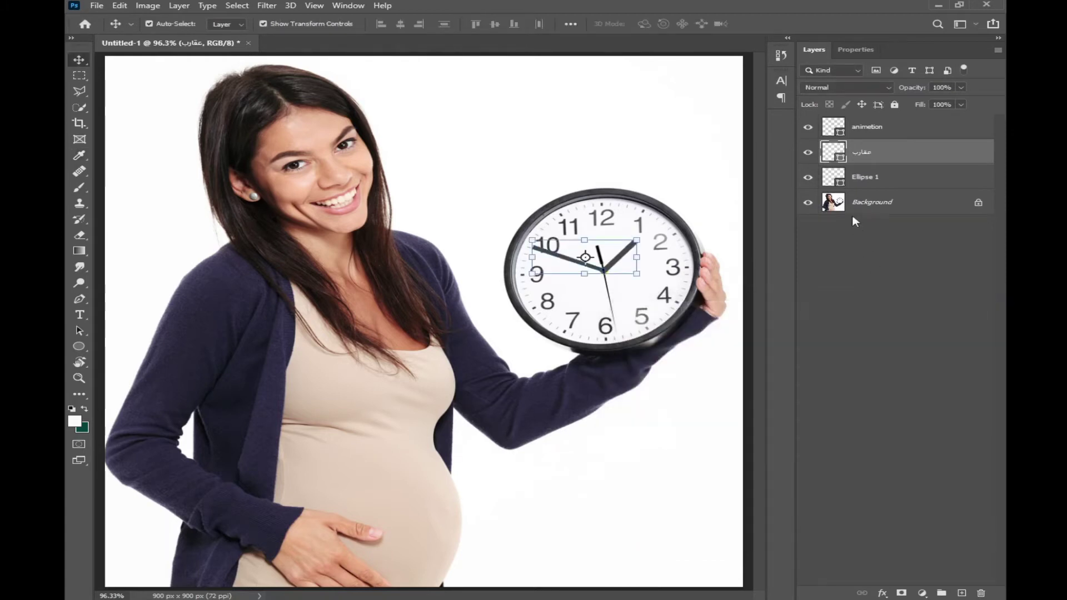
pyautogui.doubleClick(842, 131)
pyautogui.click(636, 243)
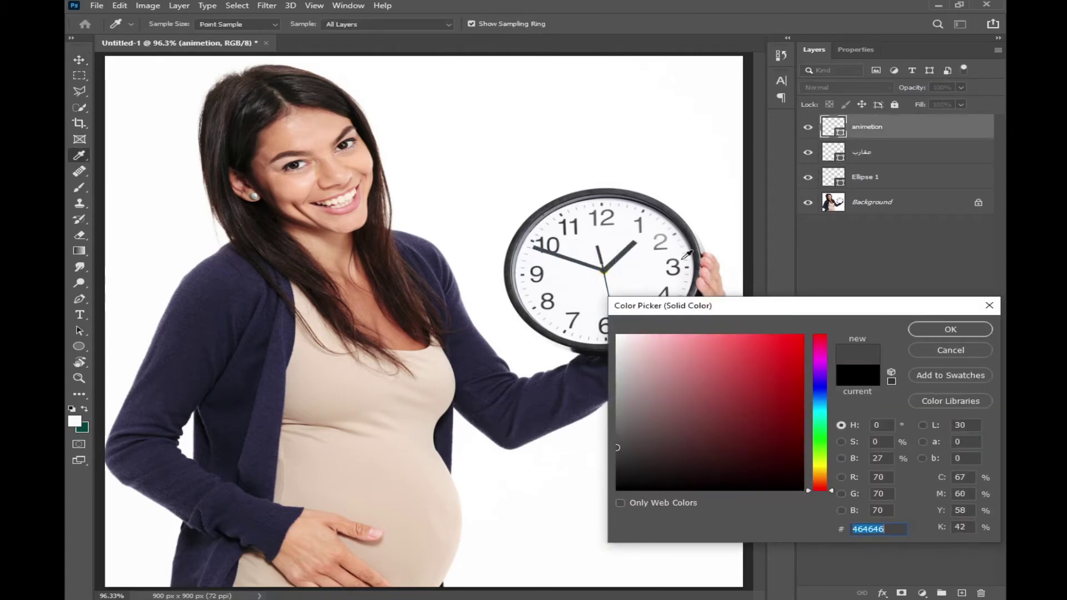
pyautogui.click(967, 329)
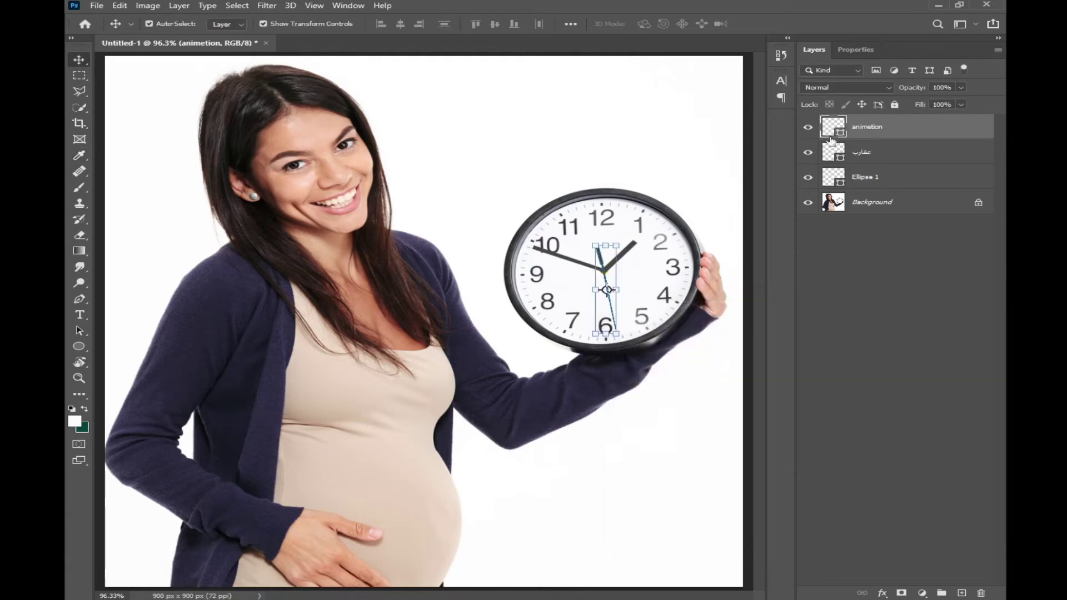
# - Add a Drop Shadow to the عقارب layer with 22% opacity, 3 px distance and 7 px size
pyautogui.click(508, 264)
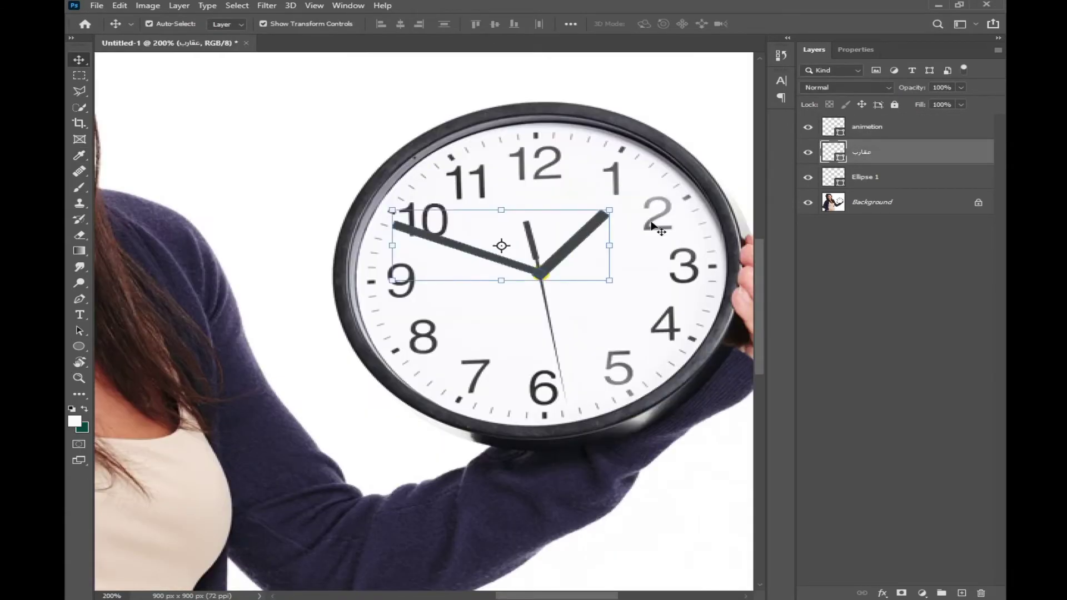
pyautogui.click(882, 594)
pyautogui.click(729, 434)
pyautogui.moveTo(621, 217); pyautogui.dragTo(655, 318)
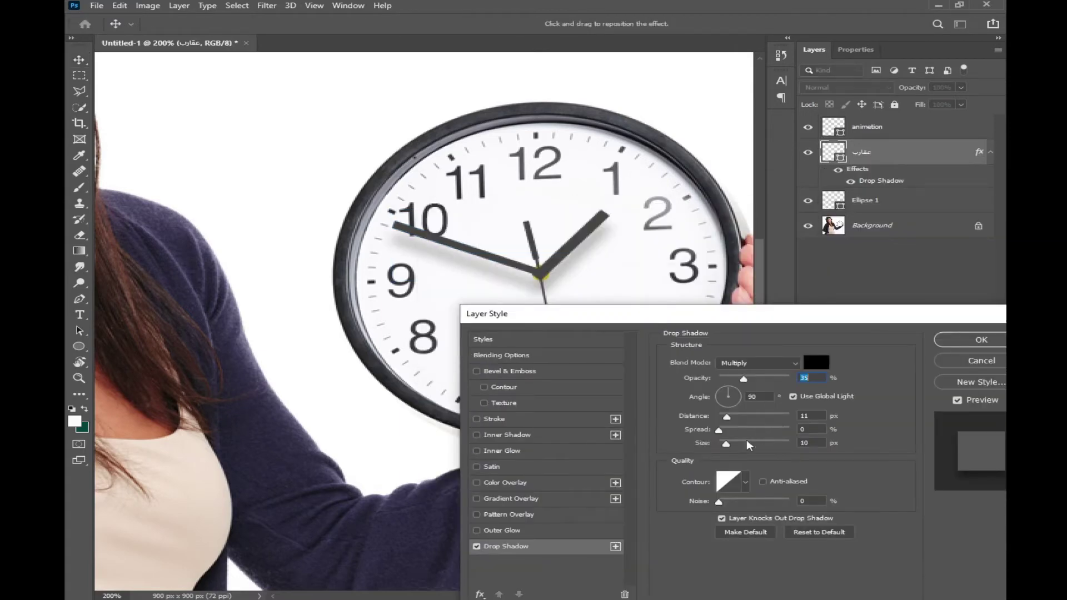
pyautogui.moveTo(745, 384); pyautogui.dragTo(735, 384)
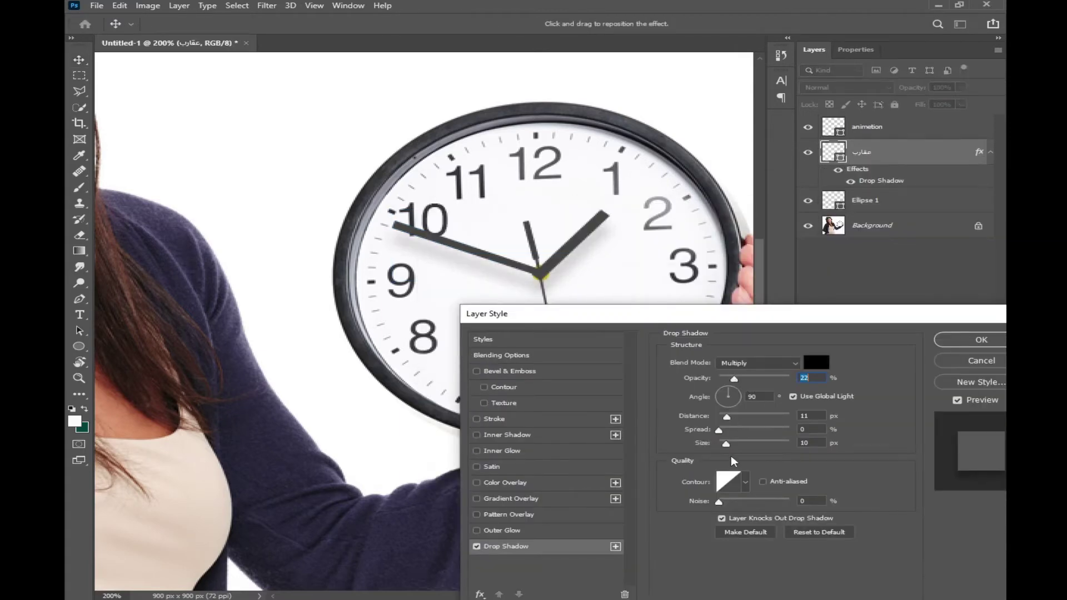
pyautogui.moveTo(719, 444)
pyautogui.mouseDown()
pyautogui.moveTo(722, 414)
pyautogui.moveTo(726, 447)
pyautogui.mouseUp()
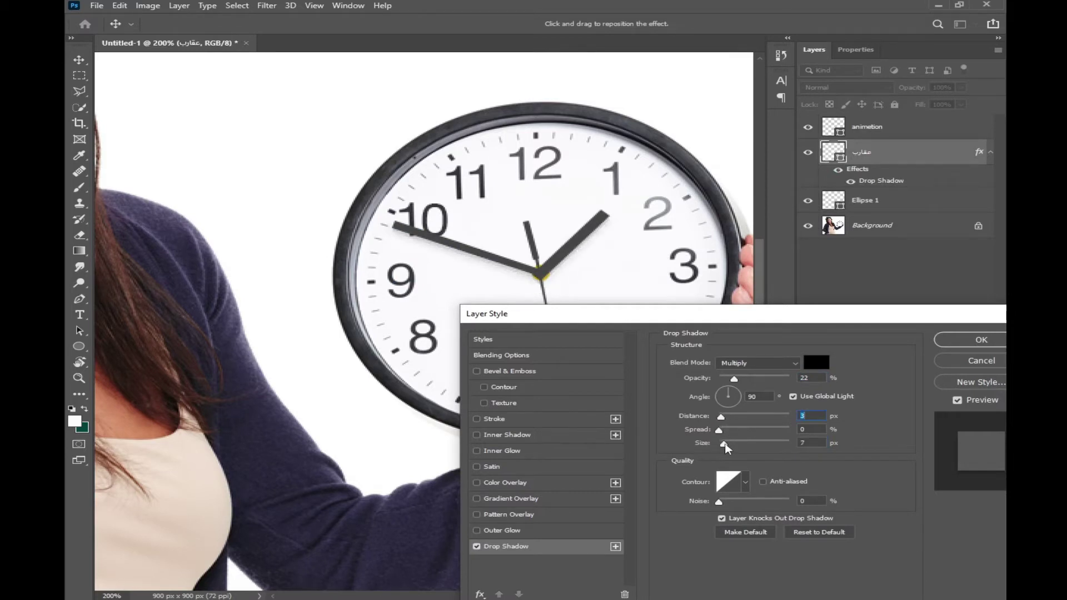
pyautogui.click(969, 340)
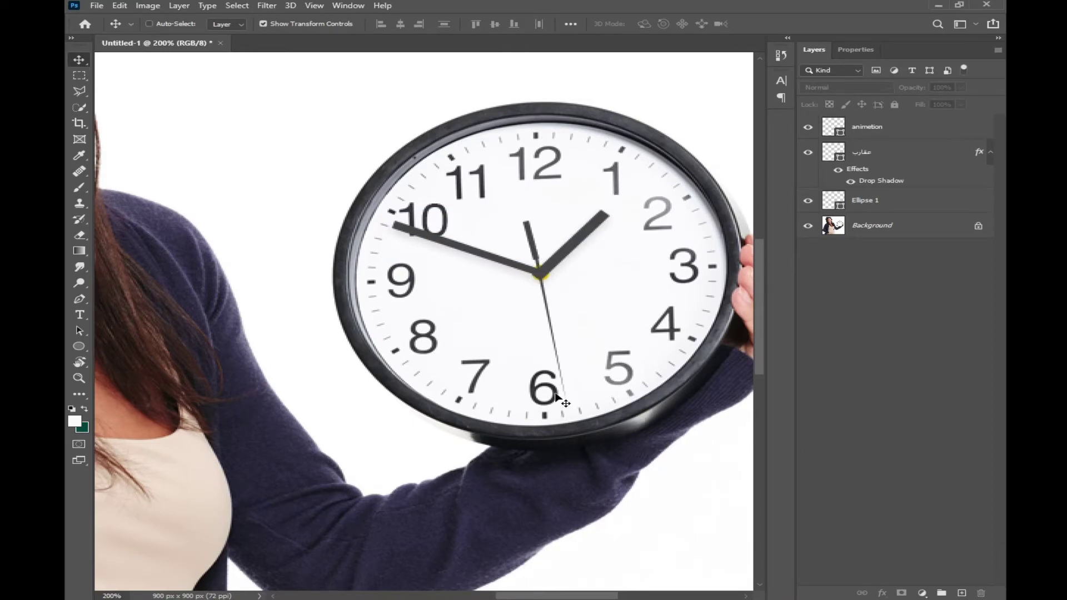
# - Create a video timeline for the document and unlock the Background layer as Layer 0
pyautogui.hotkey('ctrl', '0')
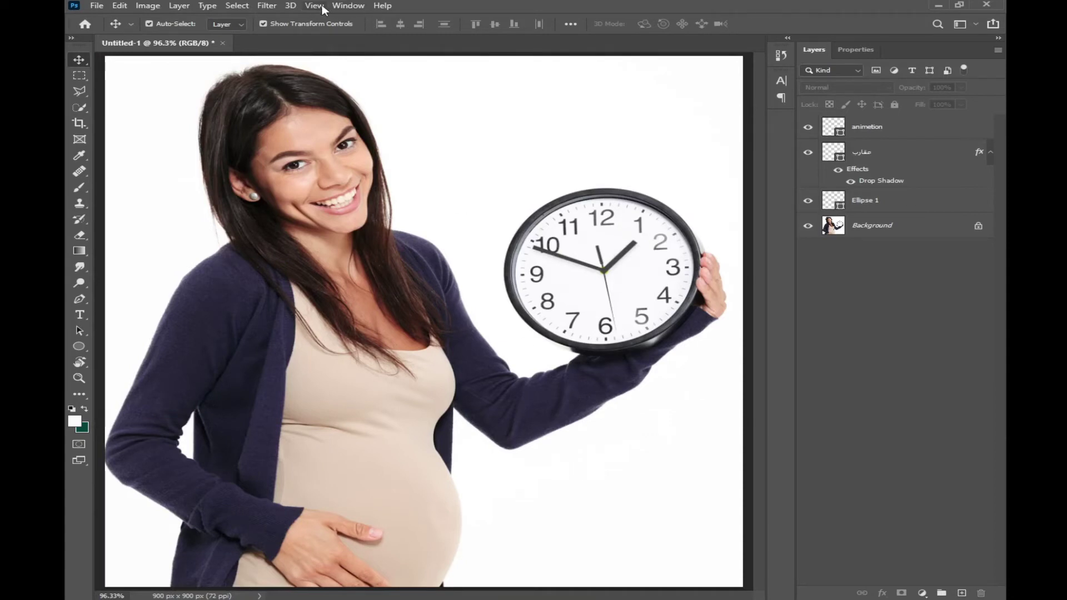
pyautogui.click(343, 7)
pyautogui.click(389, 429)
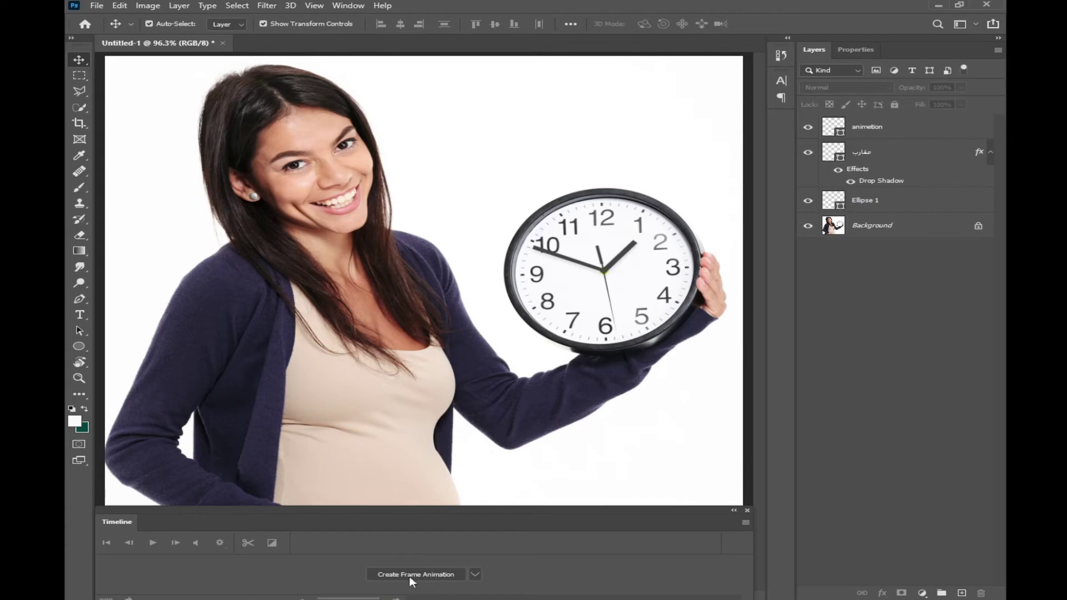
pyautogui.click(476, 575)
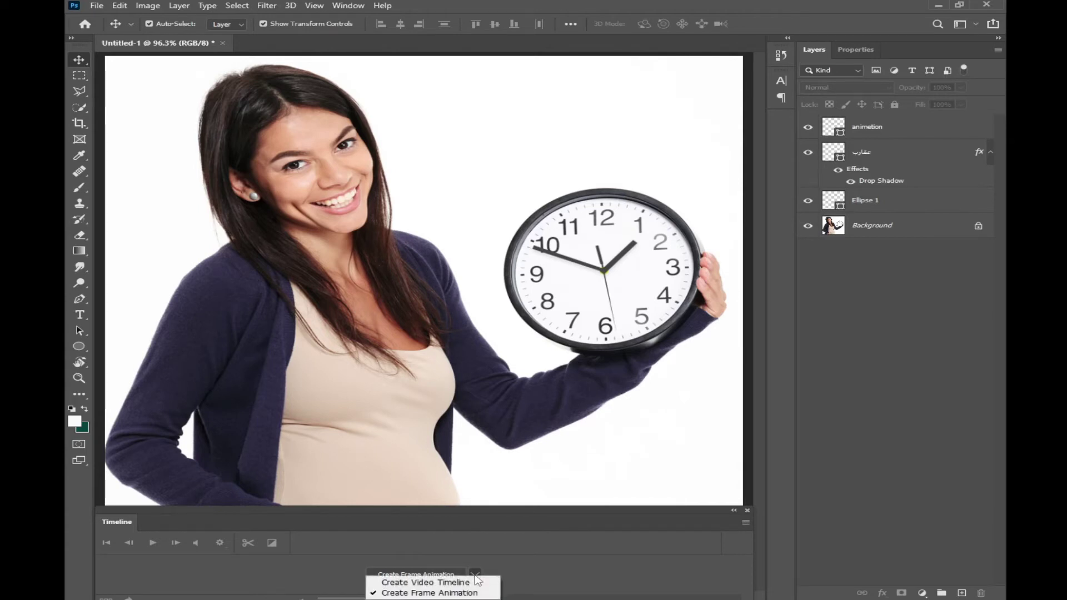
pyautogui.click(452, 584)
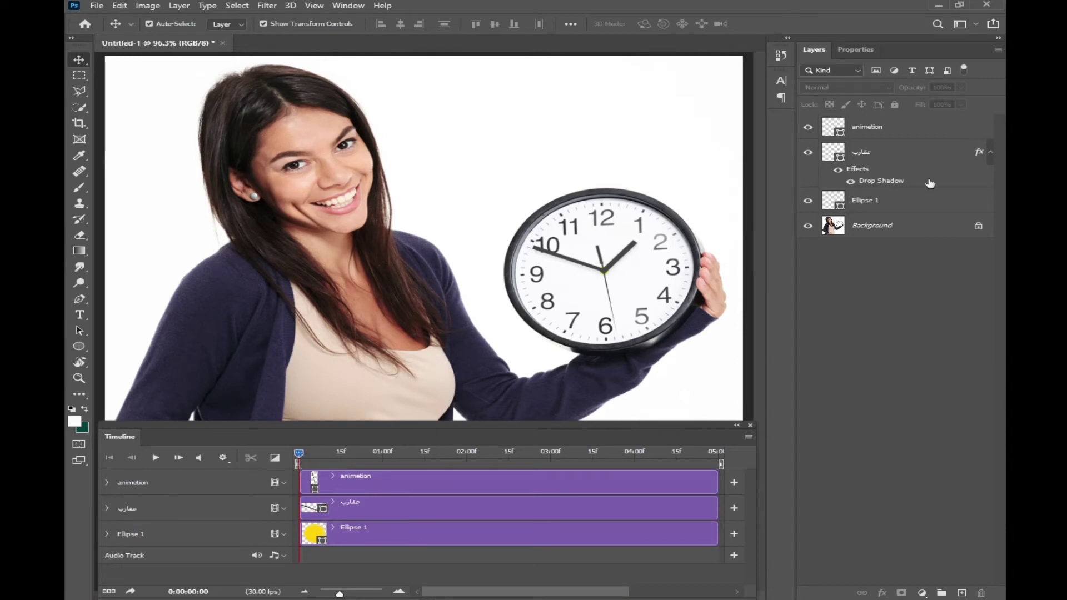
pyautogui.click(978, 226)
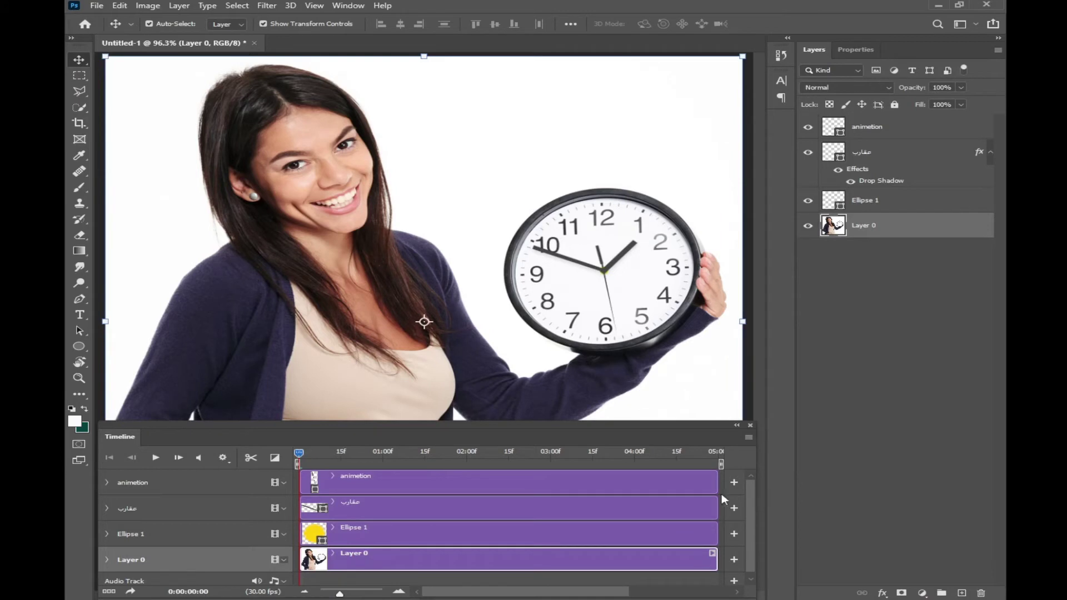
# - Preview the timeline's playback and return the playhead to the first frame
pyautogui.click(155, 459)
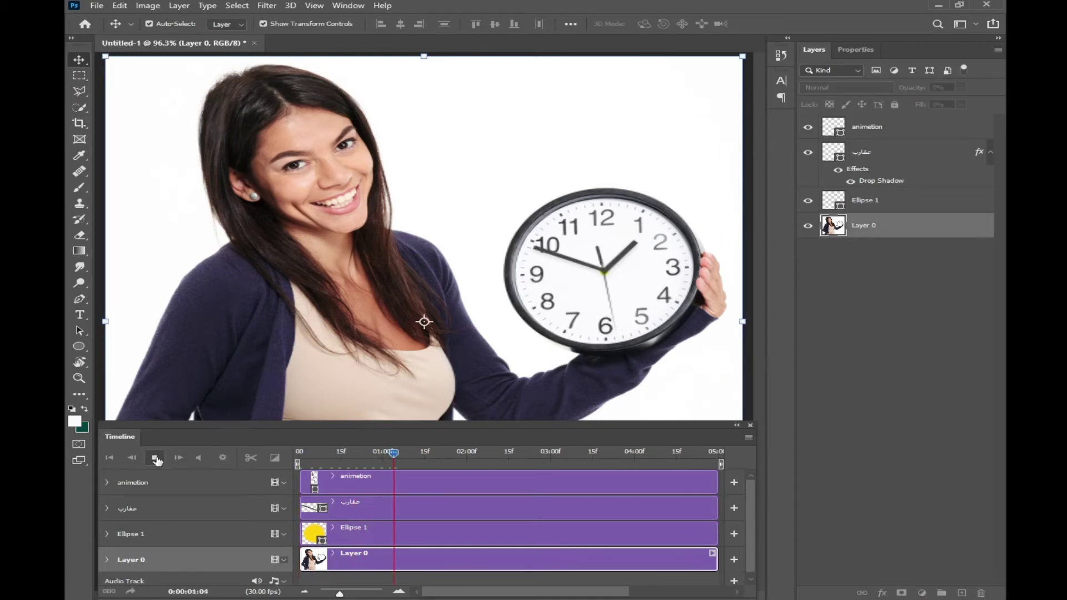
pyautogui.click(426, 453)
pyautogui.moveTo(422, 453); pyautogui.dragTo(292, 457)
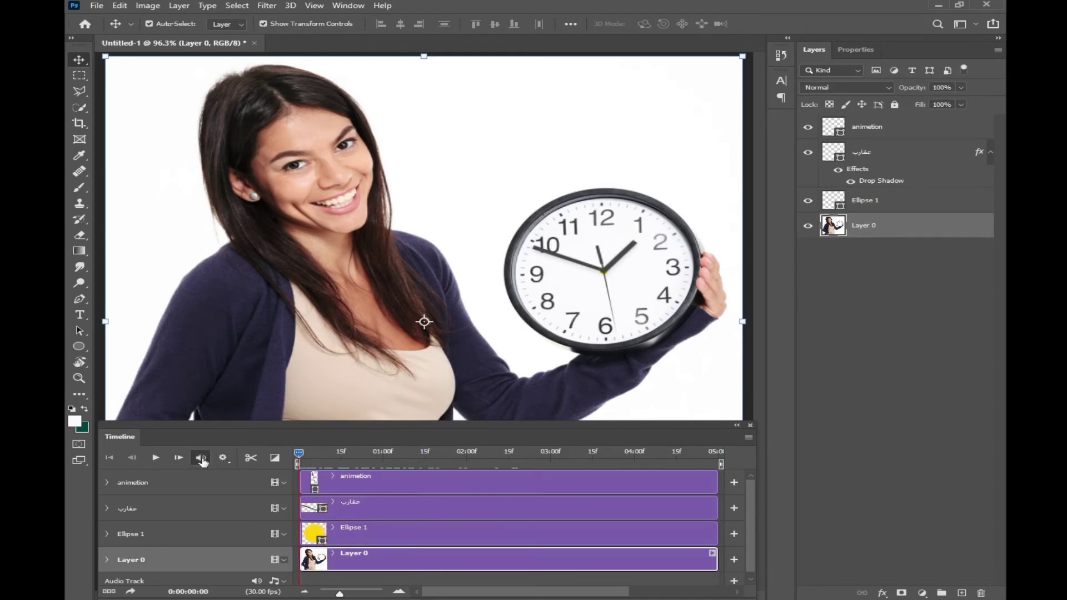
# - Examine the timeline's audio control and its playback options for resolution and looping
pyautogui.click(201, 462)
pyautogui.click(227, 459)
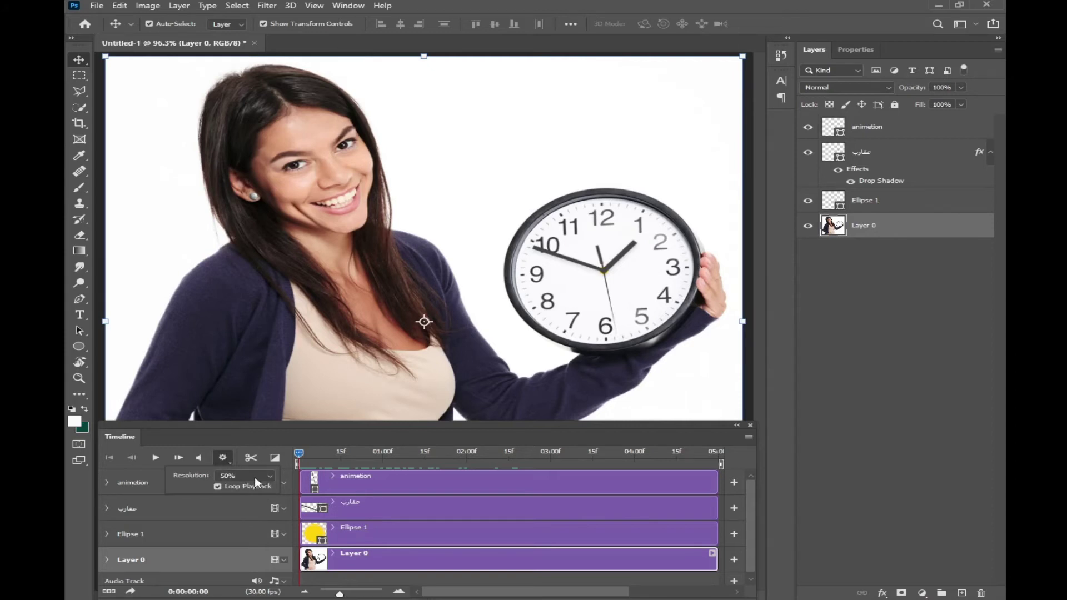
pyautogui.click(272, 478)
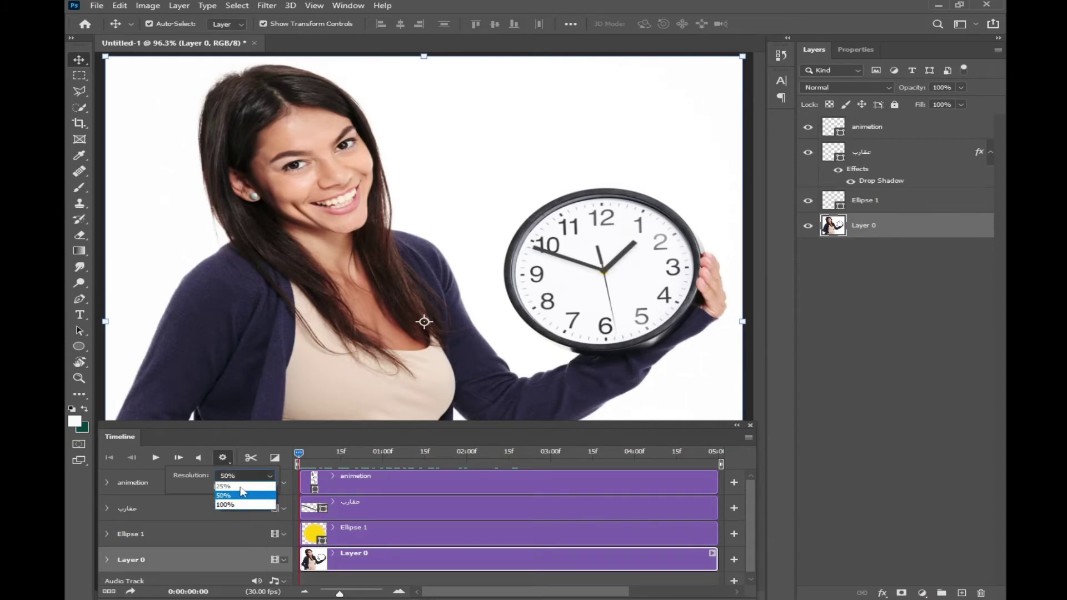
pyautogui.click(271, 478)
pyautogui.click(270, 478)
pyautogui.click(261, 491)
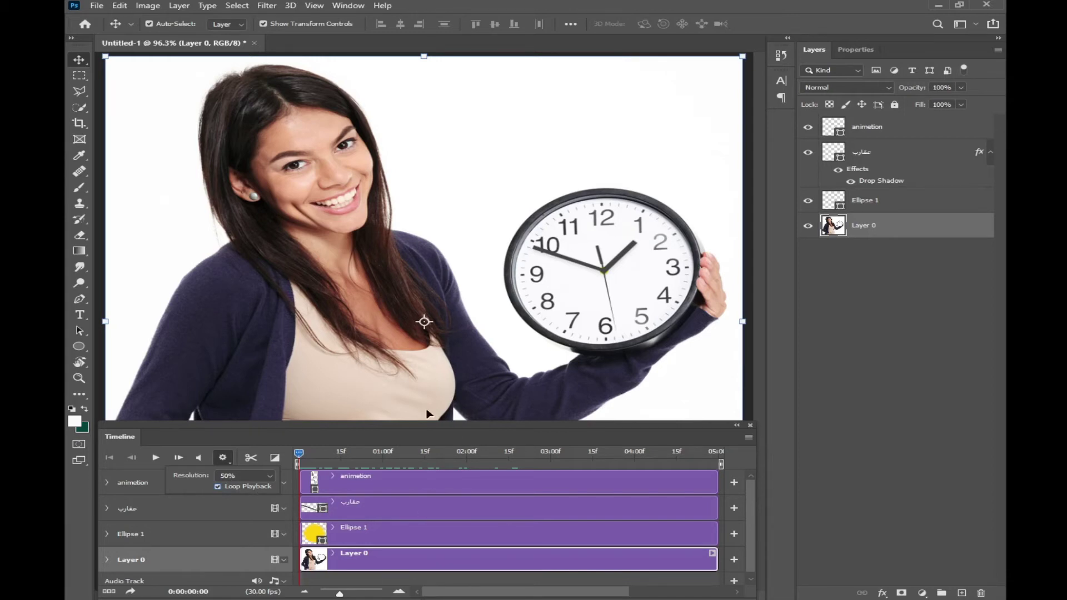
pyautogui.click(358, 415)
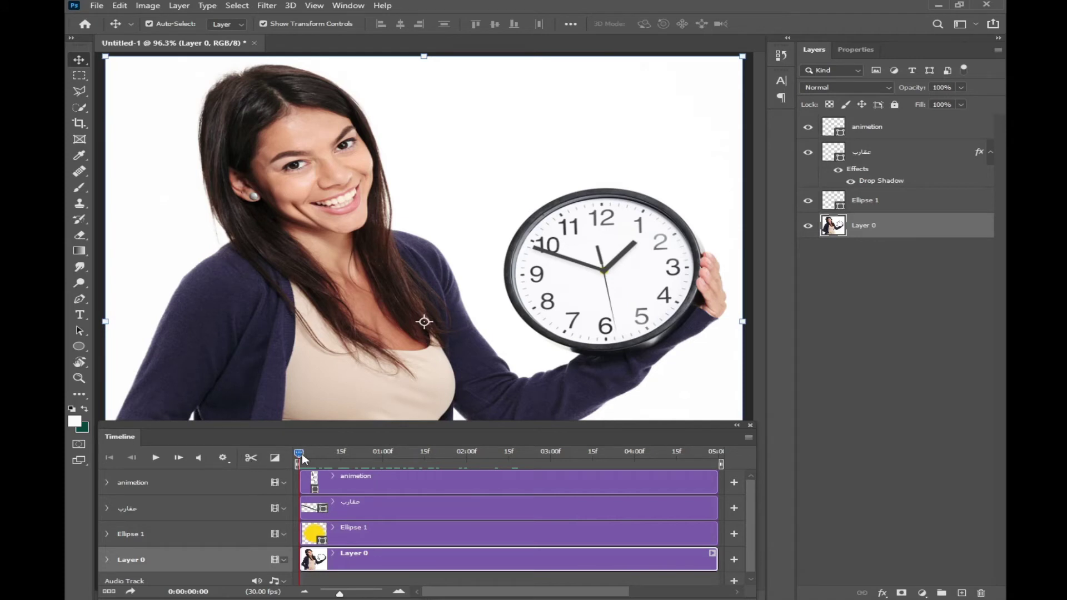
# - Try splitting the animetion clip at 0:00:00:29 and 0:00:01:28 and shifting the two later pieces earlier on the timeline
pyautogui.moveTo(300, 454); pyautogui.dragTo(380, 453)
pyautogui.click(356, 489)
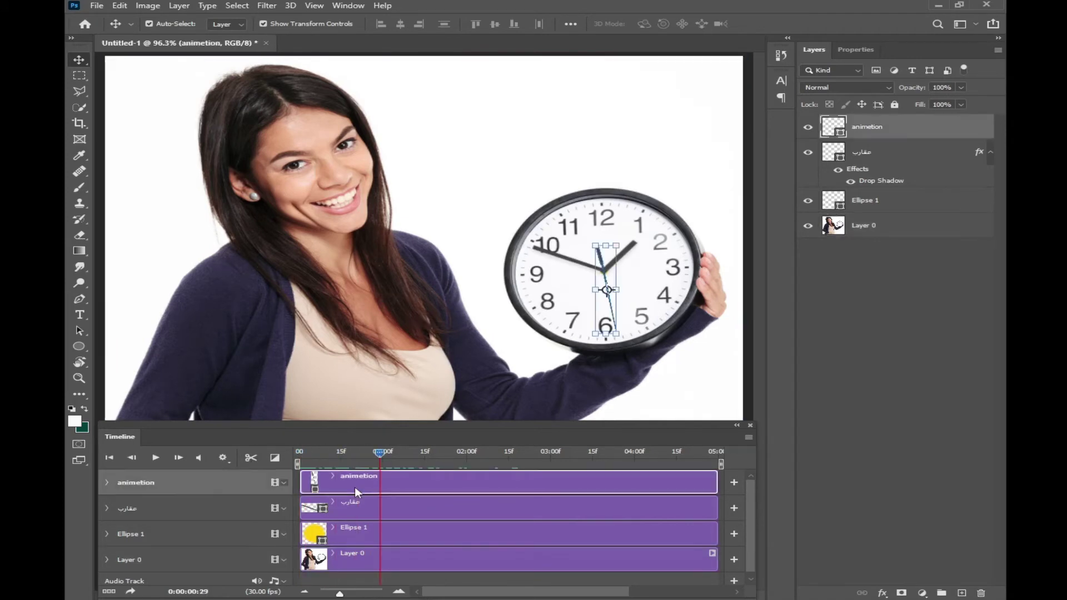
pyautogui.click(250, 457)
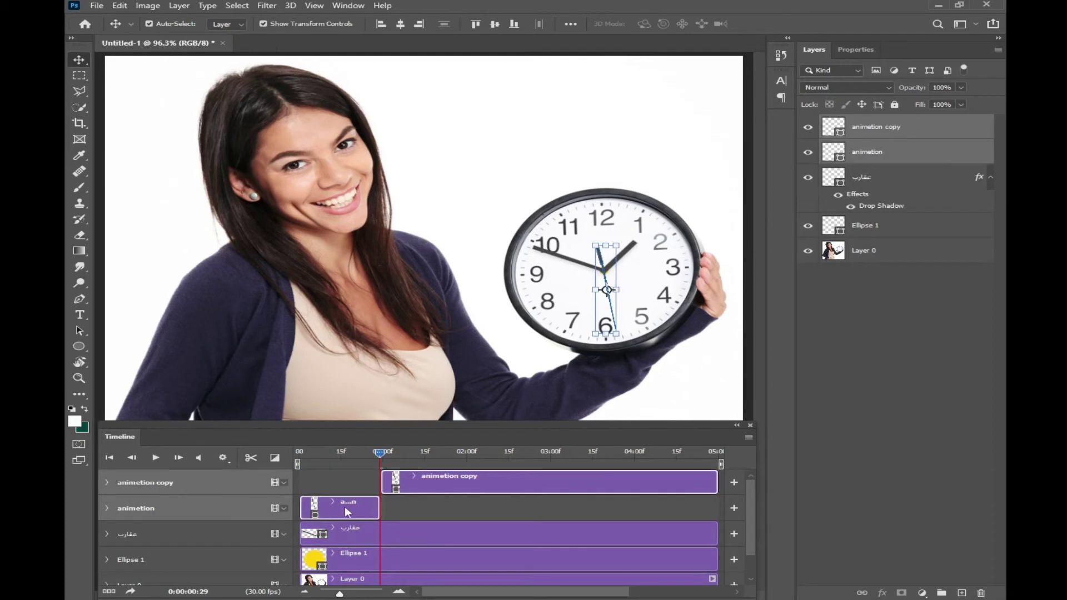
pyautogui.moveTo(380, 454); pyautogui.dragTo(462, 457)
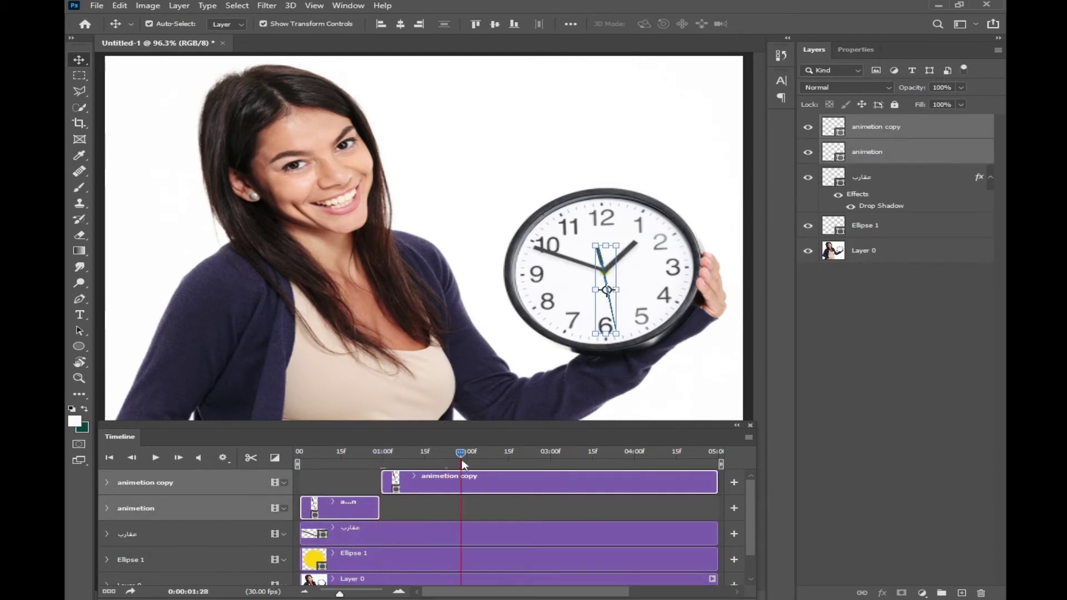
pyautogui.click(251, 457)
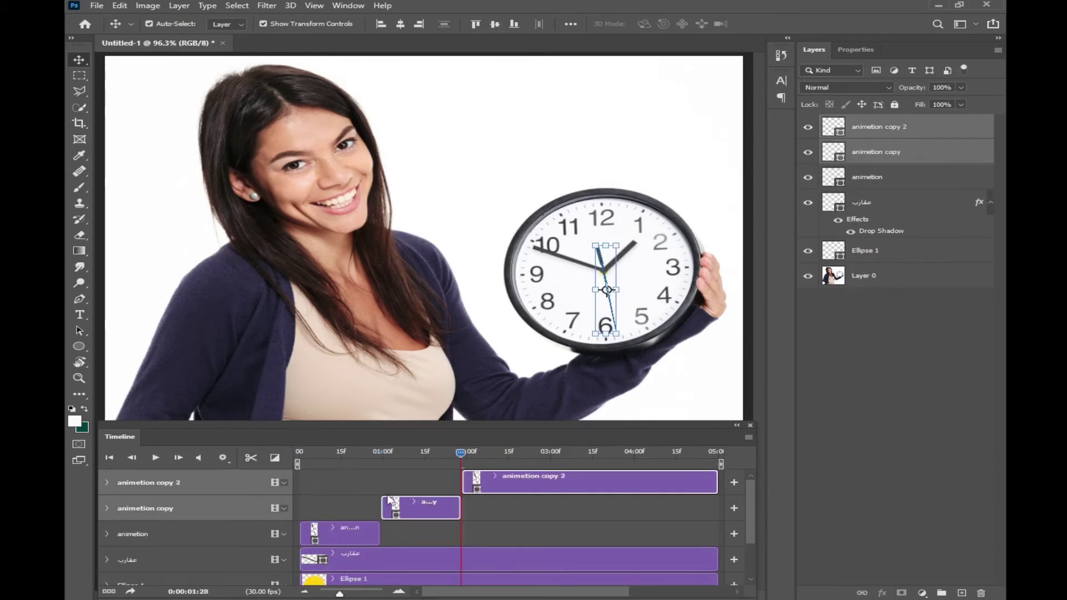
pyautogui.moveTo(423, 510); pyautogui.dragTo(404, 516)
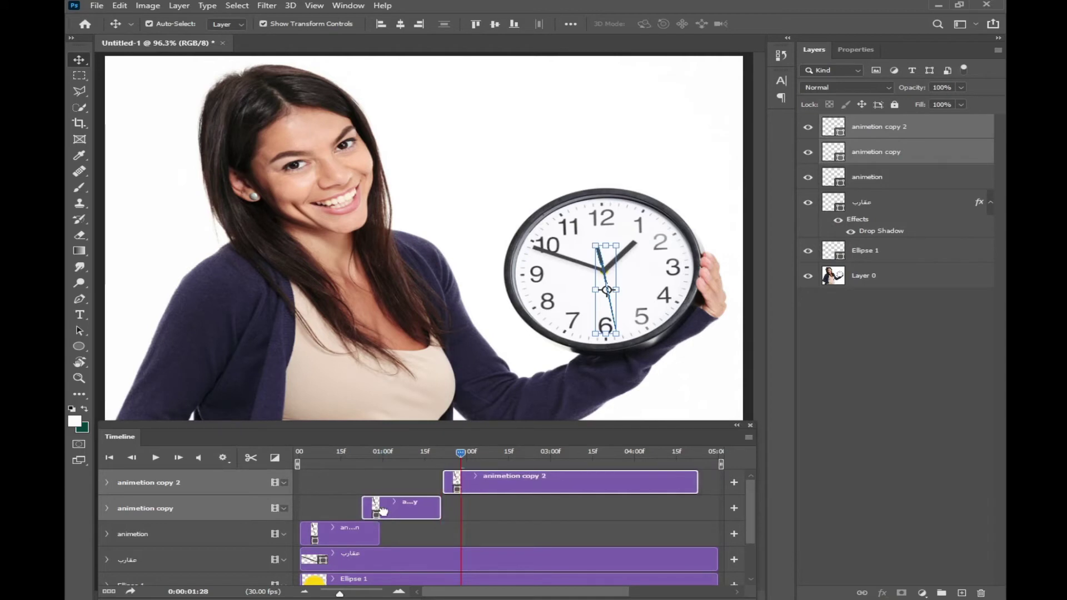
pyautogui.click(513, 509)
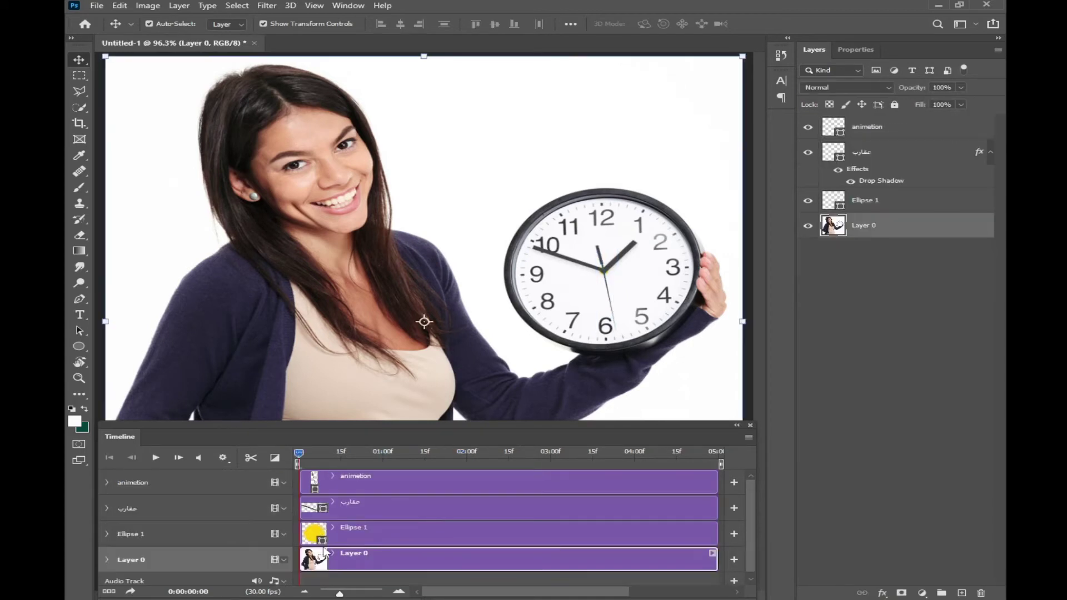
# - Convert the animetion layer to a Smart Object and add a Transform keyframe for it at the first frame
pyautogui.click(376, 508)
pyautogui.click(373, 483)
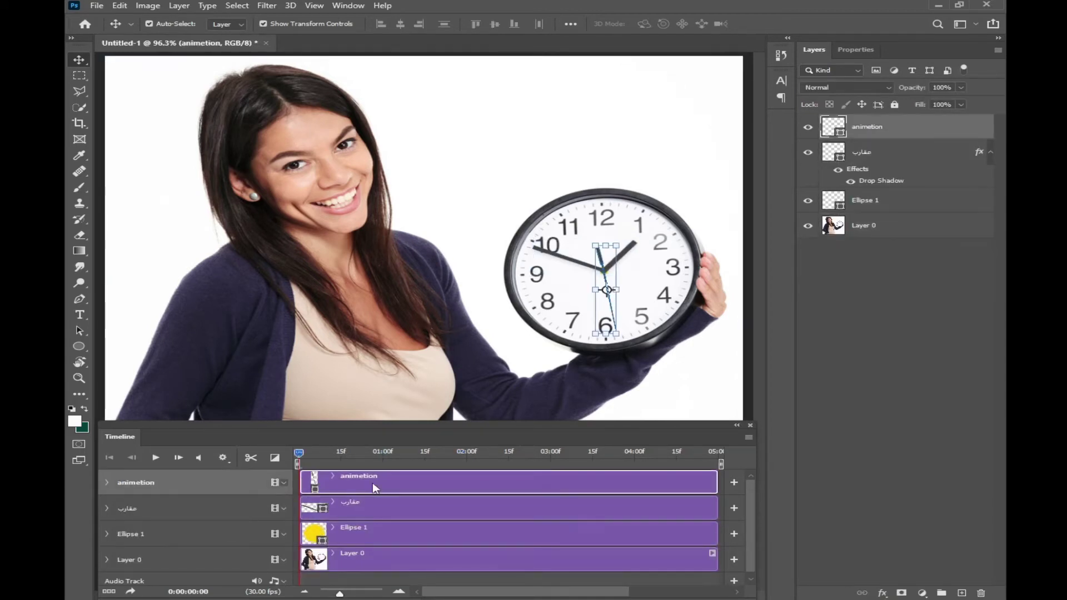
pyautogui.click(107, 482)
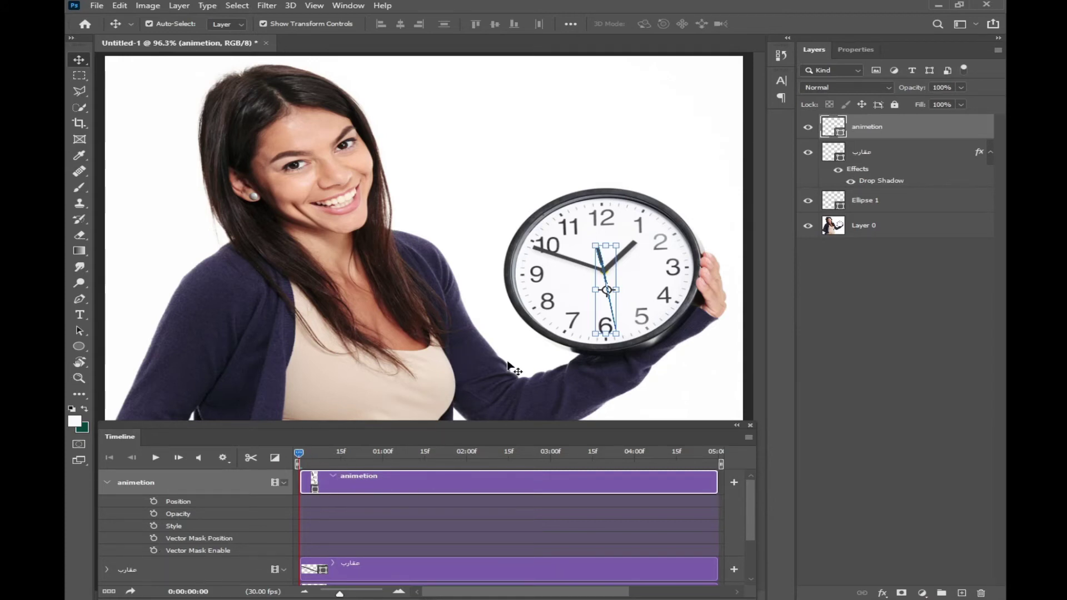
pyautogui.rightClick(885, 133)
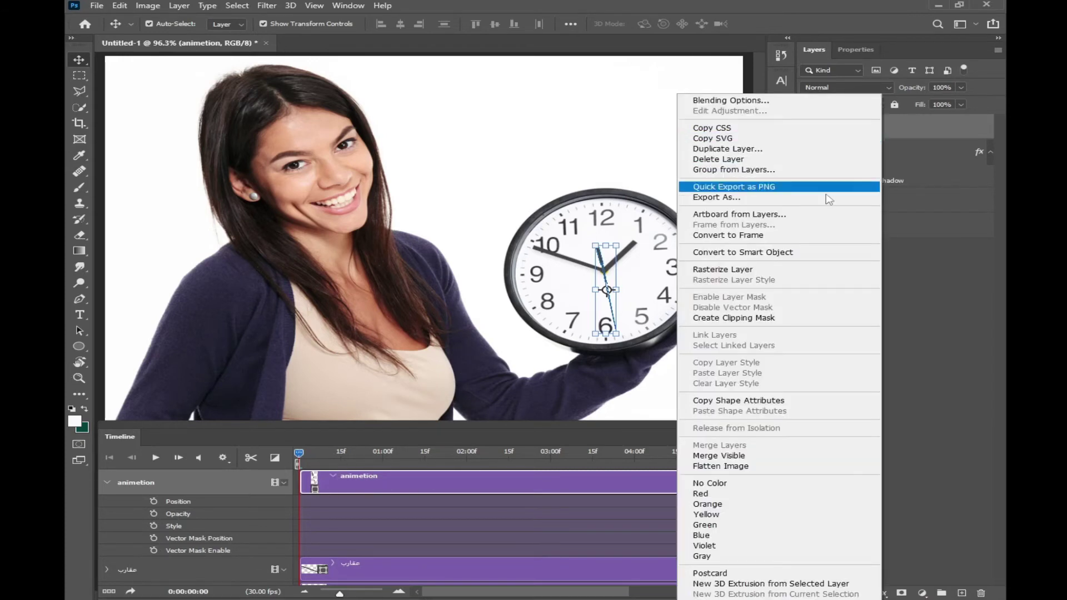
pyautogui.click(788, 253)
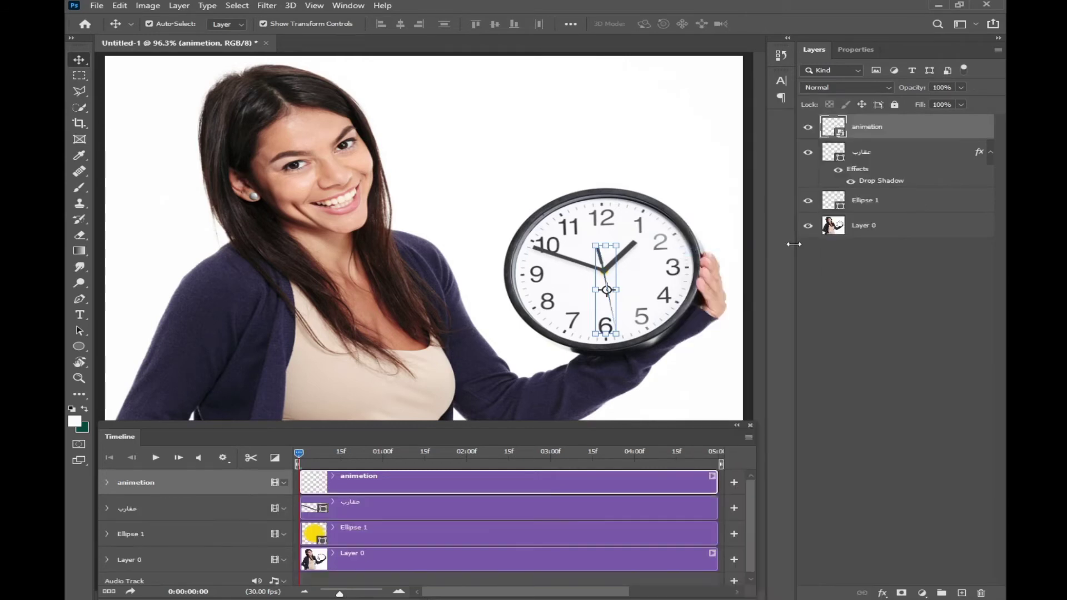
pyautogui.click(106, 483)
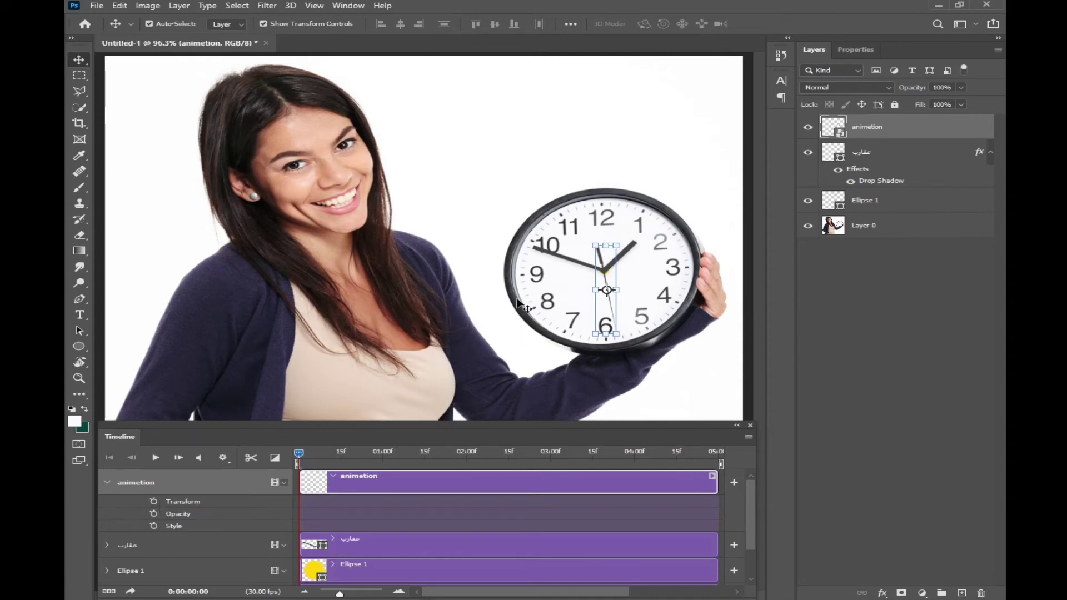
pyautogui.click(153, 501)
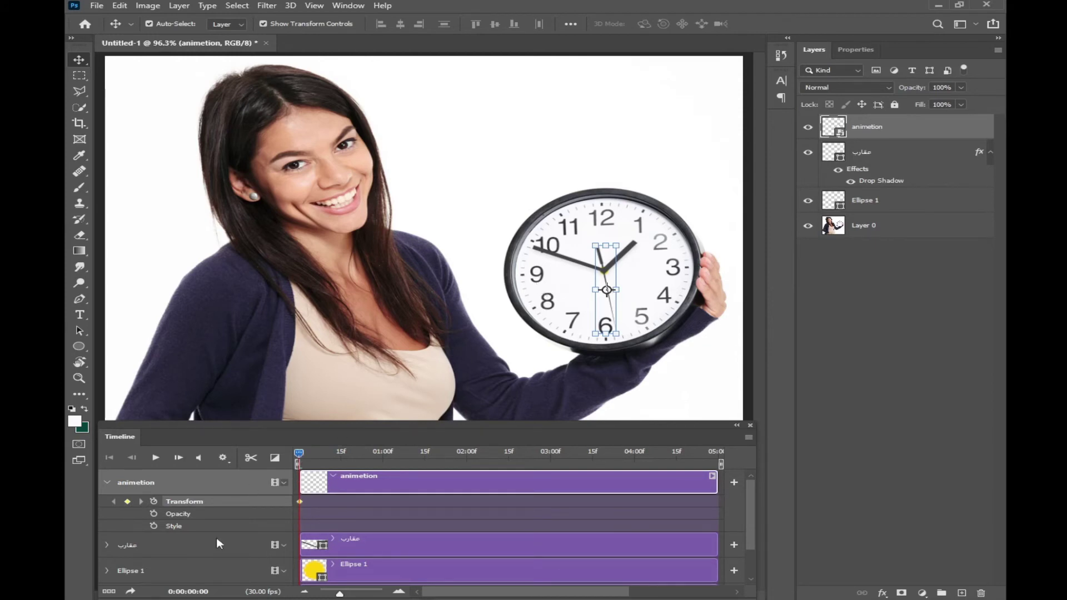
# - Set the playhead to 0:00:01:00 and begin a free transform of the second hand on the animetion layer
pyautogui.moveTo(299, 455); pyautogui.dragTo(385, 454)
pyautogui.press('ctrl')
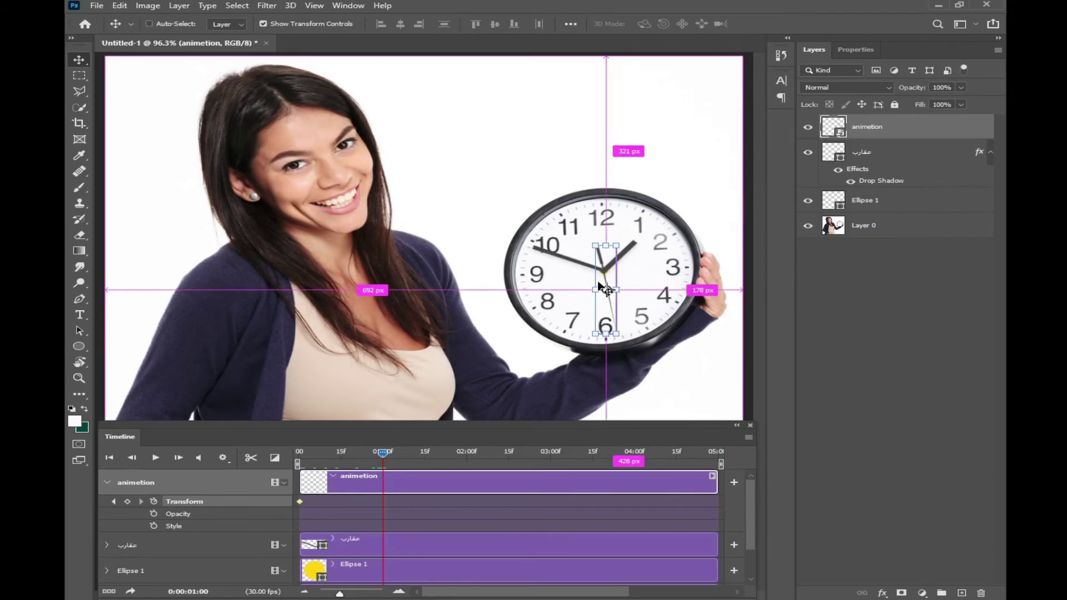
pyautogui.scroll(3, 574, 274)
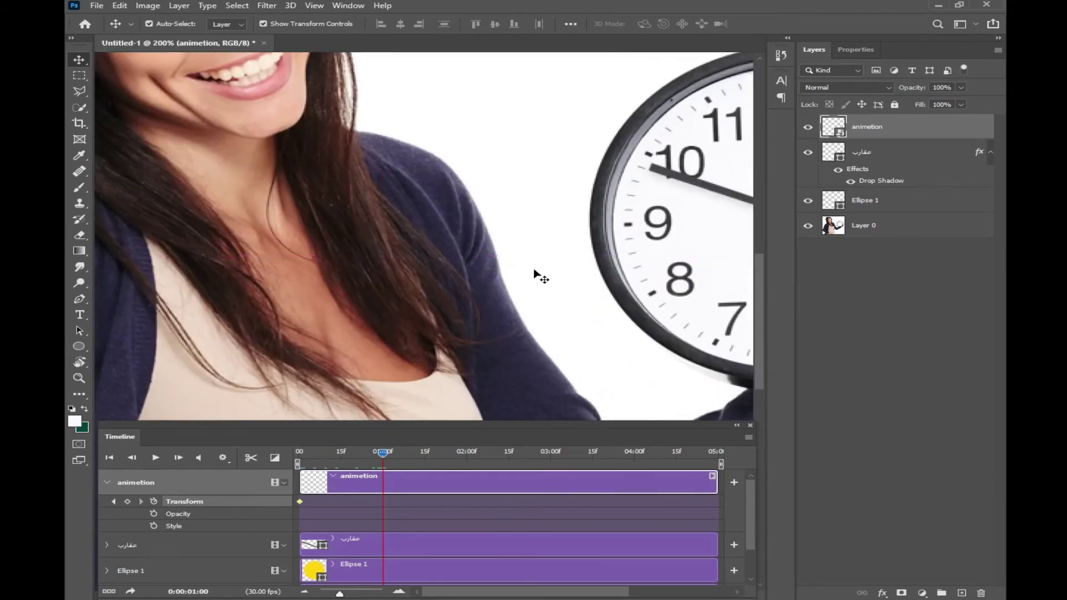
pyautogui.moveTo(628, 272); pyautogui.dragTo(251, 282)
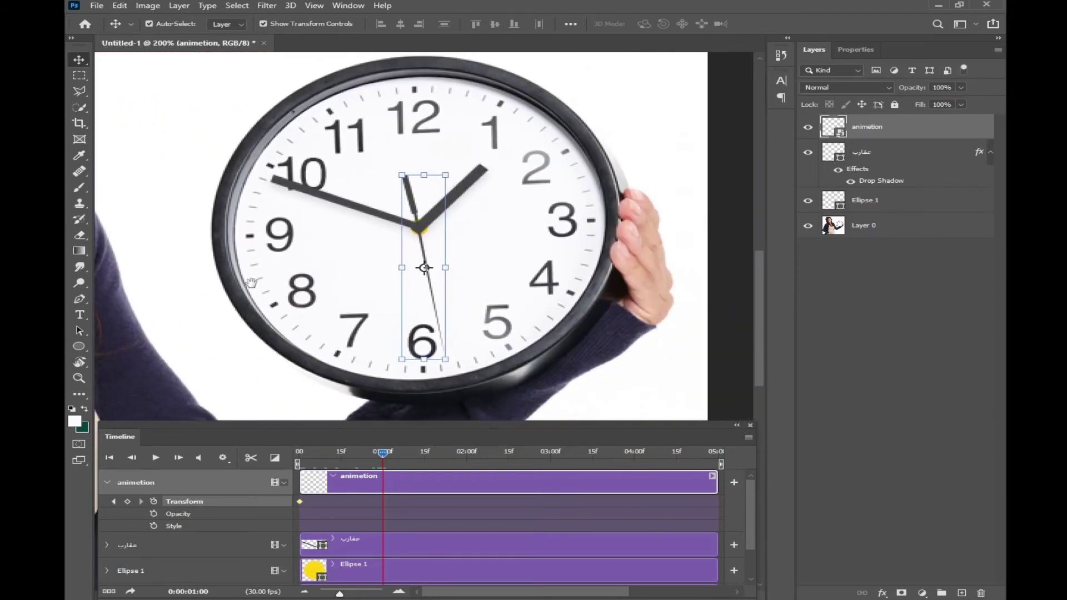
pyautogui.hotkey('ctrl', 't')
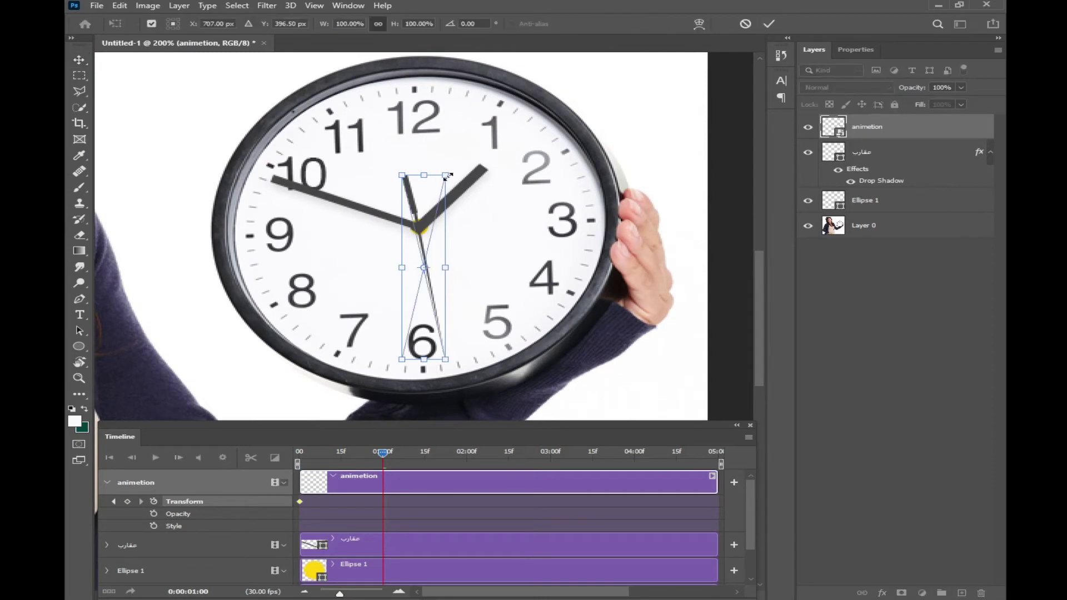
# - Try rotating the second hand about its default centre instead of the clock's centre, and undo the rotation
pyautogui.moveTo(425, 267); pyautogui.dragTo(422, 231)
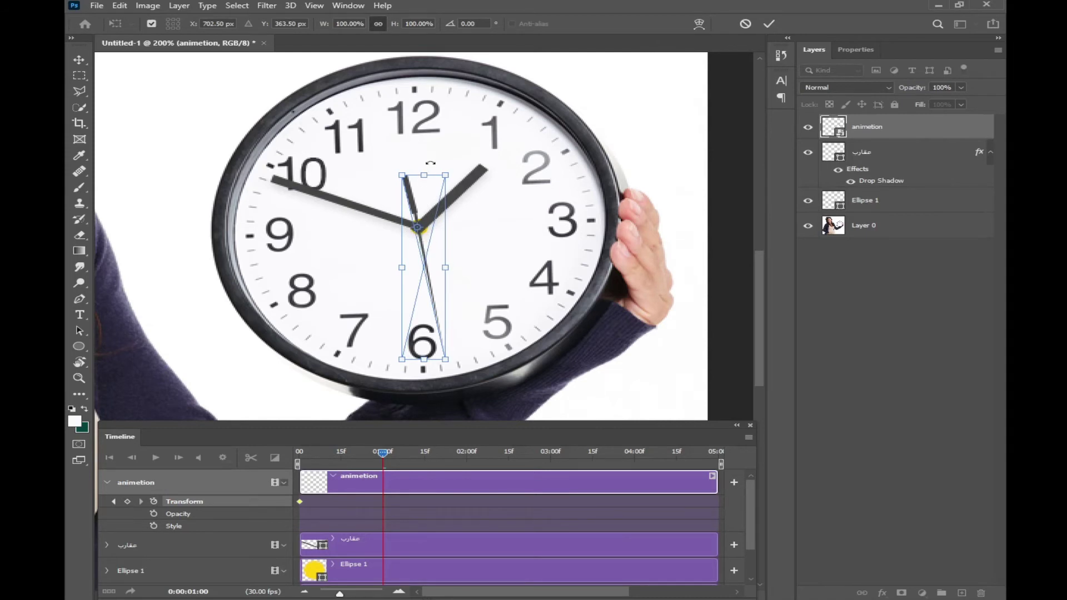
pyautogui.hotkey('ctrl', 'z')
pyautogui.moveTo(456, 373); pyautogui.dragTo(474, 208)
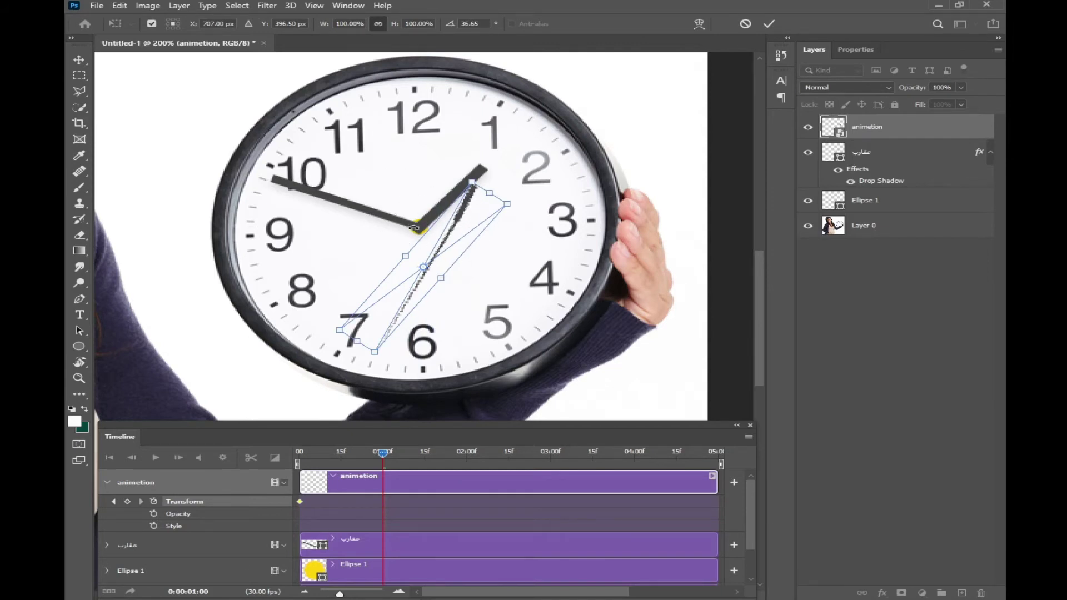
pyautogui.hotkey('ctrl', 'z')
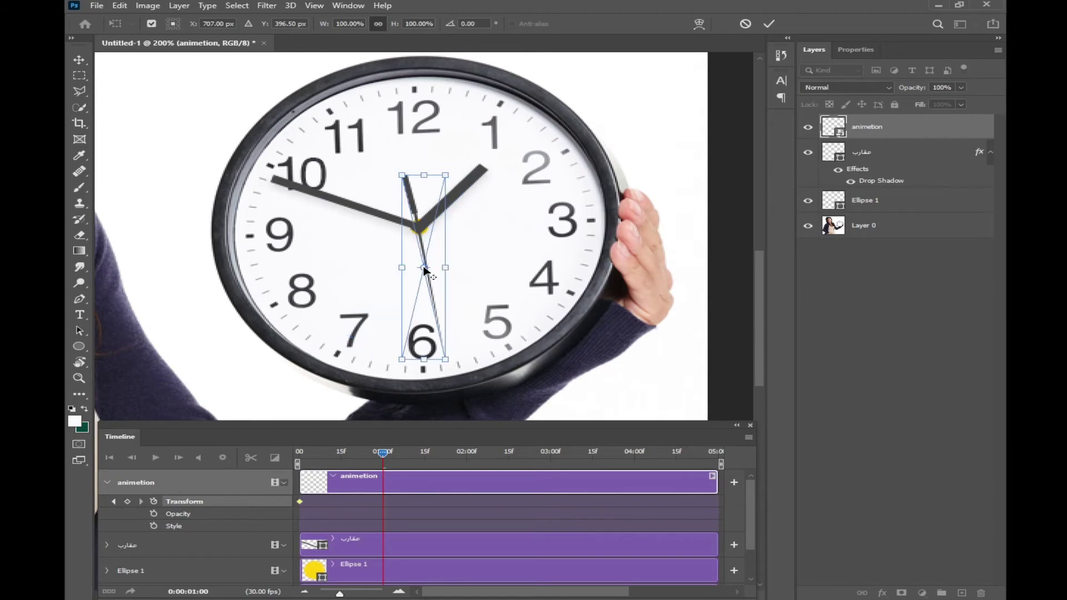
# - Rotate the second hand around the clock's centre to about 37.6°, pointing at the 7, and preview from the first frame
pyautogui.moveTo(422, 266); pyautogui.dragTo(420, 230)
pyautogui.moveTo(451, 369); pyautogui.dragTo(335, 367)
pyautogui.press('Return')
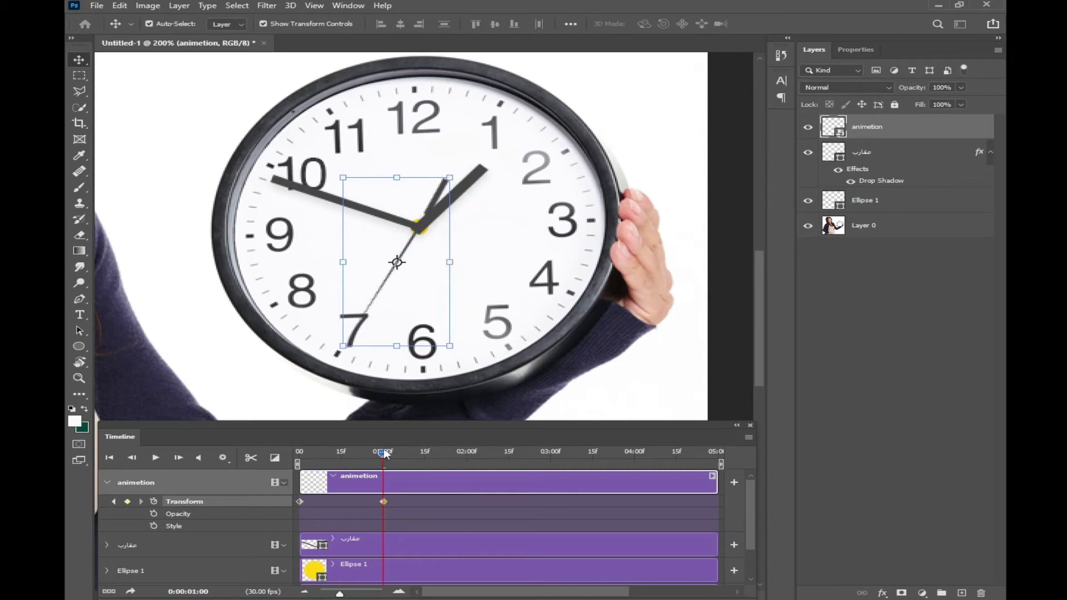
pyautogui.moveTo(383, 455); pyautogui.dragTo(298, 457)
pyautogui.click(155, 460)
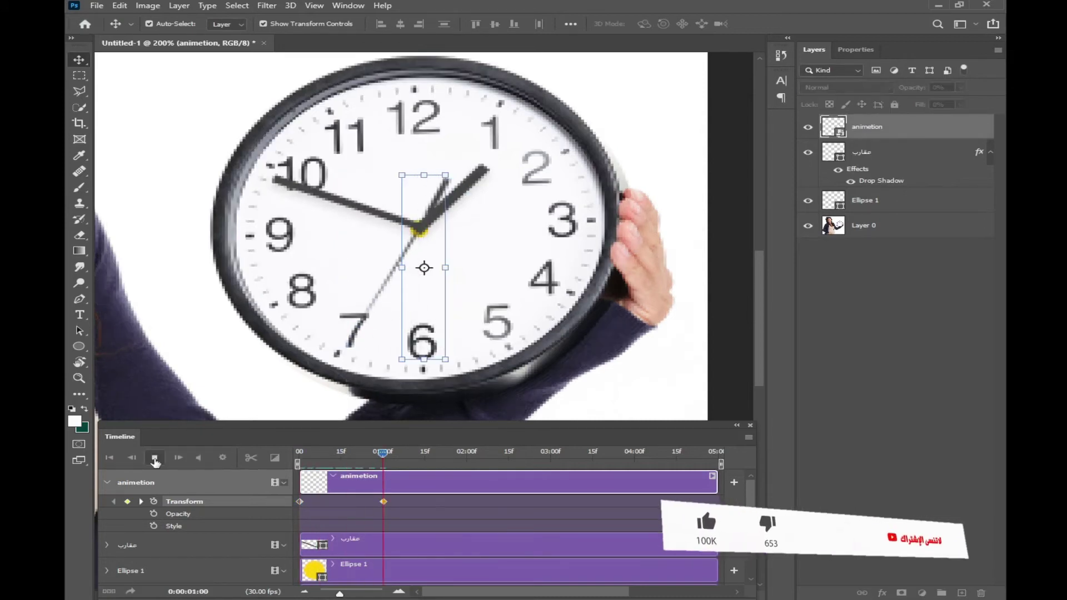
# - At 0:00:02:00, rotate the second hand around the clock's centre to about 80.15°, between the 8 and the 9
pyautogui.click(441, 453)
pyautogui.moveTo(443, 454); pyautogui.dragTo(471, 452)
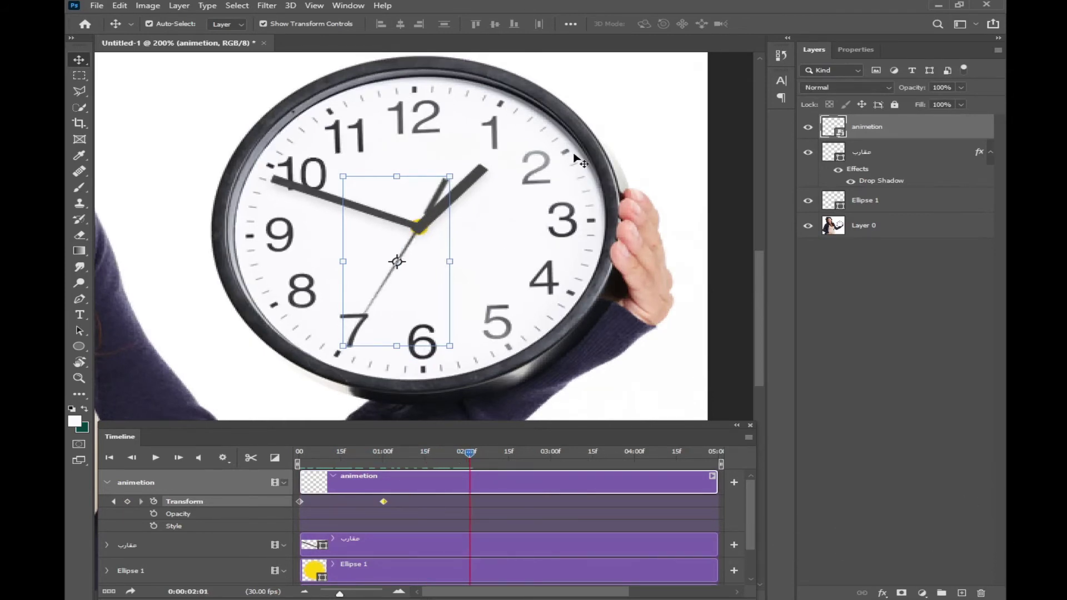
pyautogui.moveTo(470, 454); pyautogui.dragTo(468, 453)
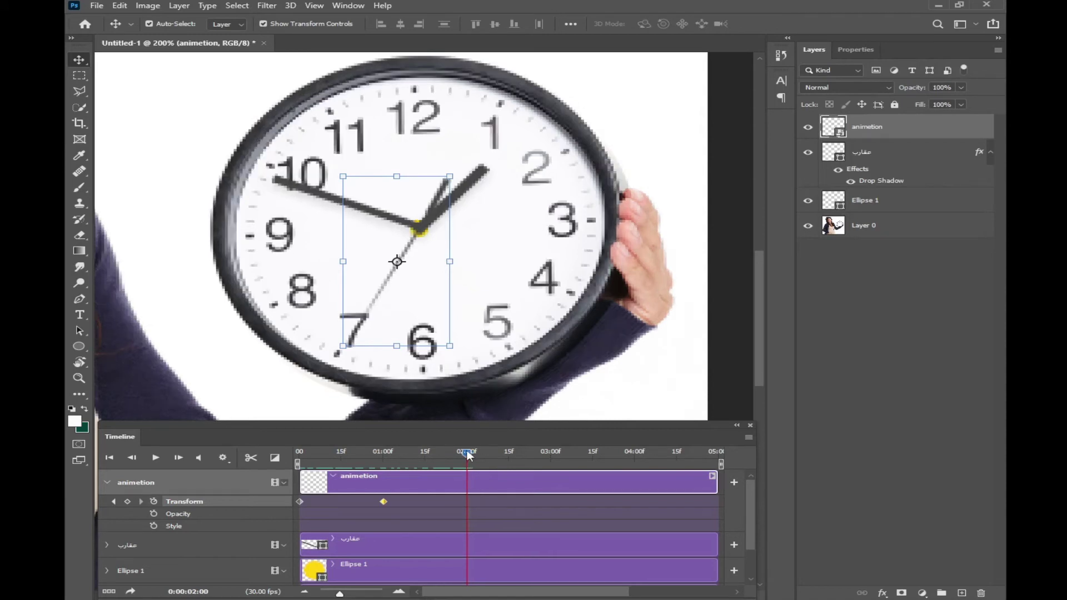
pyautogui.click(344, 345)
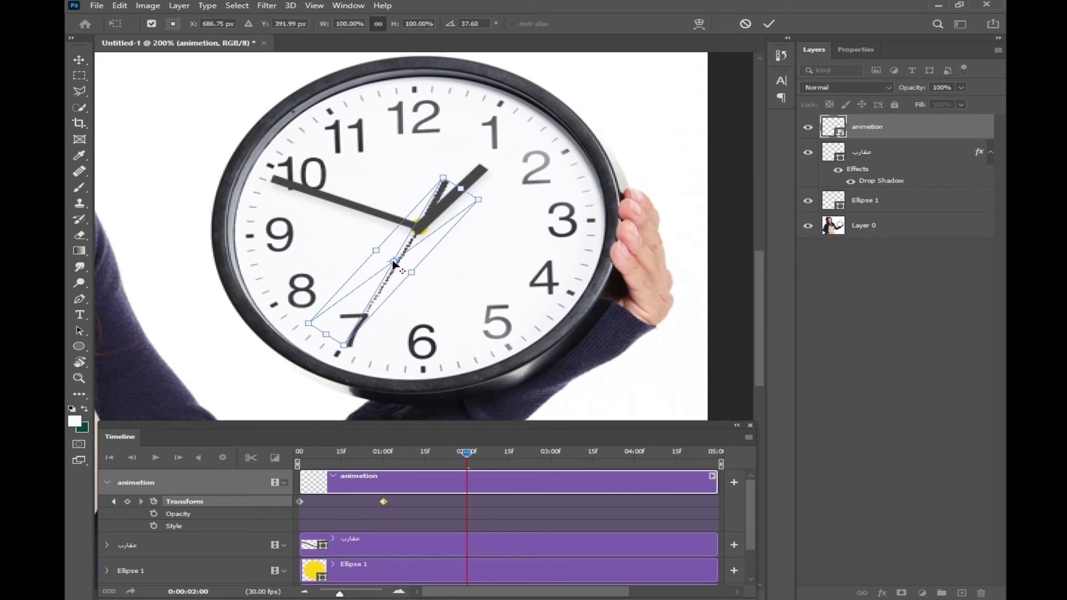
pyautogui.moveTo(393, 262); pyautogui.dragTo(420, 227)
pyautogui.moveTo(354, 369); pyautogui.dragTo(275, 288)
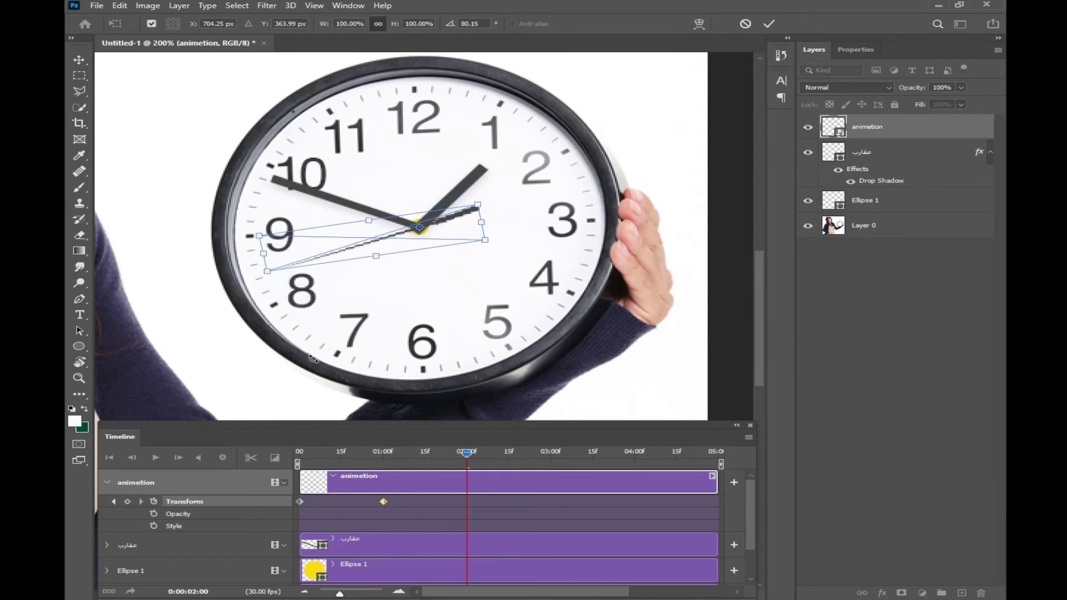
pyautogui.press('Return')
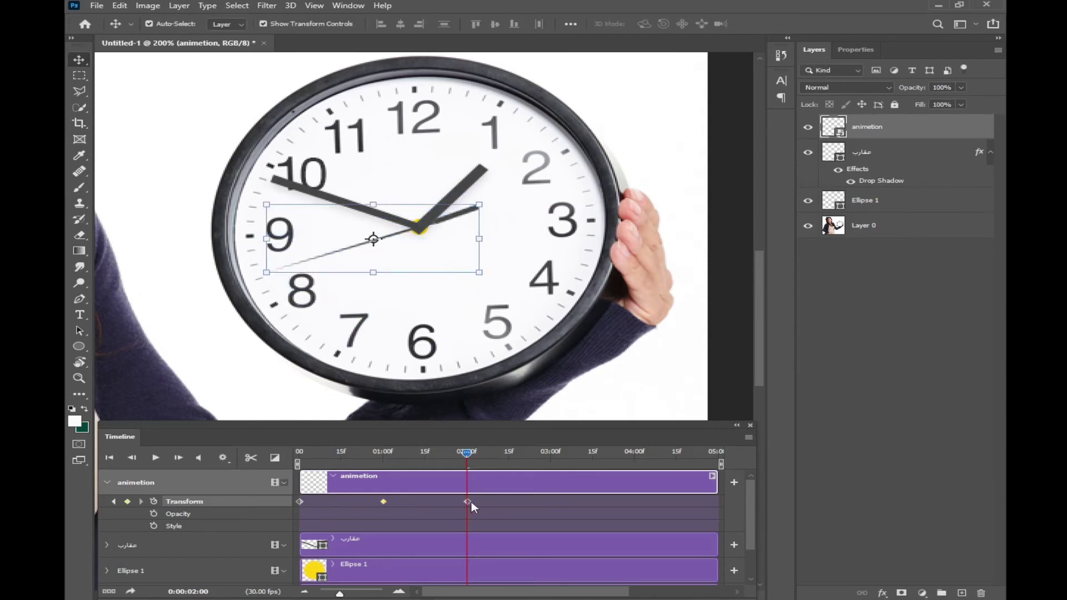
# - Select the Transform keyframe at 2 seconds and preview the hand's movement from the first frame
pyautogui.click(468, 499)
pyautogui.moveTo(459, 462); pyautogui.dragTo(302, 454)
pyautogui.click(156, 457)
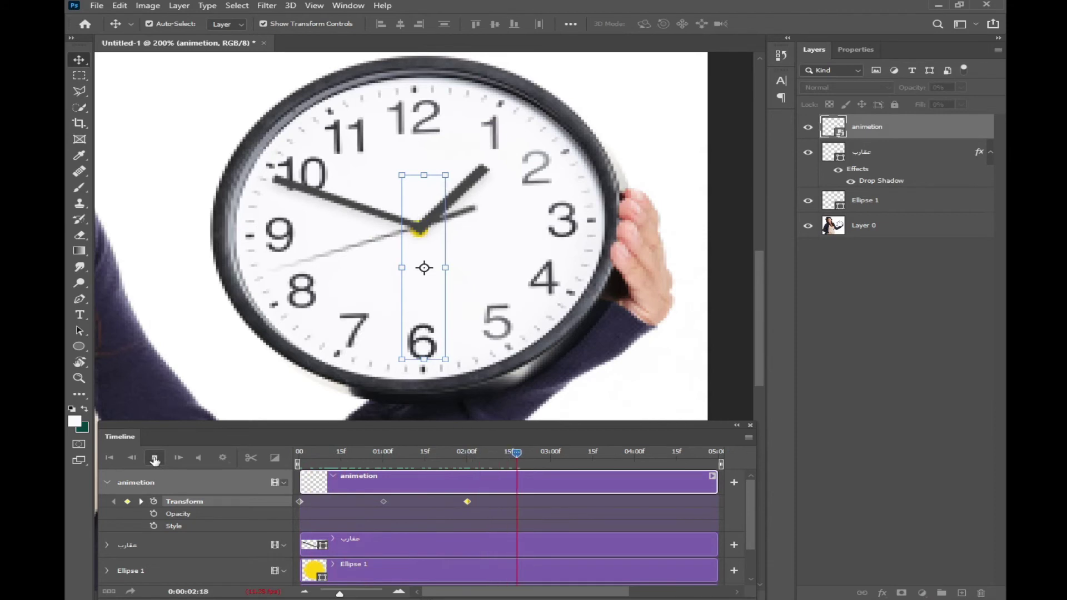
pyautogui.click(156, 458)
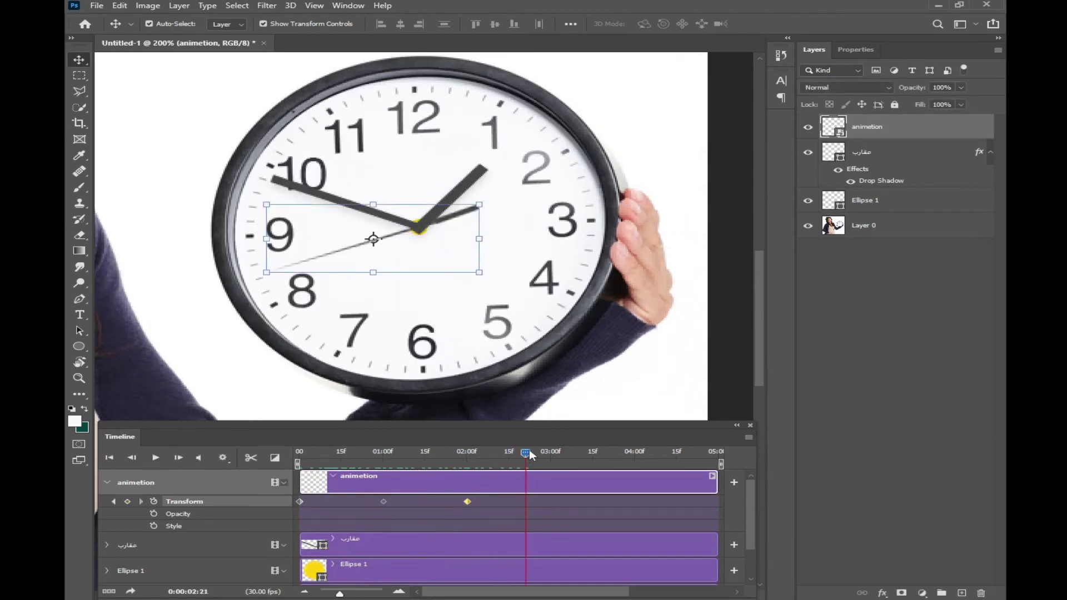
# - At 0:00:02:29, rotate the second hand around the clock's centre to about 127.54°, pointing at the 10
pyautogui.moveTo(531, 455); pyautogui.dragTo(548, 455)
pyautogui.hotkey('ctrl', 't')
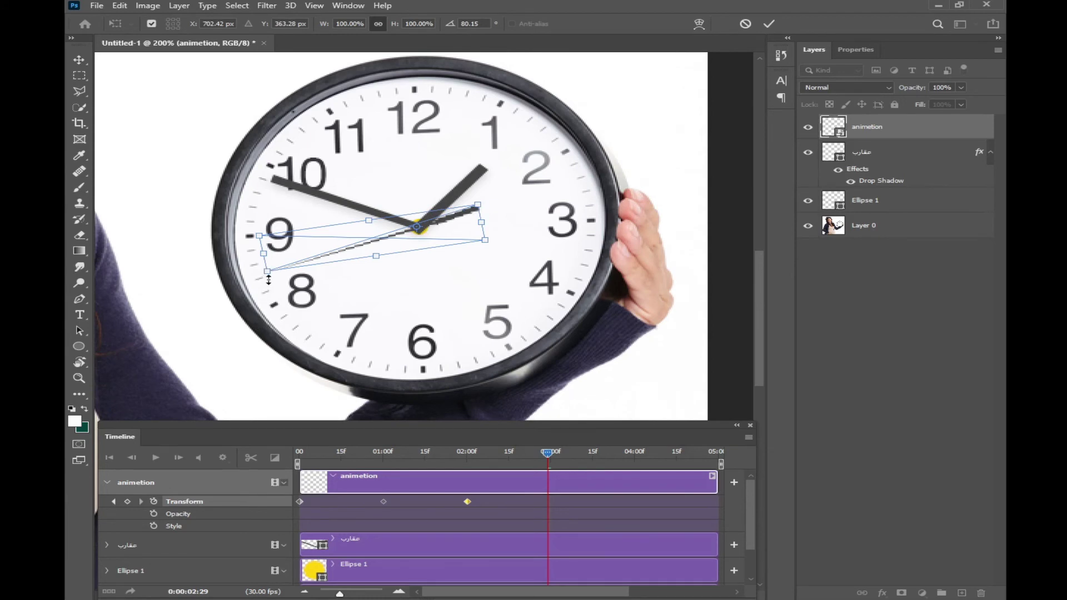
pyautogui.moveTo(269, 280); pyautogui.dragTo(260, 203)
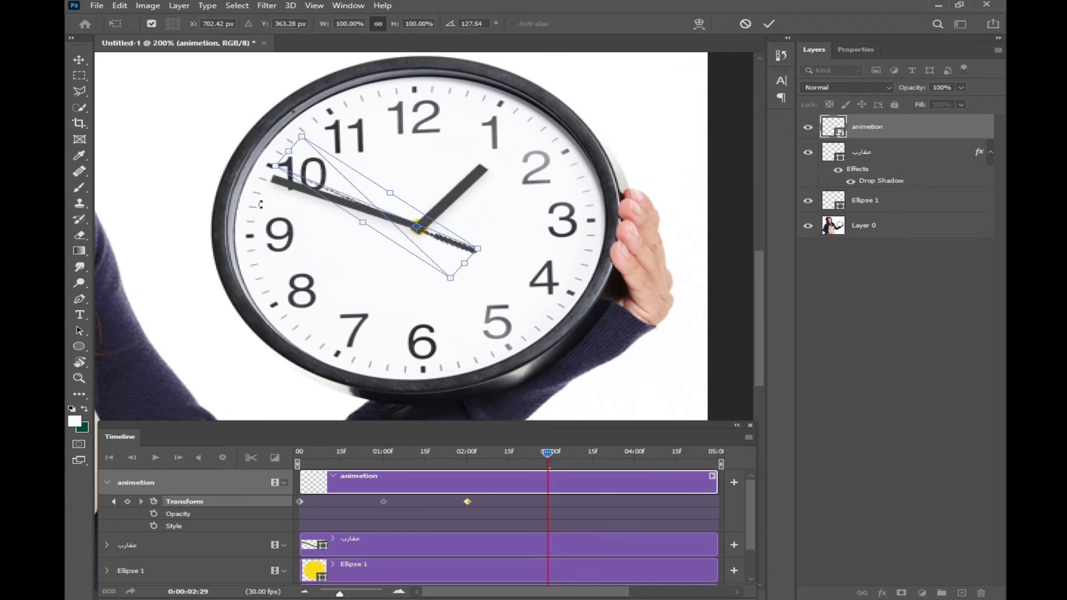
pyautogui.press('Return')
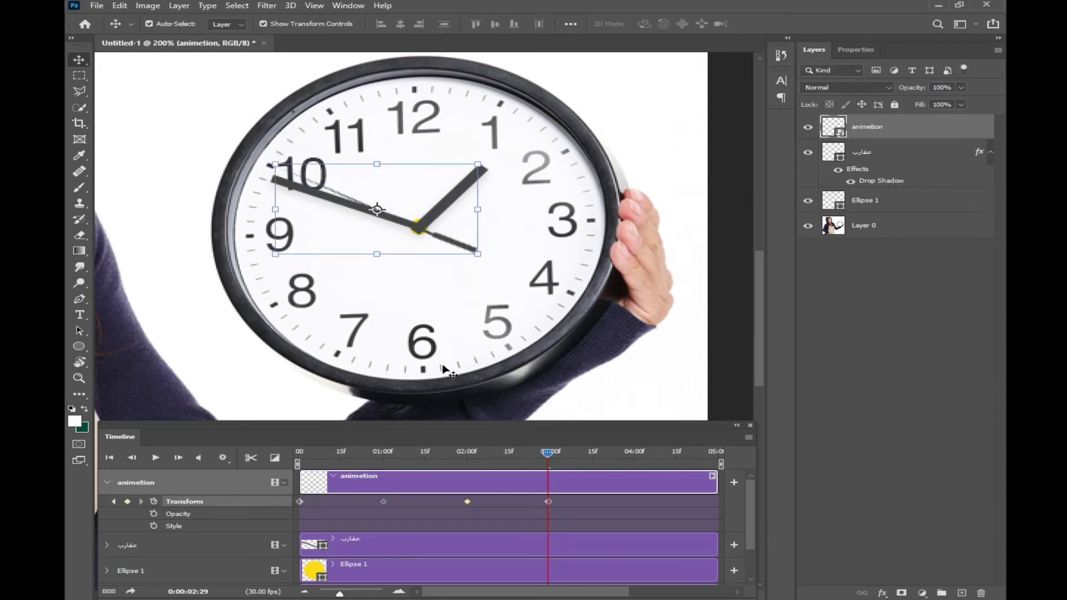
# - At 0:00:04:00, rotate the second hand clockwise around the clock's centre, past the 10
pyautogui.click(634, 453)
pyautogui.hotkey('ctrl', 't')
pyautogui.moveTo(376, 208); pyautogui.dragTo(416, 229)
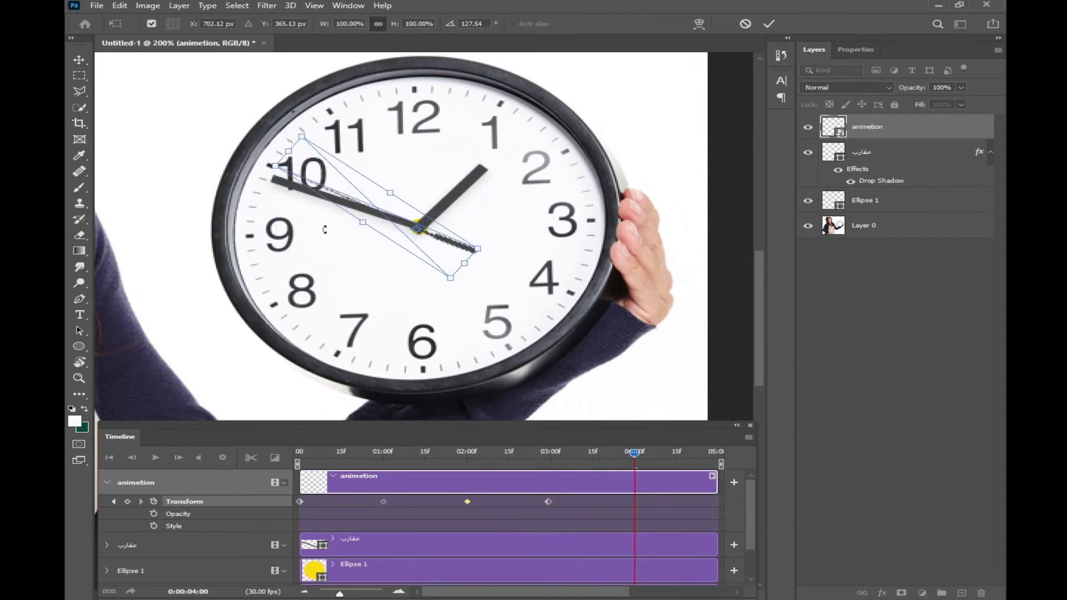
pyautogui.press('Return')
pyautogui.moveTo(325, 229); pyautogui.dragTo(345, 187)
# - At 0:00:04:19, rotate the second hand to about -172.86° so it points at the 12
pyautogui.click(687, 453)
pyautogui.hotkey('ctrl', 't')
pyautogui.press('Return')
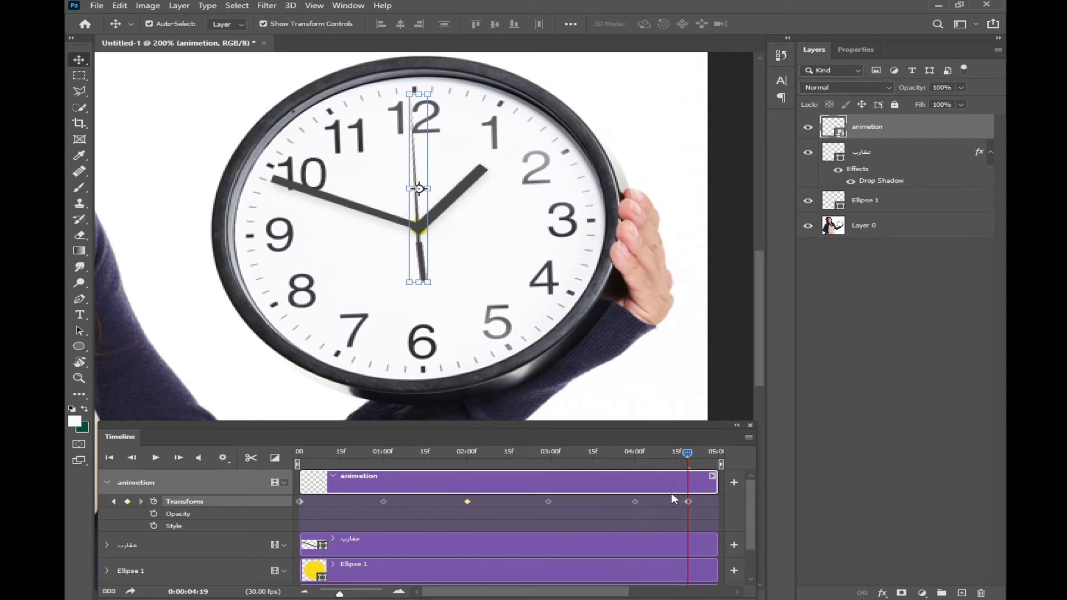
# - Shift the five Transform keyframes after the first one earlier and closer together, placing the last slightly past 3 seconds
pyautogui.moveTo(383, 502); pyautogui.dragTo(363, 502)
pyautogui.moveTo(468, 501); pyautogui.dragTo(418, 502)
pyautogui.moveTo(548, 503); pyautogui.dragTo(474, 502)
pyautogui.moveTo(636, 502); pyautogui.dragTo(523, 501)
pyautogui.moveTo(688, 502); pyautogui.dragTo(571, 502)
# - At 0:00:03:21, rotate the second hand clockwise around the clock's centre, past the 12, and select the new keyframe
pyautogui.click(609, 455)
pyautogui.click(434, 201)
pyautogui.click(421, 259)
pyautogui.moveTo(419, 189); pyautogui.dragTo(418, 227)
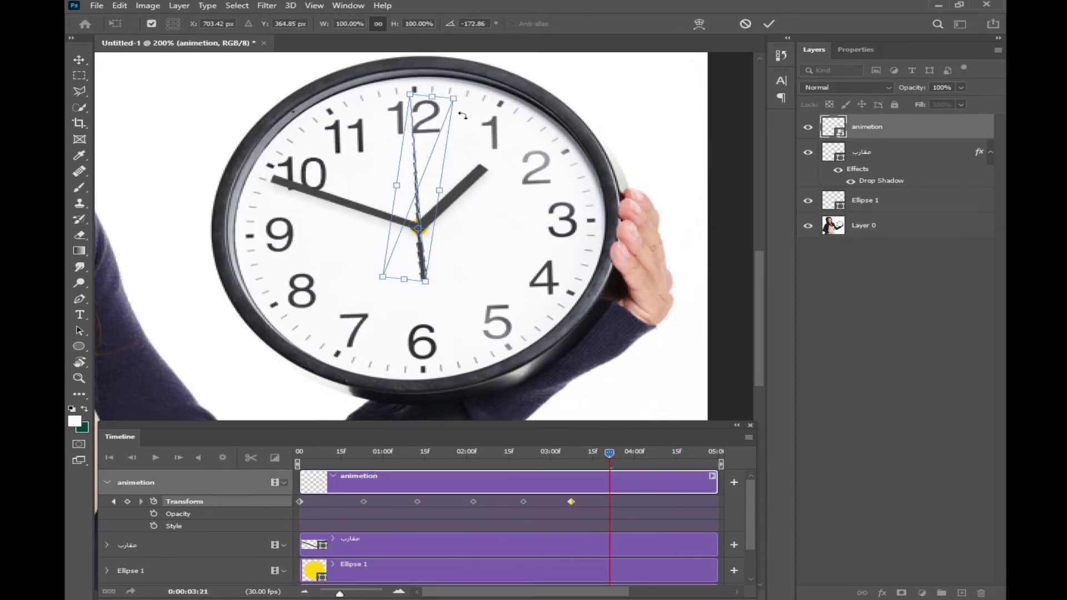
pyautogui.moveTo(463, 110); pyautogui.dragTo(516, 192)
pyautogui.press('Return')
pyautogui.click(611, 502)
# - At about 4 seconds, rotate the second hand clockwise around the clock's centre toward the 3
pyautogui.moveTo(610, 454); pyautogui.dragTo(637, 455)
pyautogui.moveTo(451, 201); pyautogui.dragTo(419, 227)
pyautogui.moveTo(551, 152); pyautogui.dragTo(568, 254)
pyautogui.press('Return')
# - At about 4.4 seconds, rotate the second hand clockwise around the clock's centre toward the 4
pyautogui.moveTo(637, 456); pyautogui.dragTo(669, 456)
pyautogui.moveTo(468, 229); pyautogui.dragTo(419, 226)
pyautogui.moveTo(595, 209); pyautogui.dragTo(580, 286)
pyautogui.press('Return')
# - Near the timeline's end, rotate the second hand clockwise around the clock's centre toward the 5, and return to the first frame
pyautogui.moveTo(669, 455); pyautogui.dragTo(711, 456)
pyautogui.moveTo(459, 251); pyautogui.dragTo(419, 227)
pyautogui.moveTo(572, 254); pyautogui.dragTo(544, 315)
pyautogui.press('Return')
pyautogui.moveTo(710, 455); pyautogui.dragTo(278, 472)
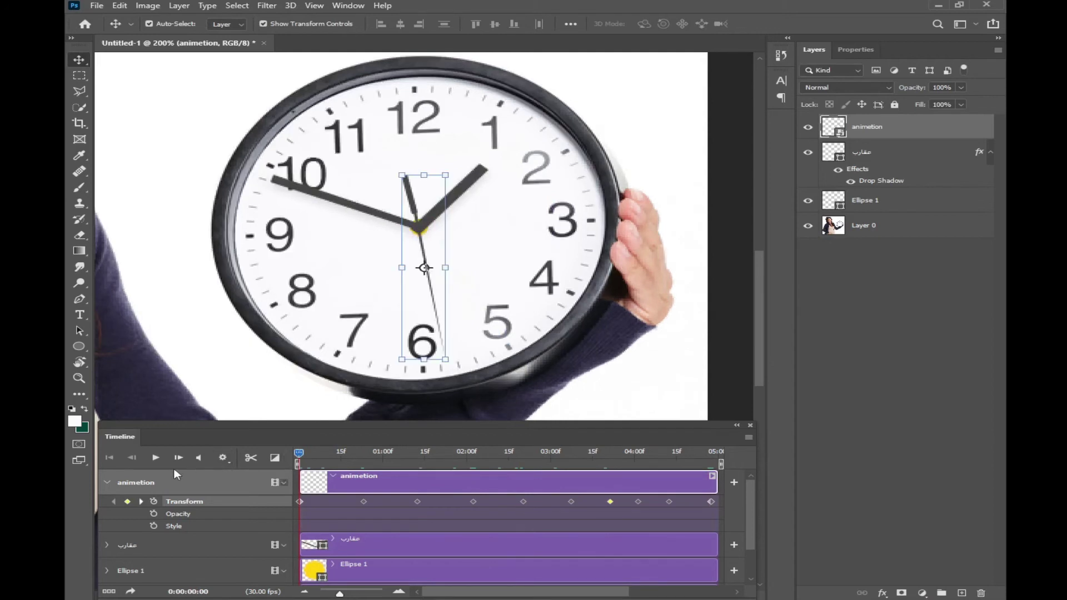
# - Play back the clock animation from the first frame, and play it again with the whole picture in view
pyautogui.click(156, 458)
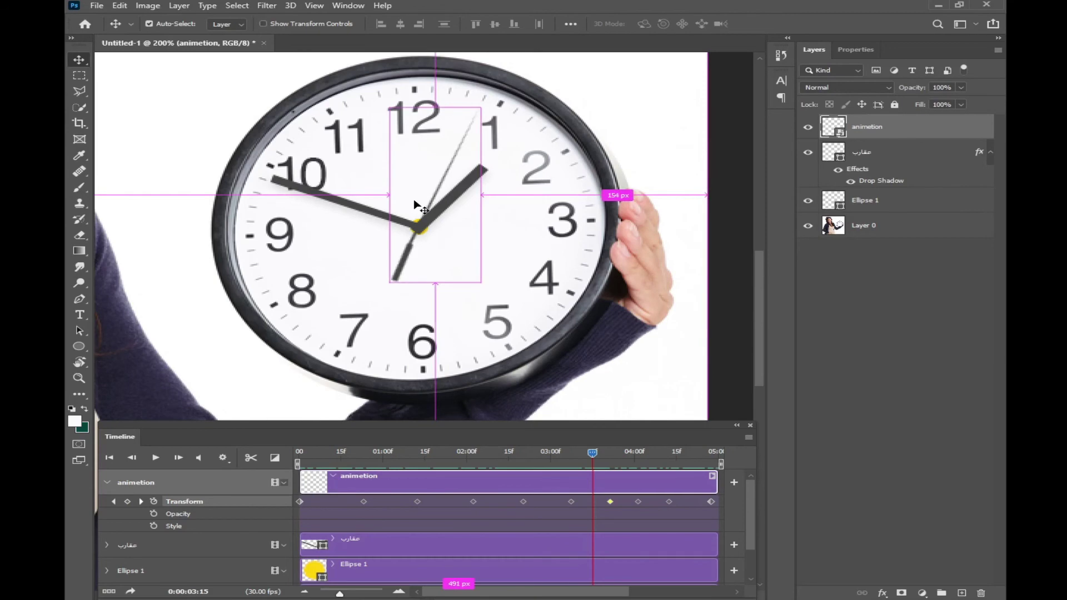
pyautogui.hotkey('ctrl', '-')
pyautogui.hotkey('ctrl', '-')
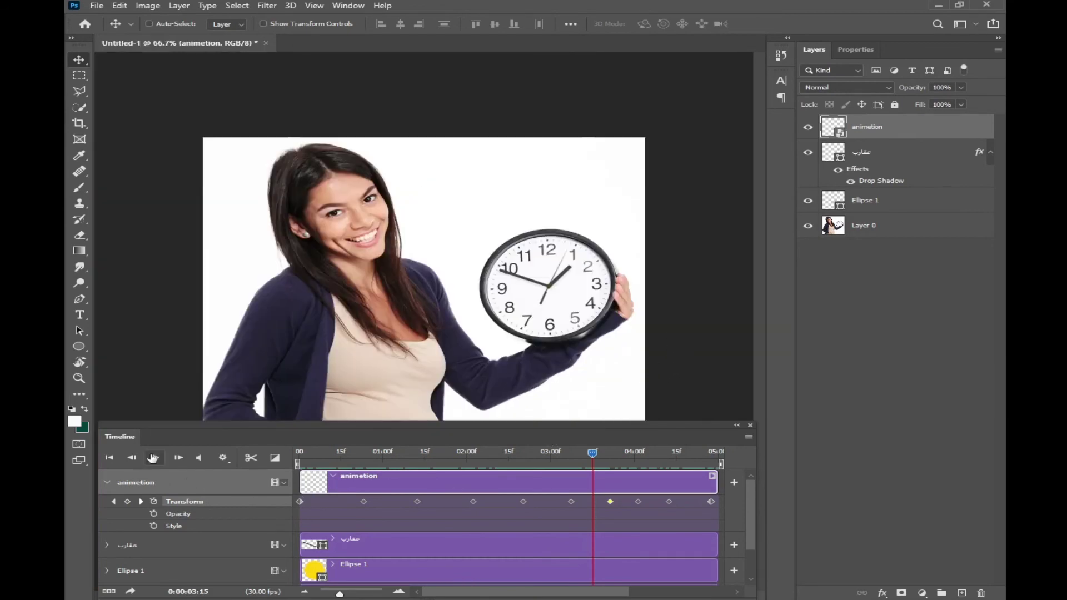
pyautogui.click(152, 457)
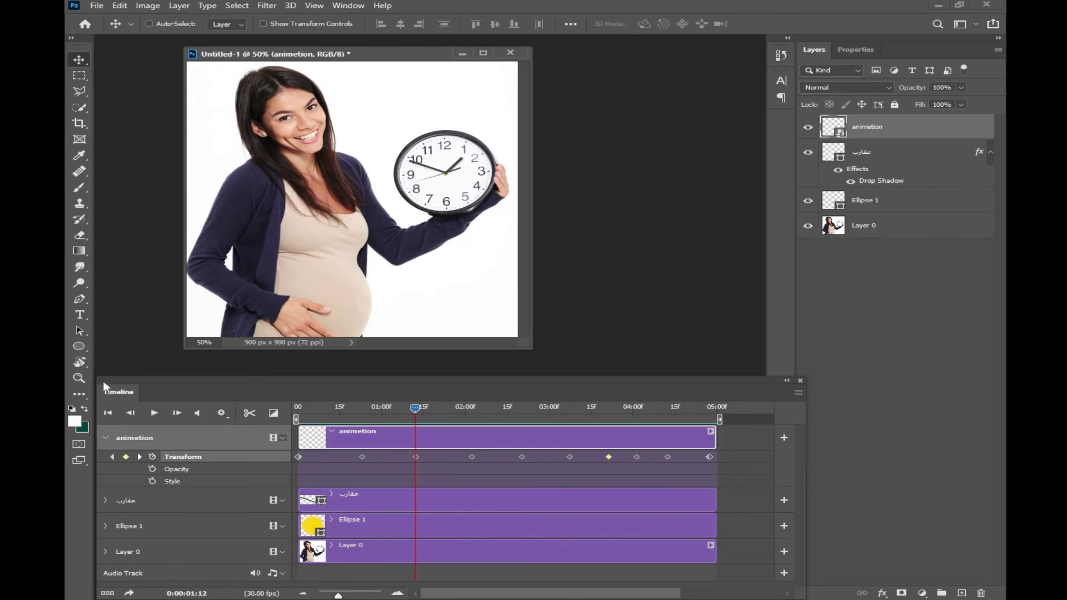
# - Add the text "هانت" in dark green, bold GE SS Two lettering above the clock
pyautogui.click(80, 315)
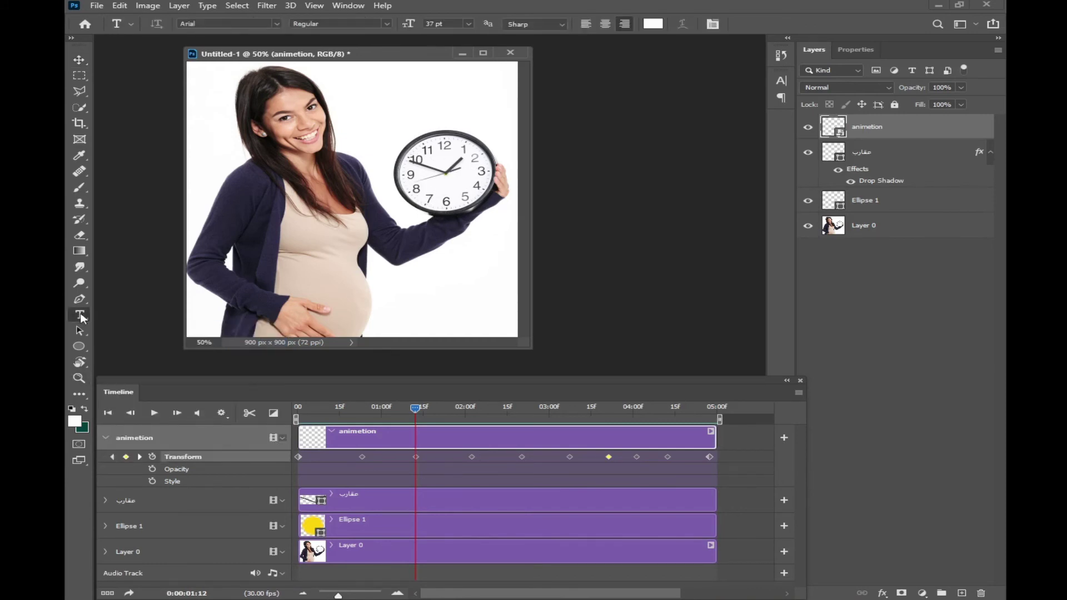
pyautogui.click(402, 113)
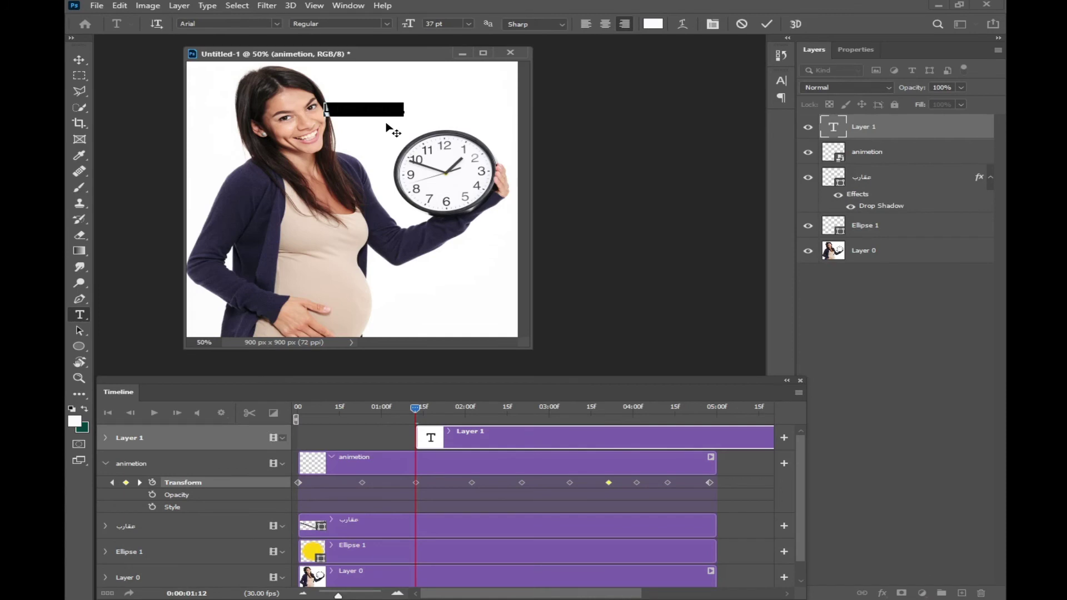
pyautogui.press('BackSpace')
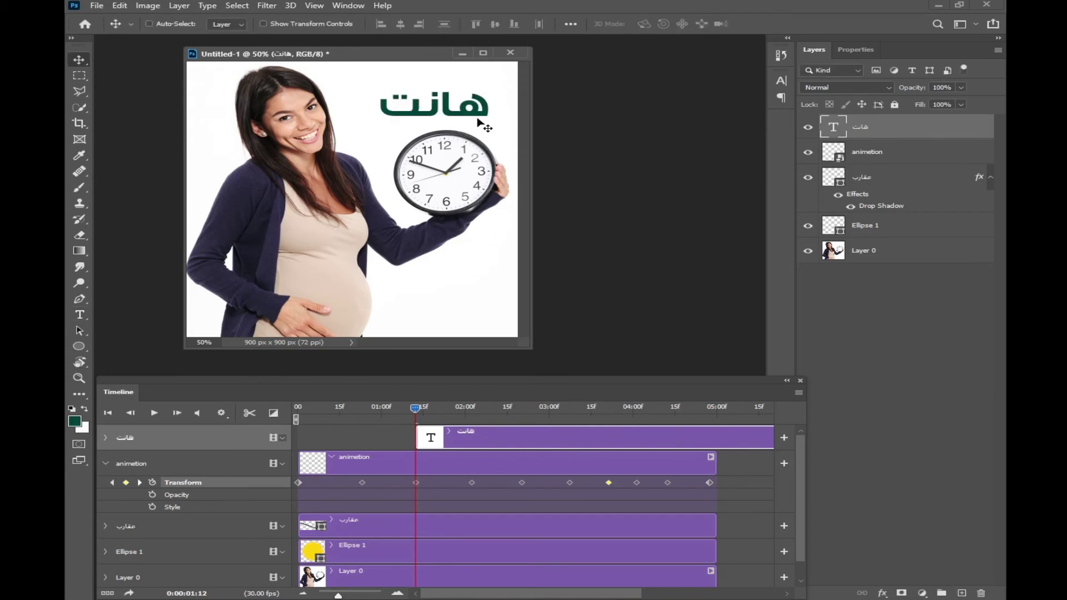
pyautogui.moveTo(489, 117)
pyautogui.mouseDown()
pyautogui.moveTo(476, 115)
pyautogui.moveTo(491, 117)
pyautogui.mouseUp()
# - Move the "هانت" clip to the start of the timeline and trim it to end at about frame 22
pyautogui.moveTo(414, 410); pyautogui.dragTo(298, 410)
pyautogui.moveTo(513, 443); pyautogui.dragTo(405, 432)
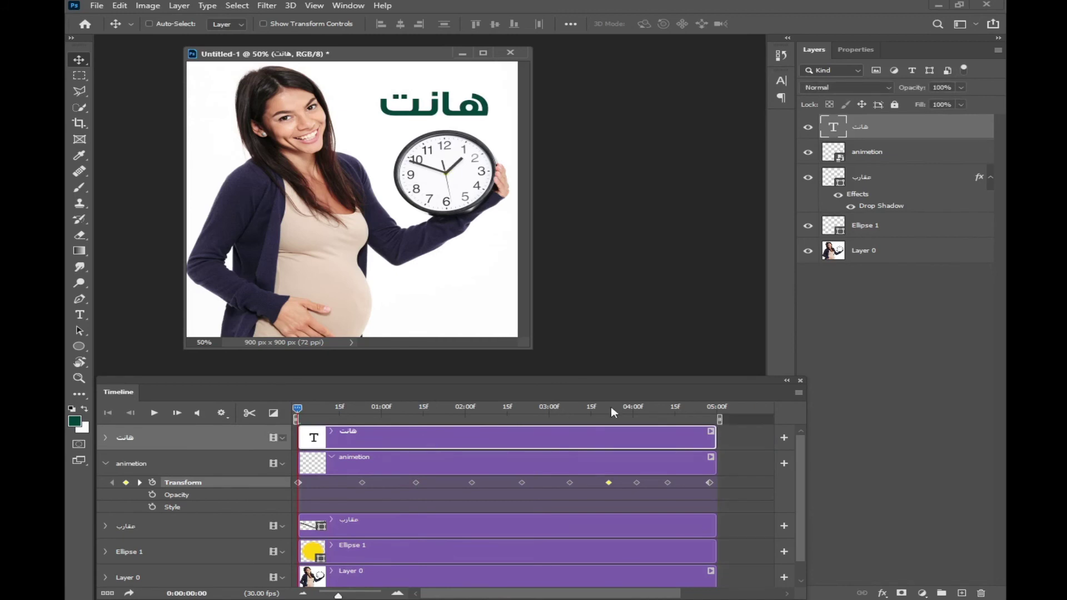
pyautogui.moveTo(713, 436); pyautogui.dragTo(361, 437)
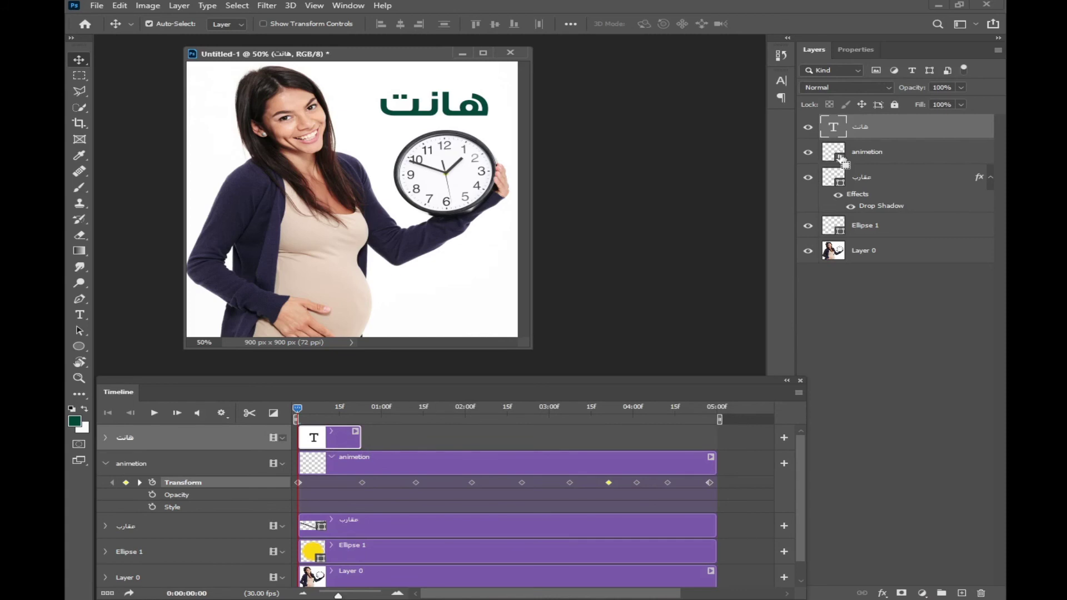
# - Duplicate the "هانت" text and make its clip run from about frame 17 to about 0:00:01:12
pyautogui.hotkey('ctrl', 'j')
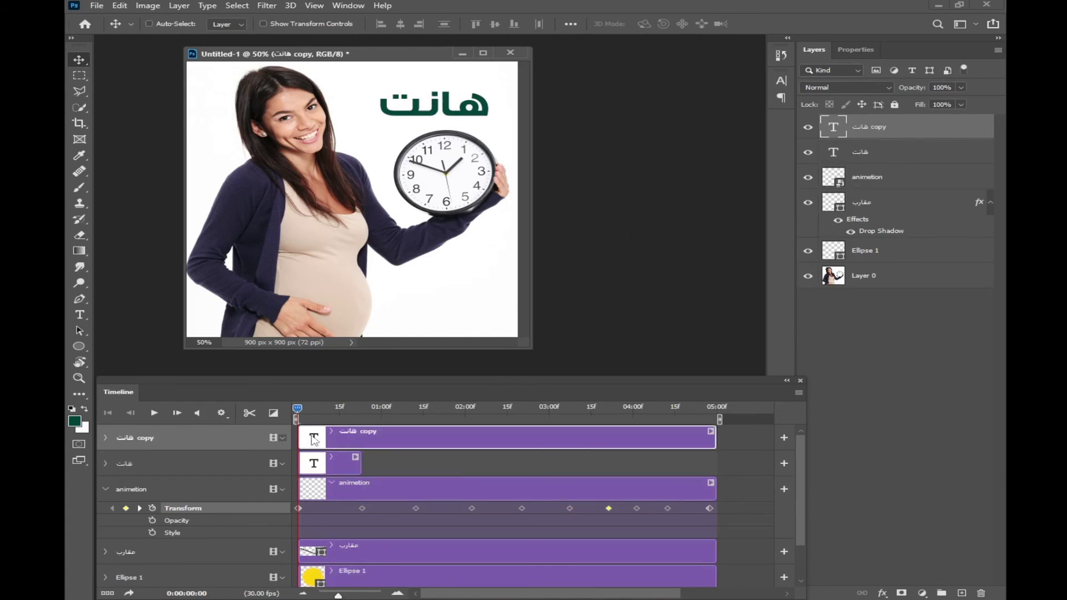
pyautogui.moveTo(333, 433); pyautogui.dragTo(359, 437)
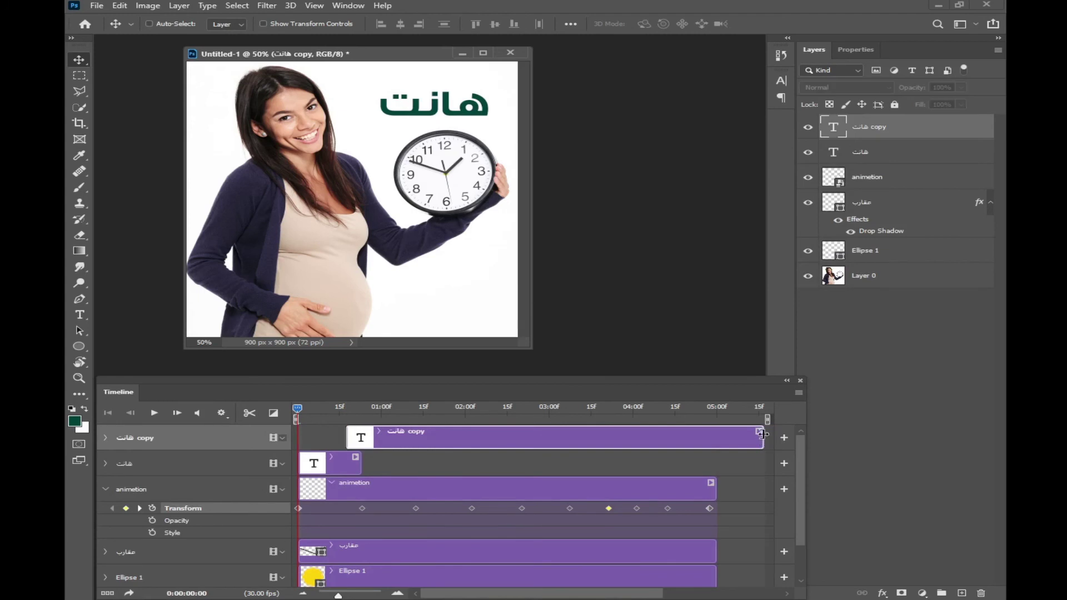
pyautogui.moveTo(763, 434); pyautogui.dragTo(411, 444)
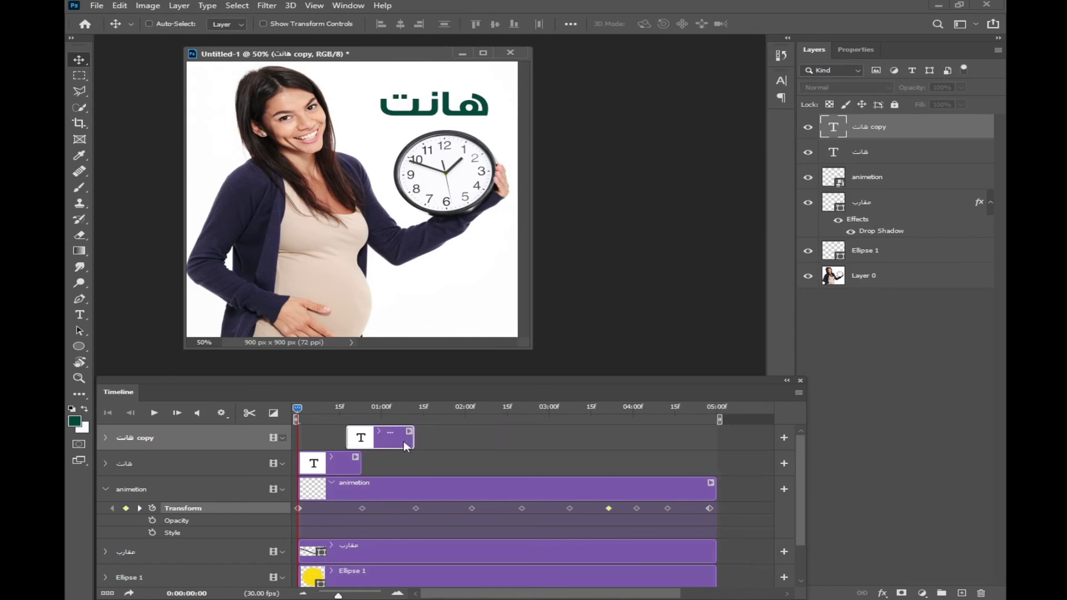
# - Recolour the duplicated "هانت" text red
pyautogui.doubleClick(833, 127)
pyautogui.click(75, 421)
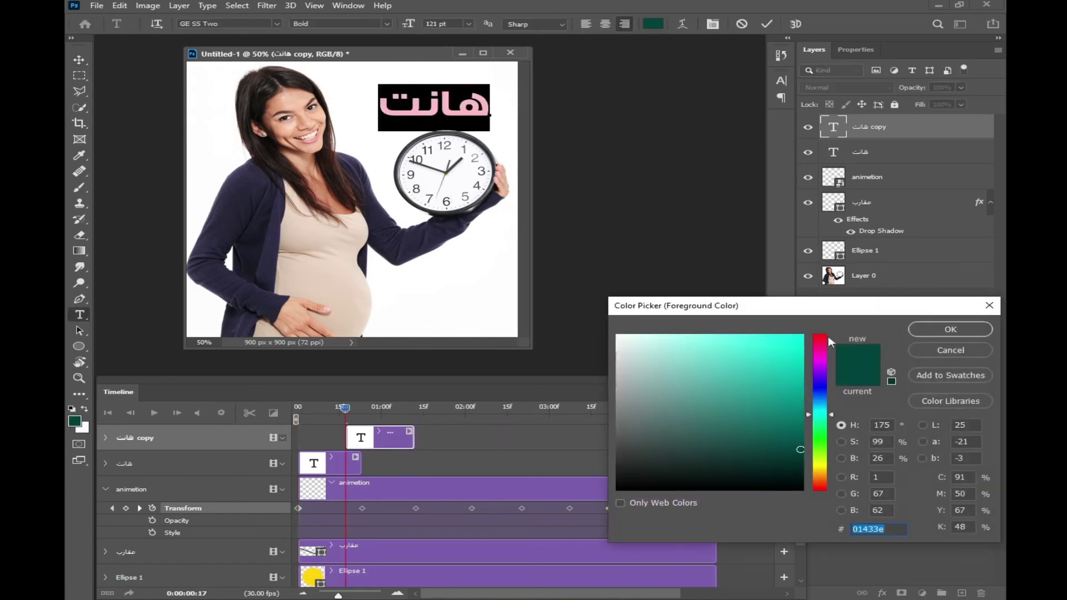
pyautogui.moveTo(828, 351); pyautogui.dragTo(817, 313)
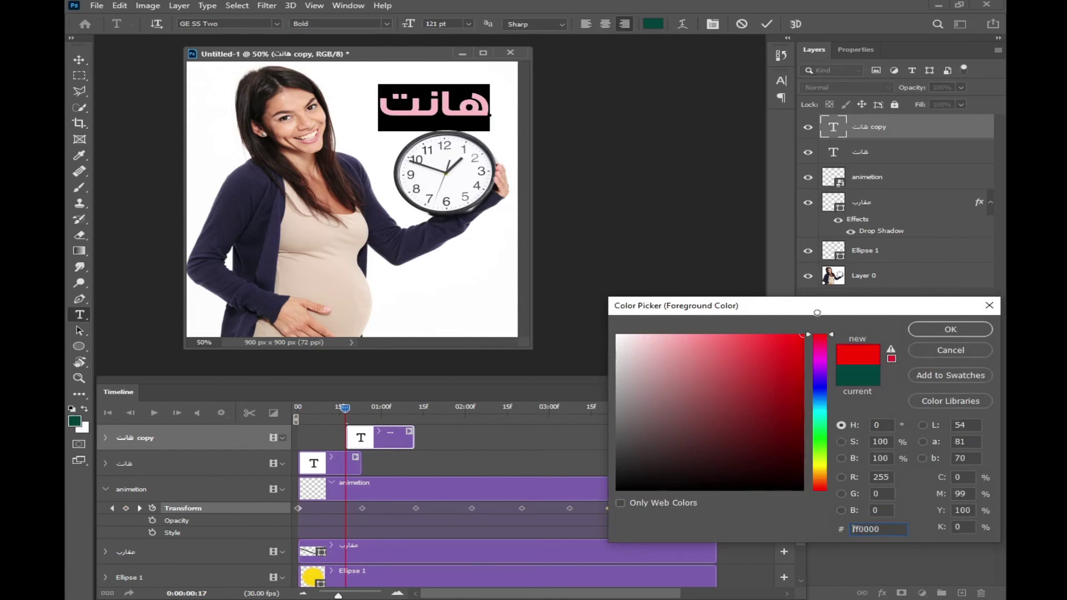
pyautogui.click(938, 329)
pyautogui.hotkey('ctrl', 'Return')
pyautogui.press('v')
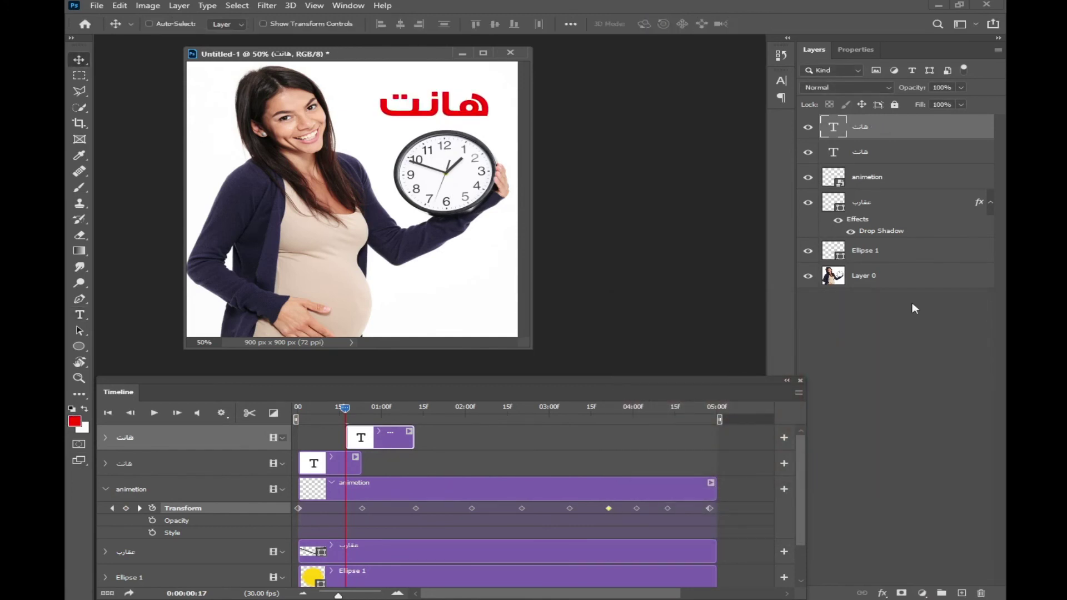
# - Duplicate the red text with a short clip starting at 0:00:01:12, and change the wording to "ساعات"
pyautogui.hotkey('ctrl', 'j')
pyautogui.moveTo(762, 438); pyautogui.dragTo(451, 440)
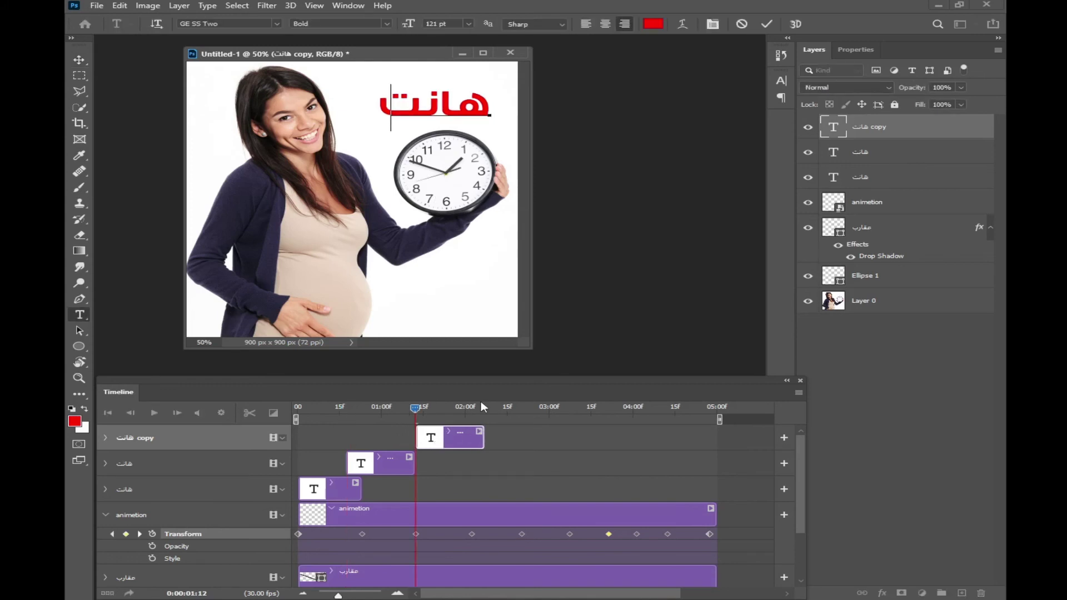
pyautogui.write('ساعات')
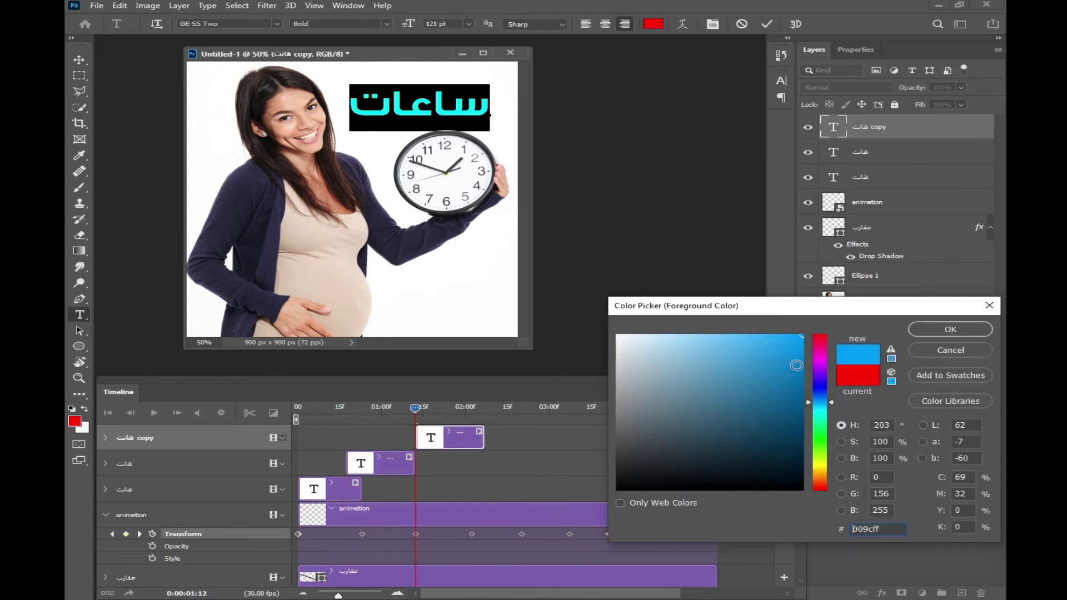
# - Recolour "ساعات" blue (#0881cd) and make the text narrower above the clock
pyautogui.click(796, 365)
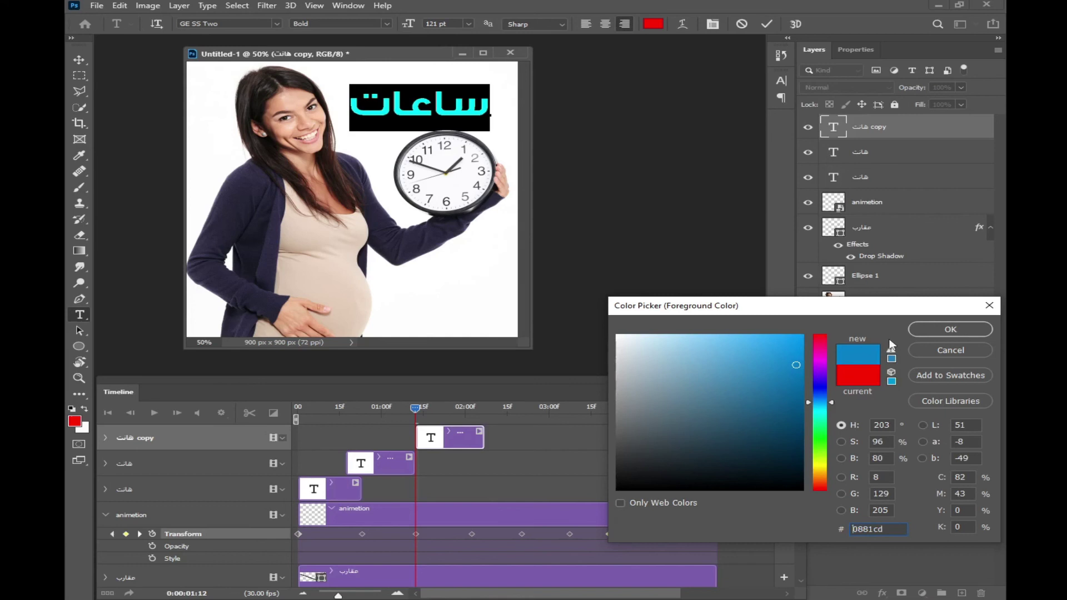
pyautogui.click(923, 331)
pyautogui.click(79, 59)
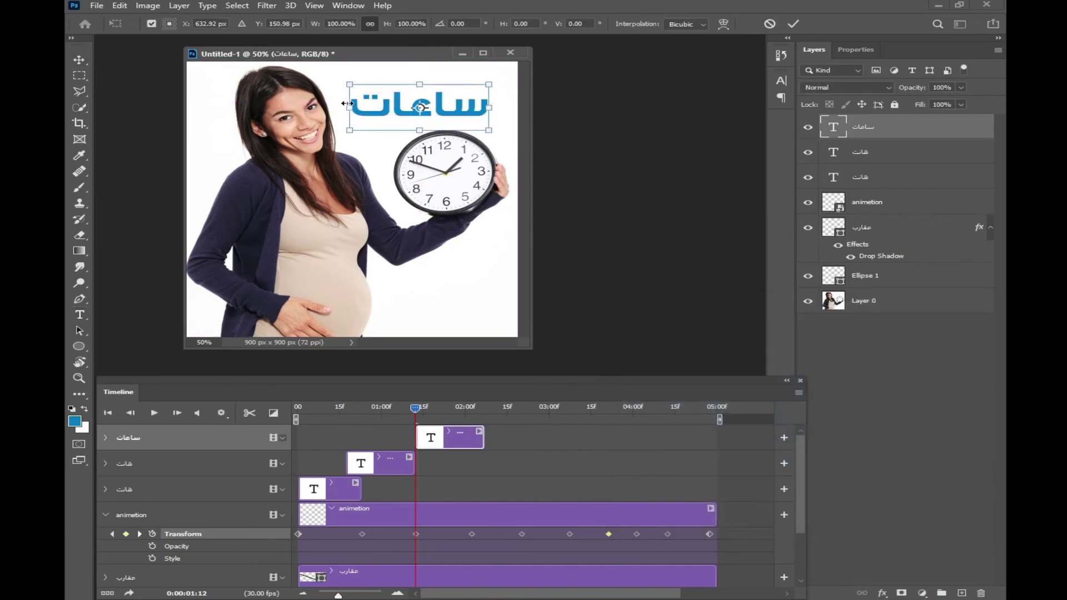
# - Duplicate "ساعات", change the copy's wording to "والحلم", and hide the "ساعات" and red "هانت" layers
pyautogui.hotkey('ctrl', 'j')
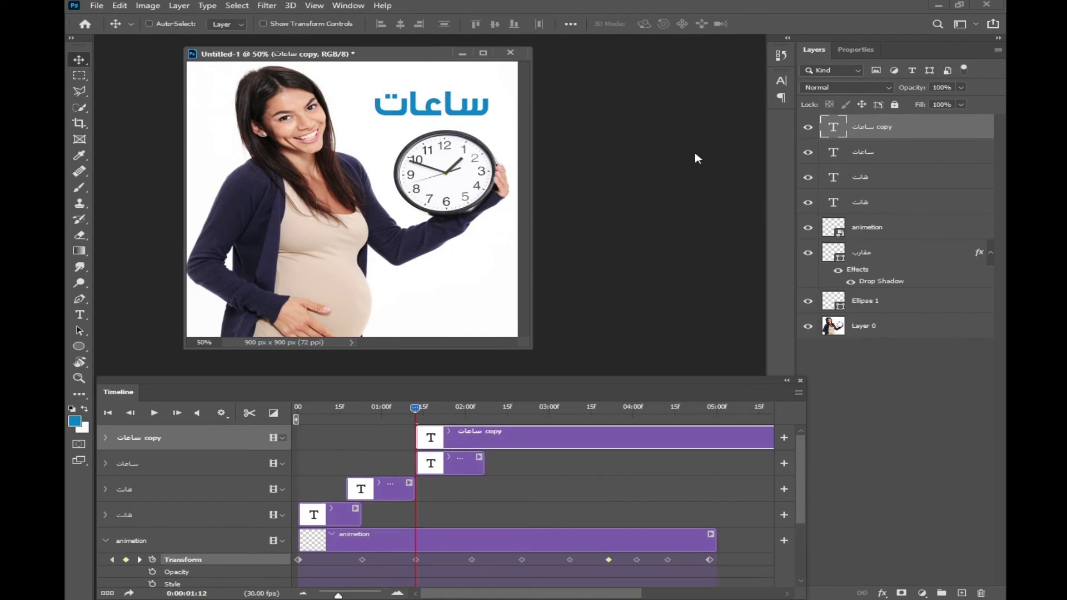
pyautogui.doubleClick(834, 127)
pyautogui.write('والسلام')
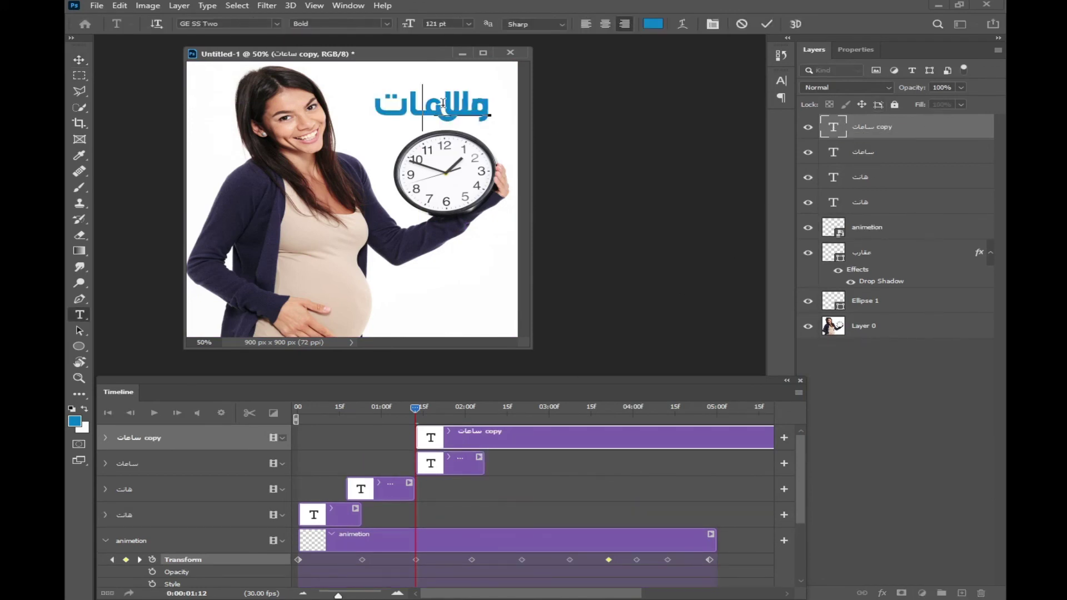
pyautogui.click(808, 179)
pyautogui.click(809, 154)
# - Recolour the "والحلم" text green
pyautogui.doubleClick(834, 127)
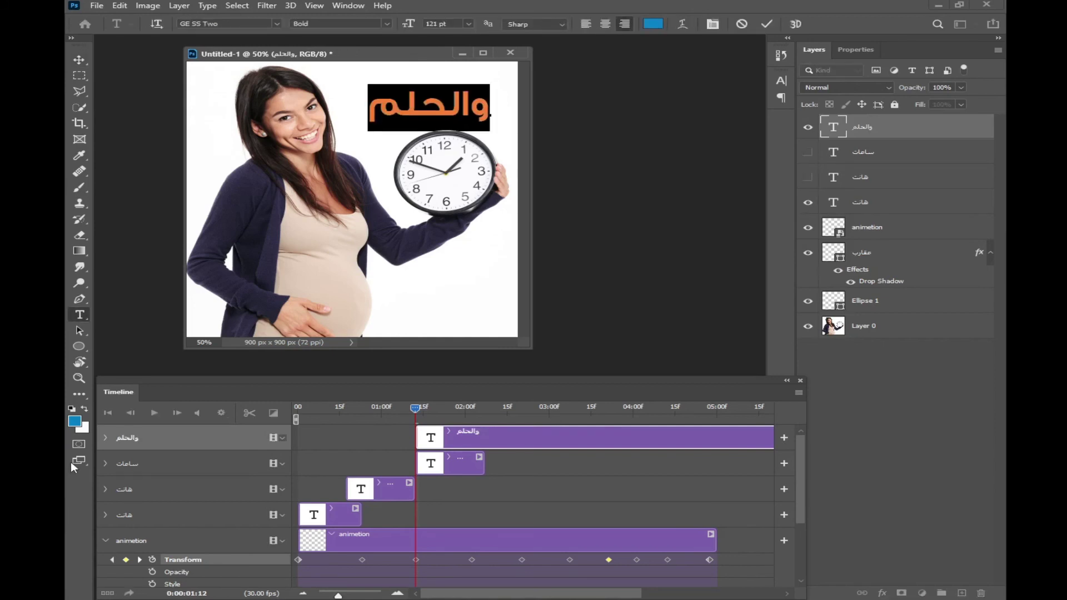
pyautogui.click(75, 421)
pyautogui.hotkey('ctrl', 'v')
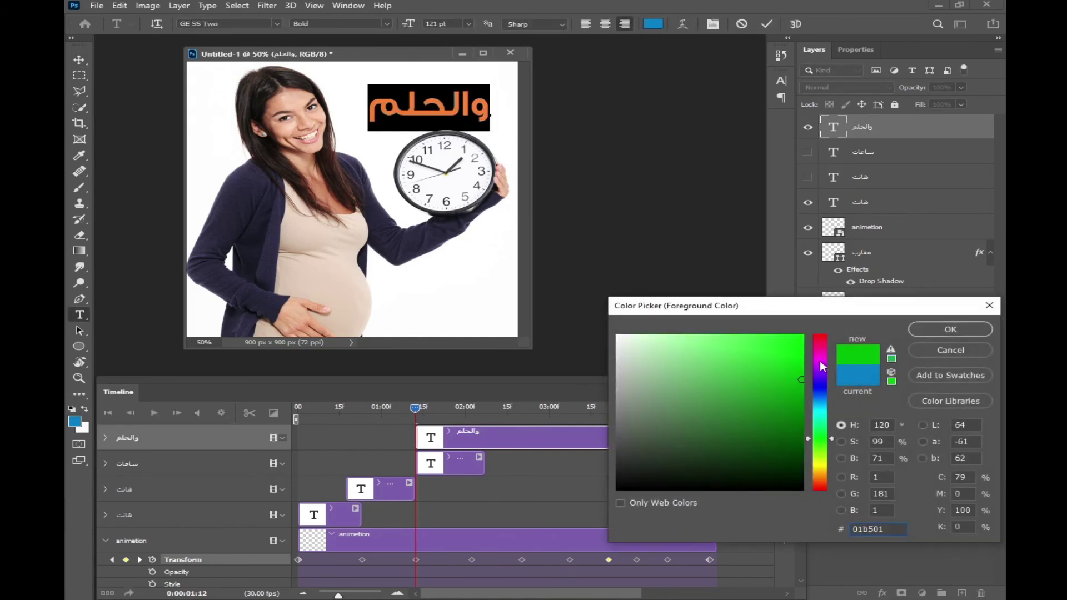
pyautogui.click(946, 332)
pyautogui.hotkey('ctrl', 'Return')
# - Duplicate the green "والحلم" text, hide the original, and change the copy's wording to "يتحقق"
pyautogui.hotkey('ctrl', 'j')
pyautogui.click(808, 152)
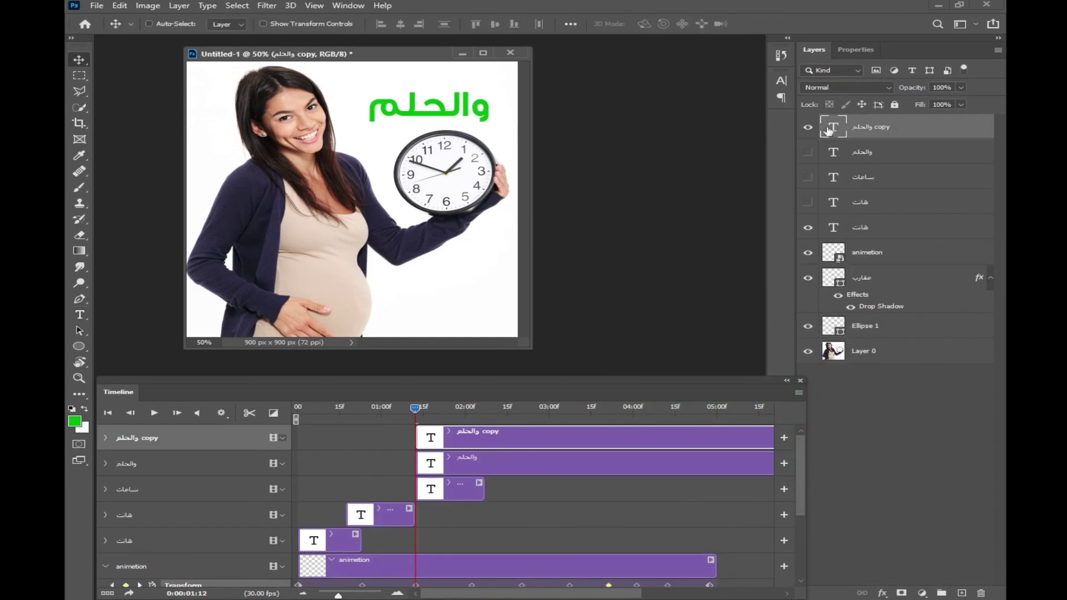
pyautogui.doubleClick(830, 127)
pyautogui.hotkey('ctrl', 'v')
# - Trim the "والحلم" and "يتحقق" clips to the length of the "ساعات" clip and place them one after another behind it
pyautogui.click(624, 467)
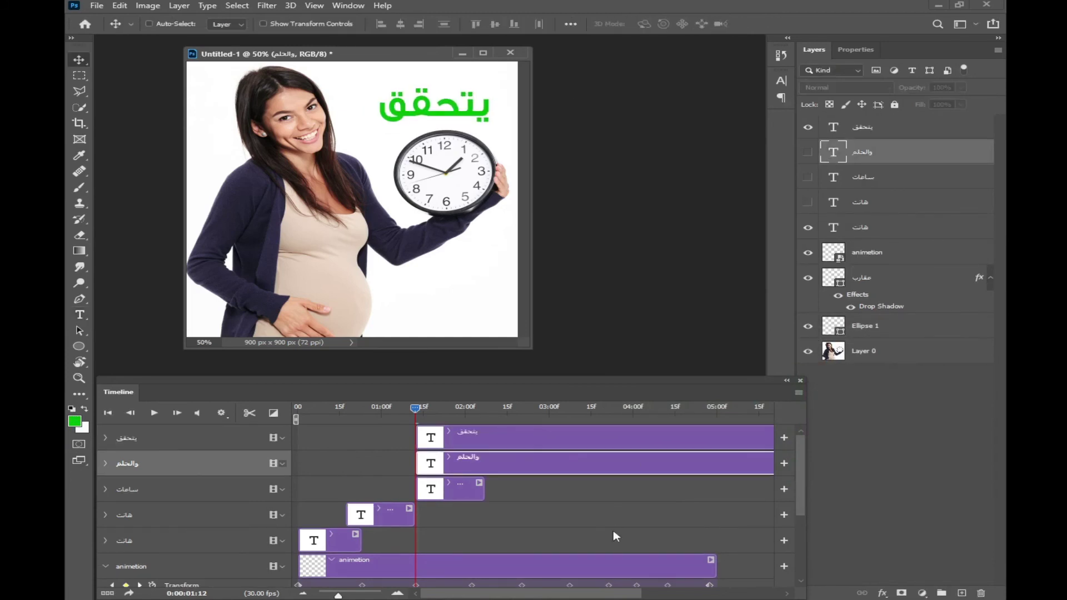
pyautogui.moveTo(614, 598); pyautogui.dragTo(650, 597)
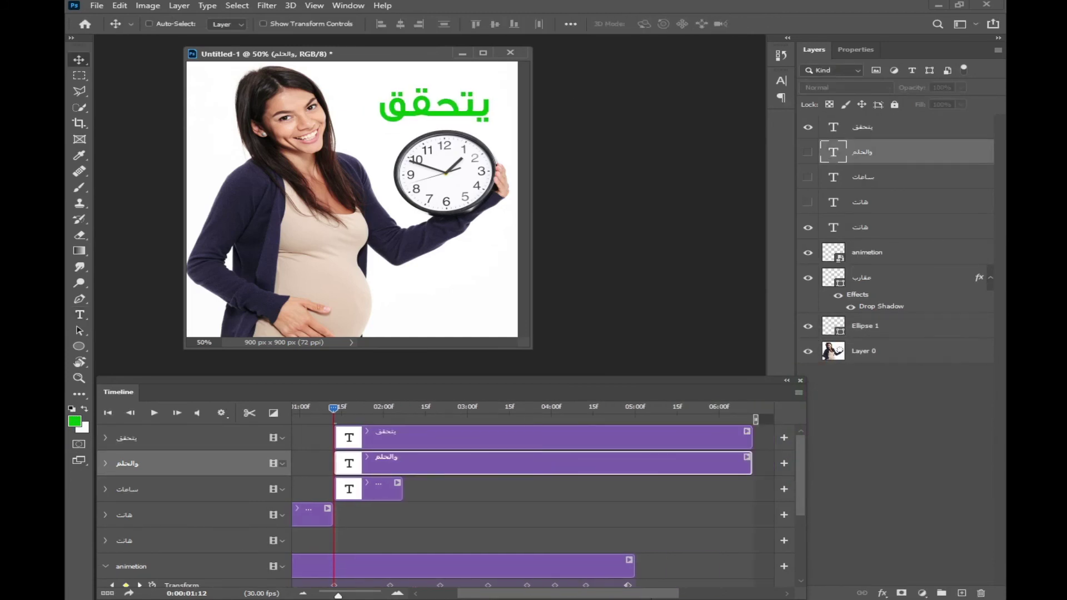
pyautogui.moveTo(751, 457); pyautogui.dragTo(402, 456)
pyautogui.moveTo(751, 438); pyautogui.dragTo(404, 443)
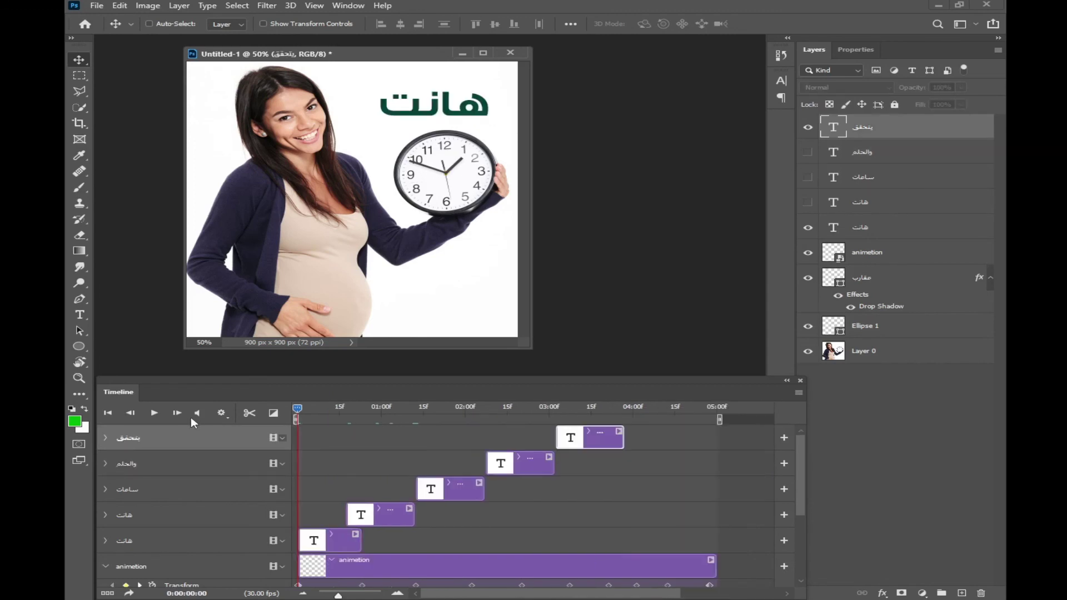
# - Play the sequence, show all text layers, and lengthen and space out their clips to fill the 5-second timeline
pyautogui.click(155, 414)
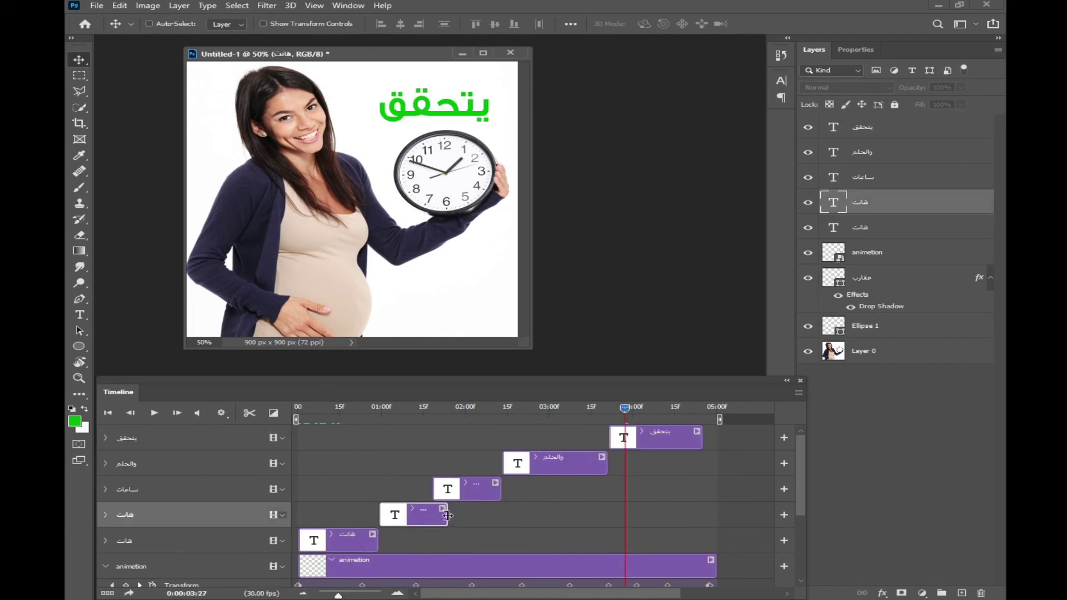
pyautogui.moveTo(452, 516); pyautogui.dragTo(459, 516)
pyautogui.moveTo(478, 492); pyautogui.dragTo(499, 489)
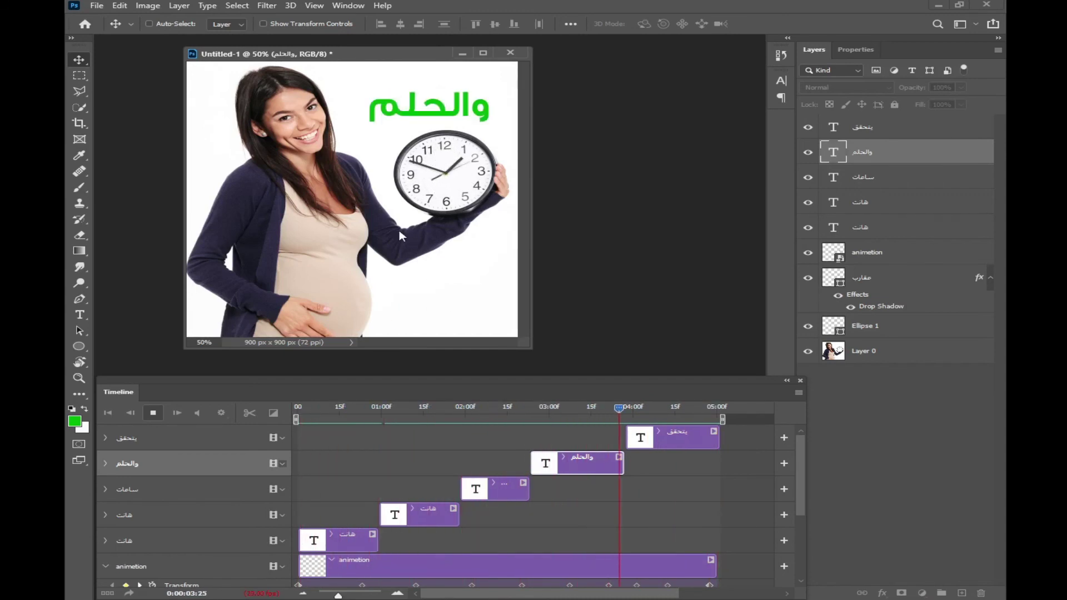
pyautogui.moveTo(709, 388); pyautogui.dragTo(723, 421)
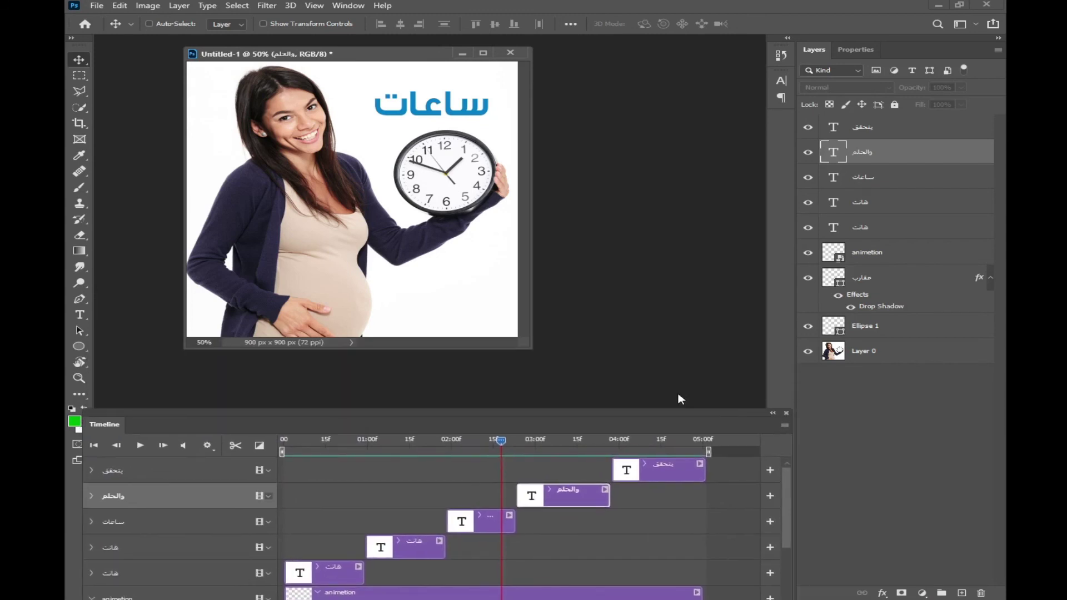
# - Open the video rendering settings, name the file "الحلم" and choose the Desktop as its folder
pyautogui.click(98, 6)
pyautogui.moveTo(183, 189)
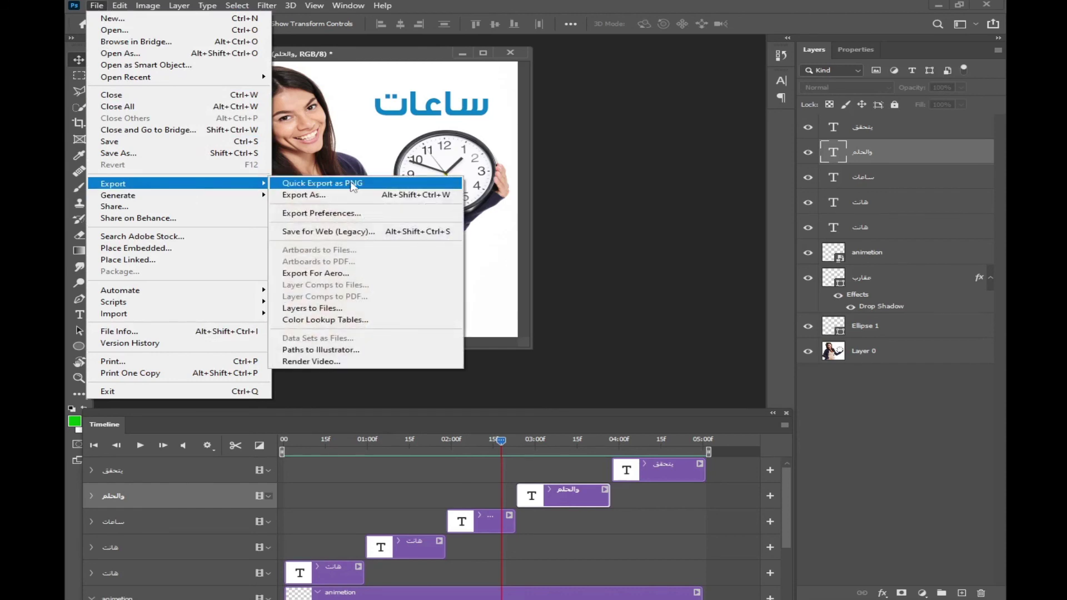
pyautogui.click(325, 362)
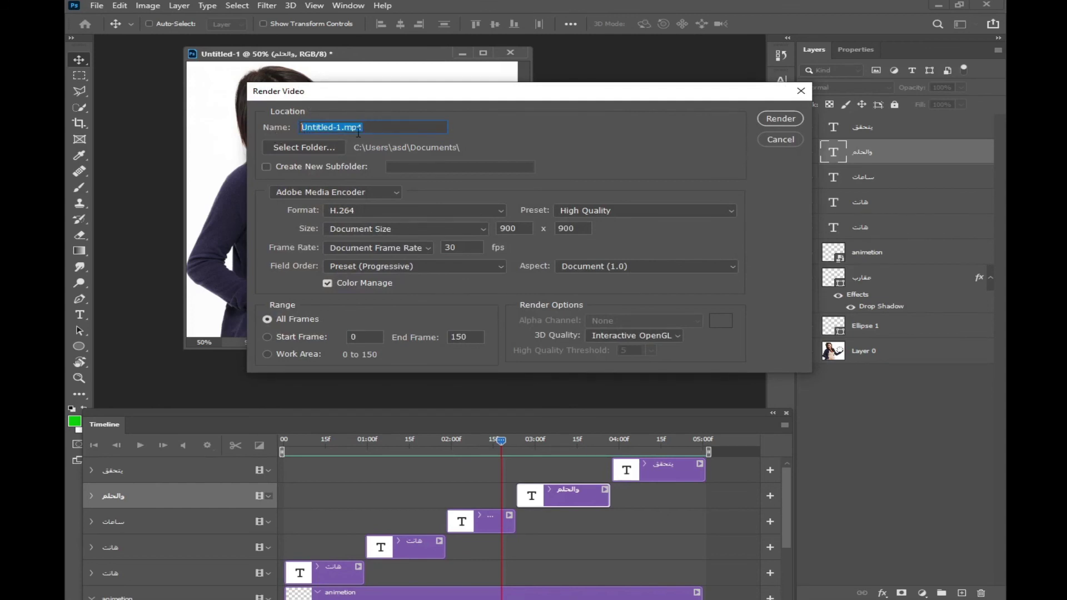
pyautogui.write('الحلم')
pyautogui.click(311, 147)
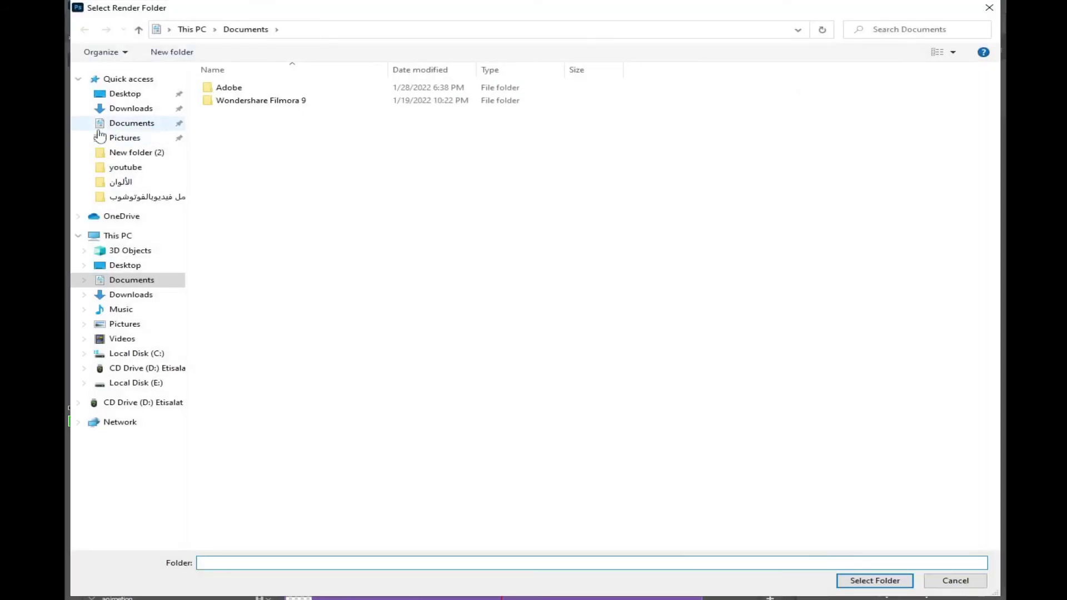
pyautogui.click(125, 95)
pyautogui.press('Return')
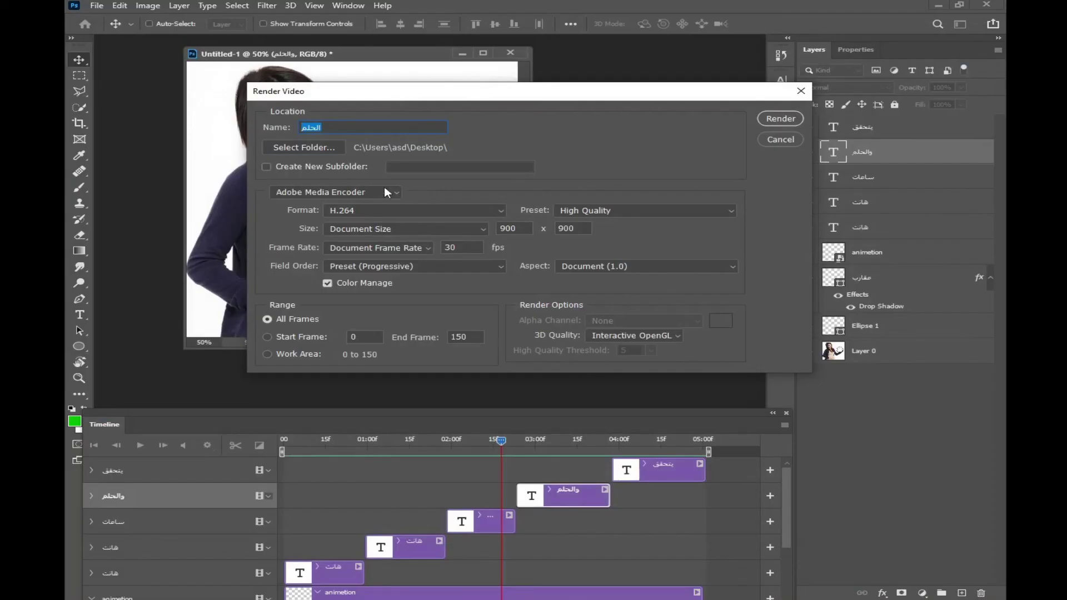
# - Render the video with Adobe Media Encoder in H.264 format with the High Quality preset, and open the rendered file
pyautogui.click(385, 190)
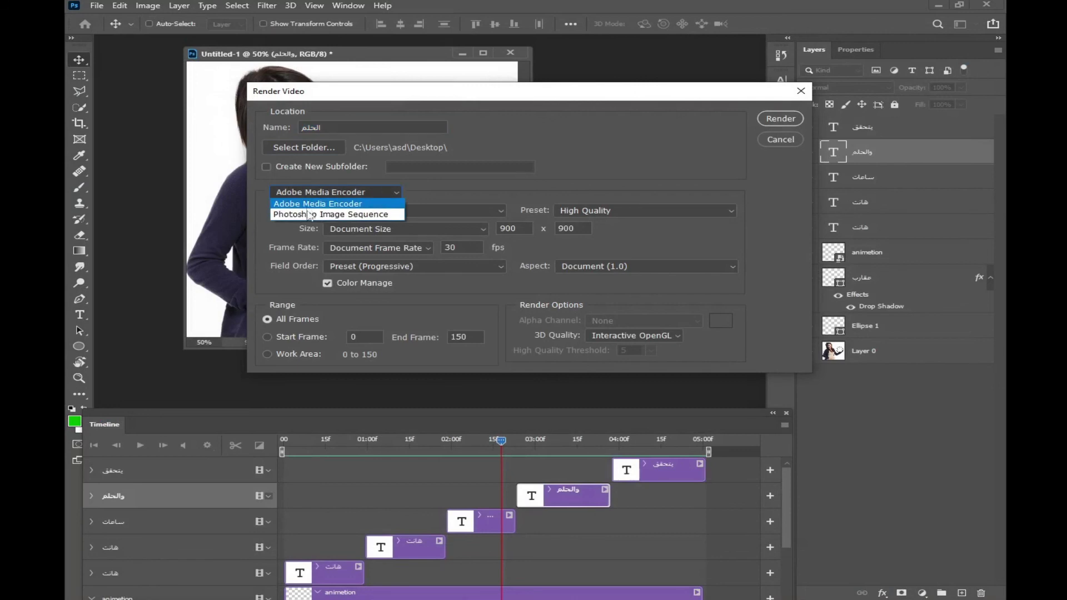
pyautogui.click(305, 204)
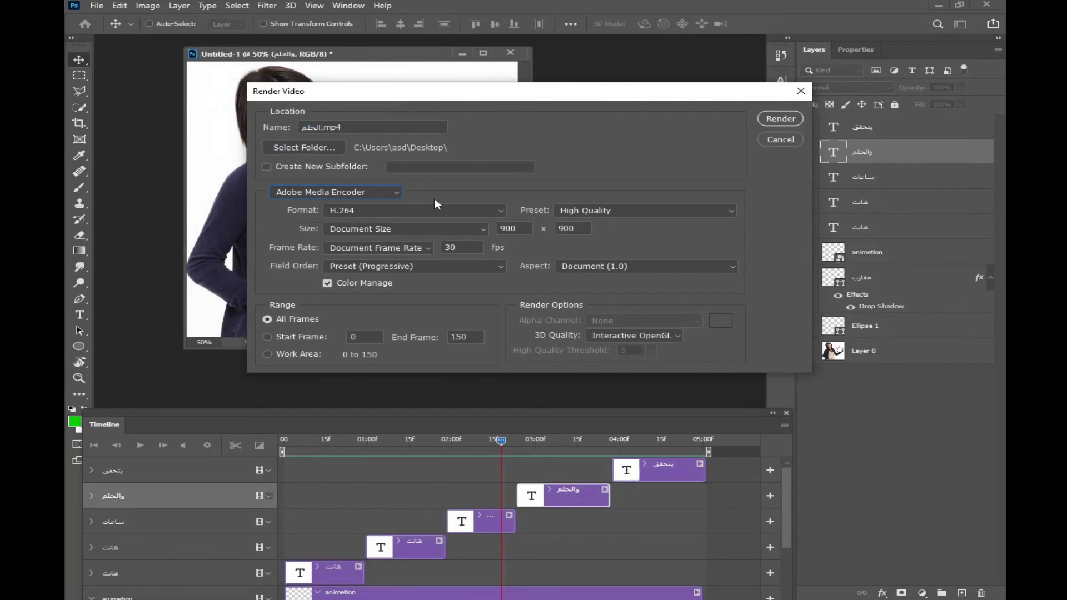
pyautogui.click(377, 209)
pyautogui.click(374, 209)
pyautogui.click(638, 214)
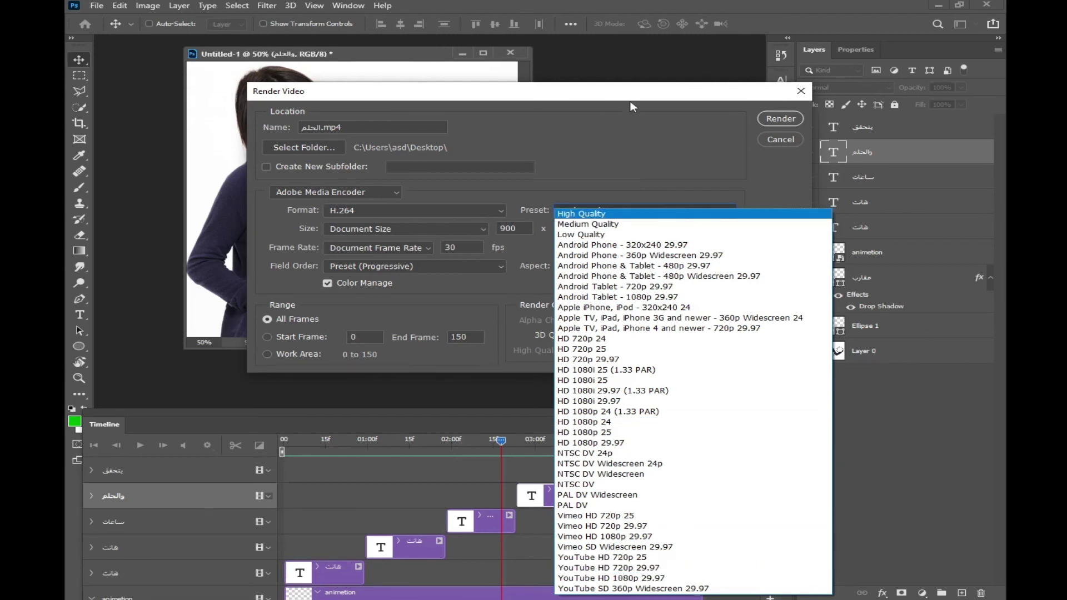
pyautogui.click(609, 198)
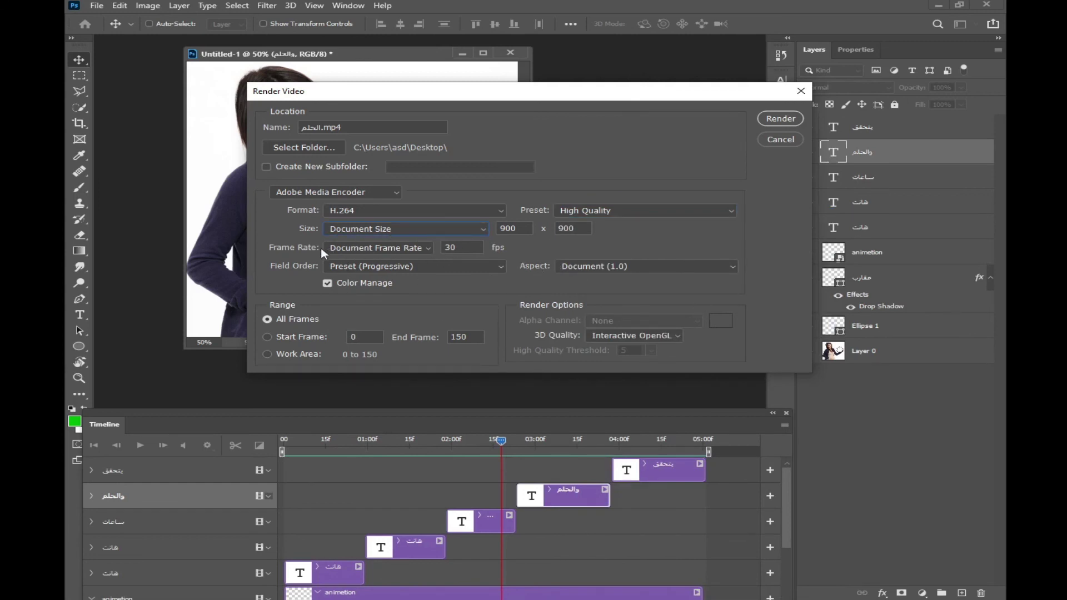
pyautogui.press('Return')
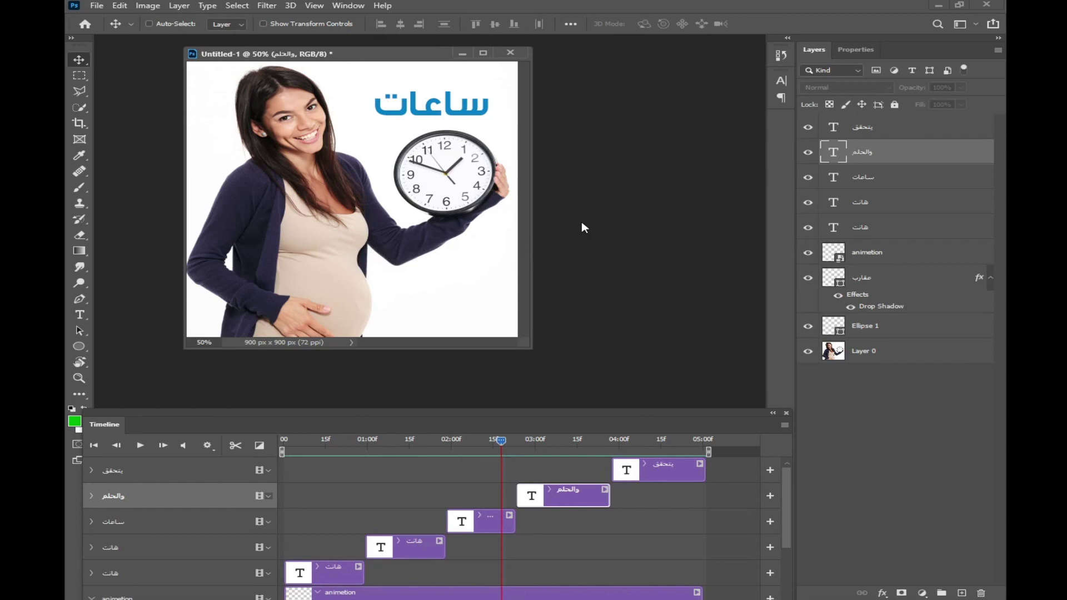
pyautogui.click(935, 6)
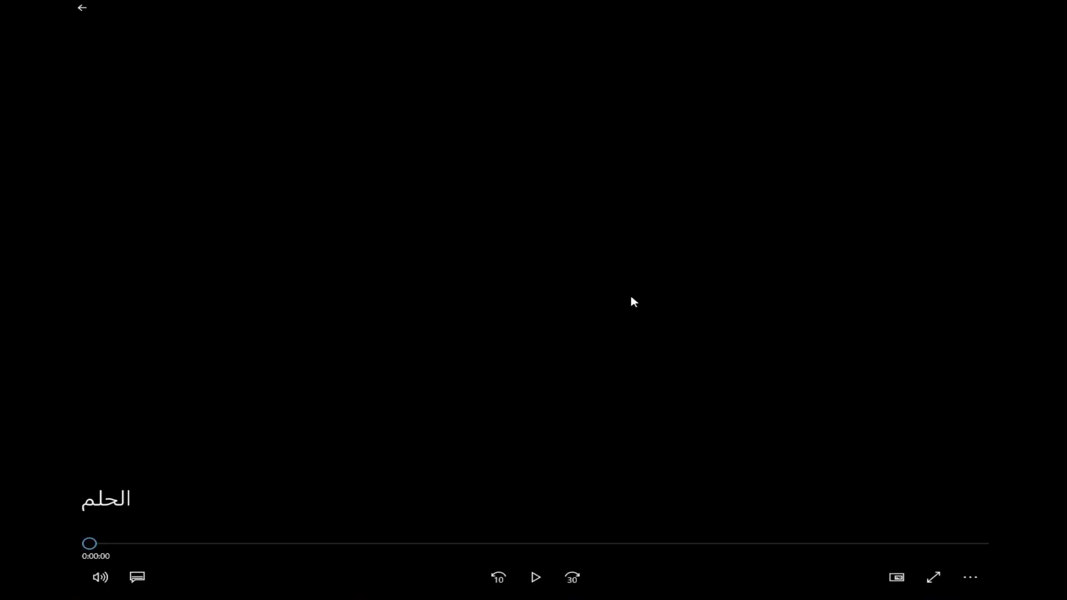